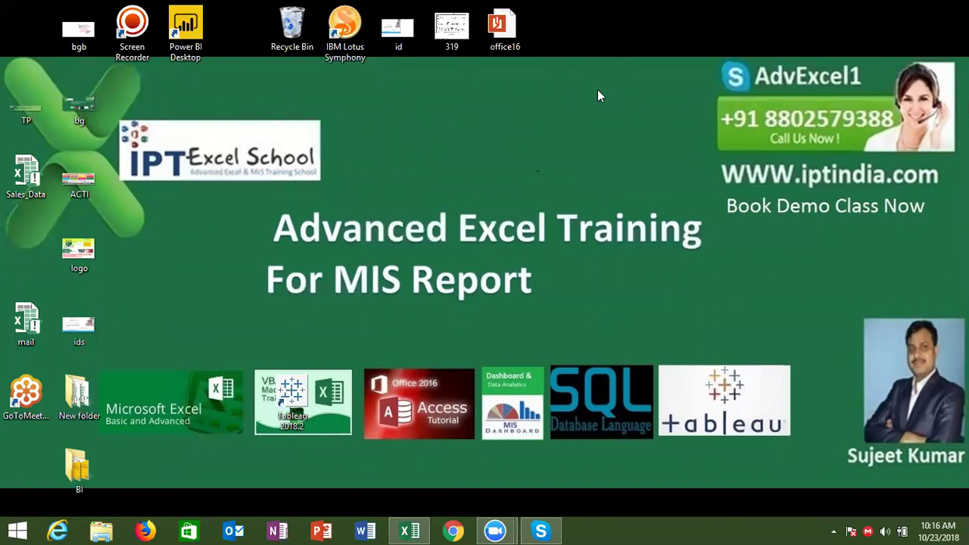
Step: Open Chrome and go to gmail.com
click(455, 530)
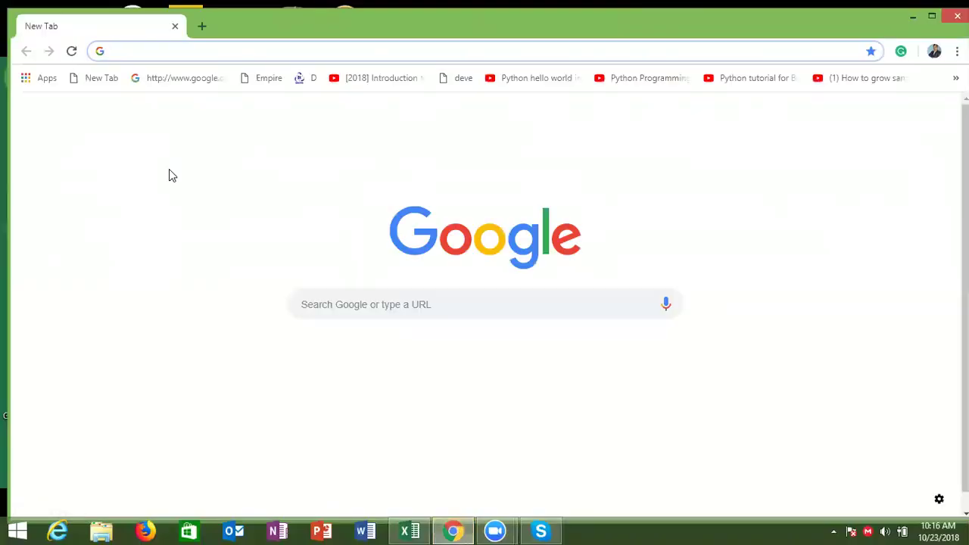
text(gmail.com)
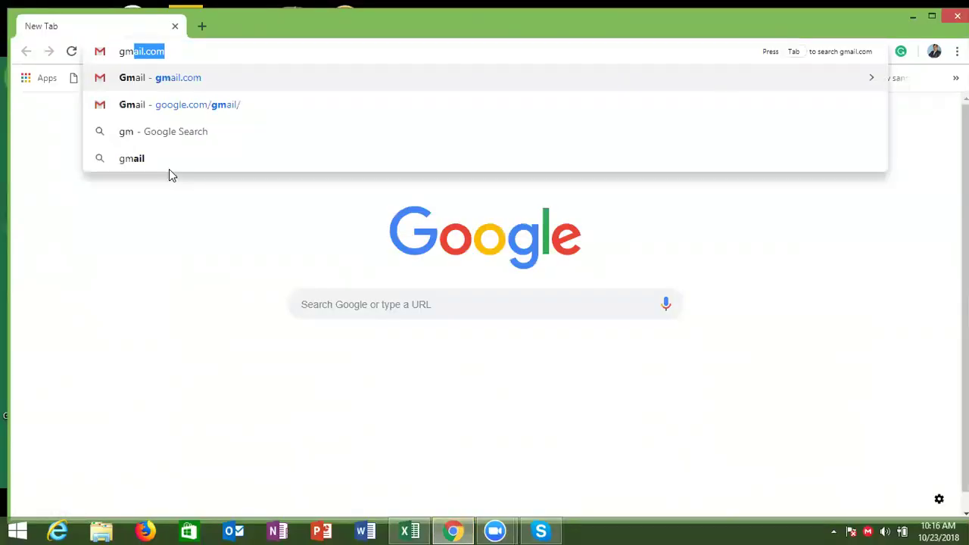
key(Return)
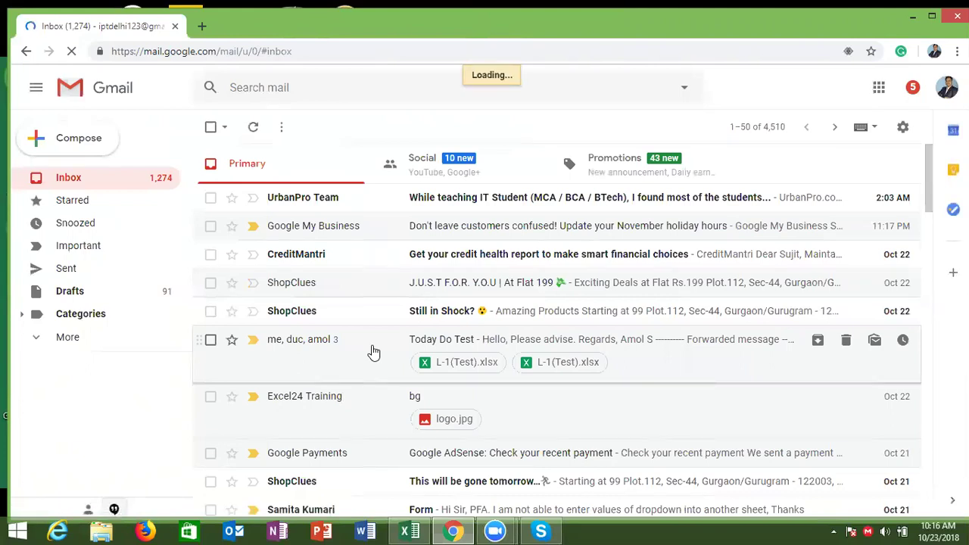
Step: Read the Today Do Test conversation's second message, then return to a refreshed inbox
click(372, 352)
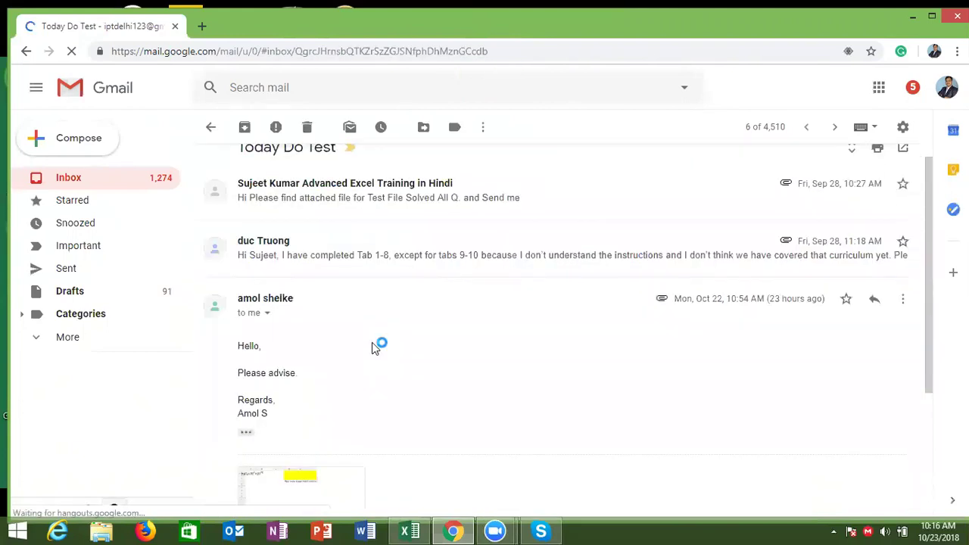
click(412, 256)
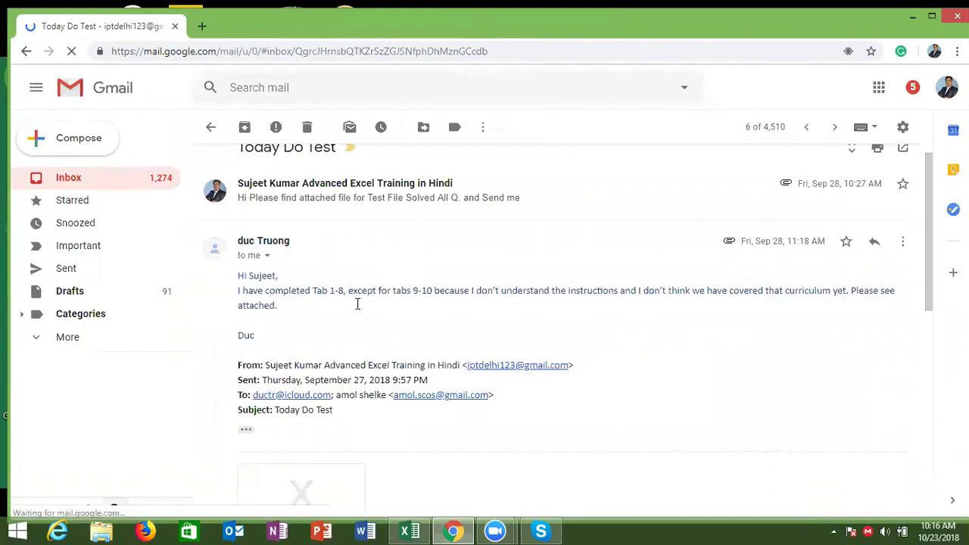
click(118, 188)
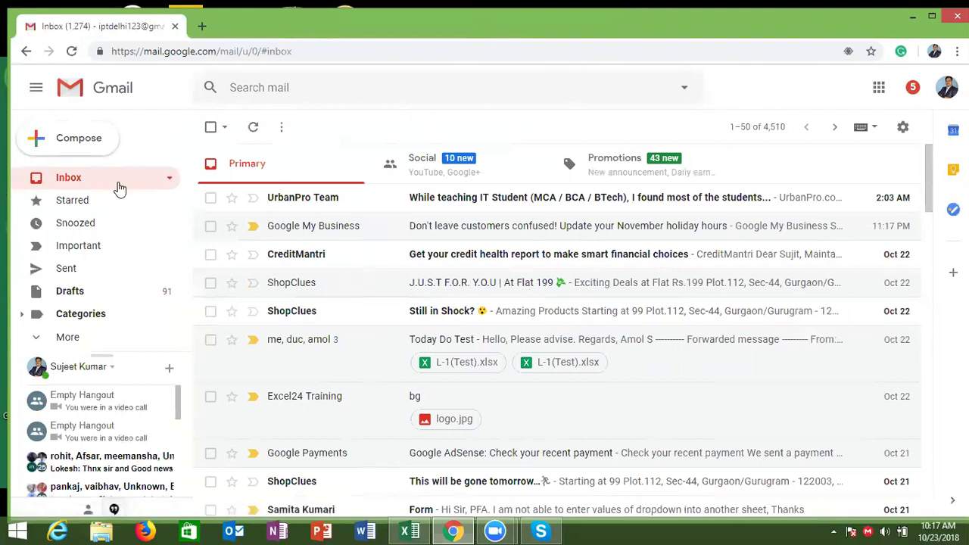
click(106, 181)
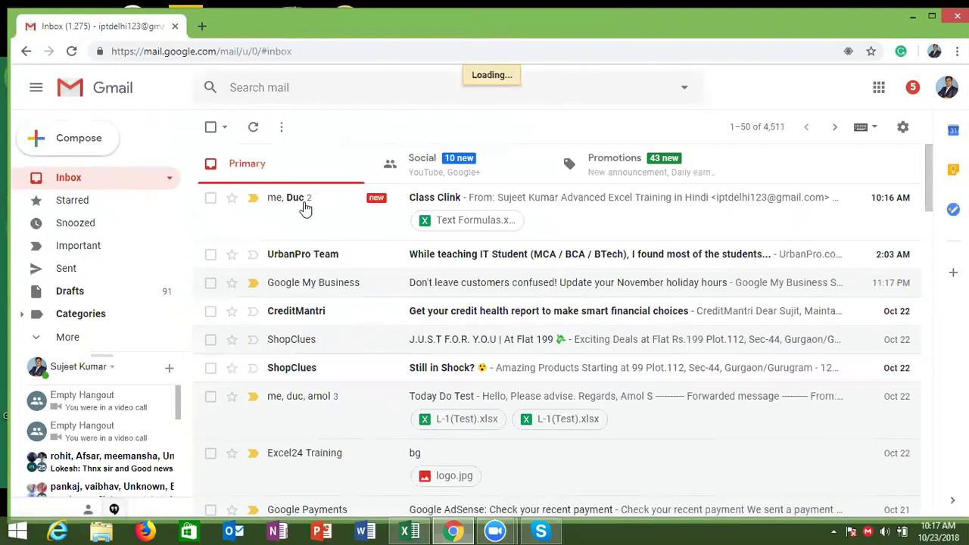
Step: Preview the Text Formulas.xlsm attachment on its Assignment sheet
click(471, 220)
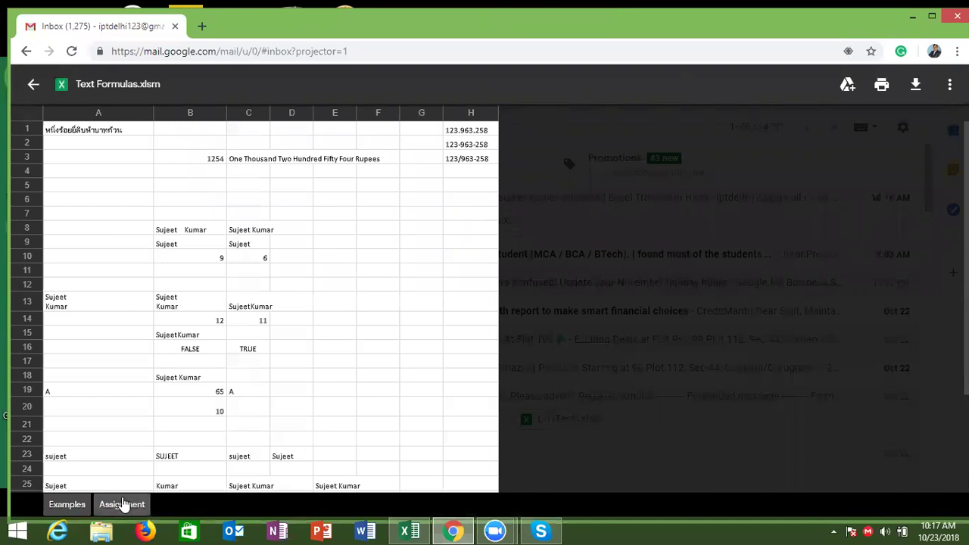
click(121, 505)
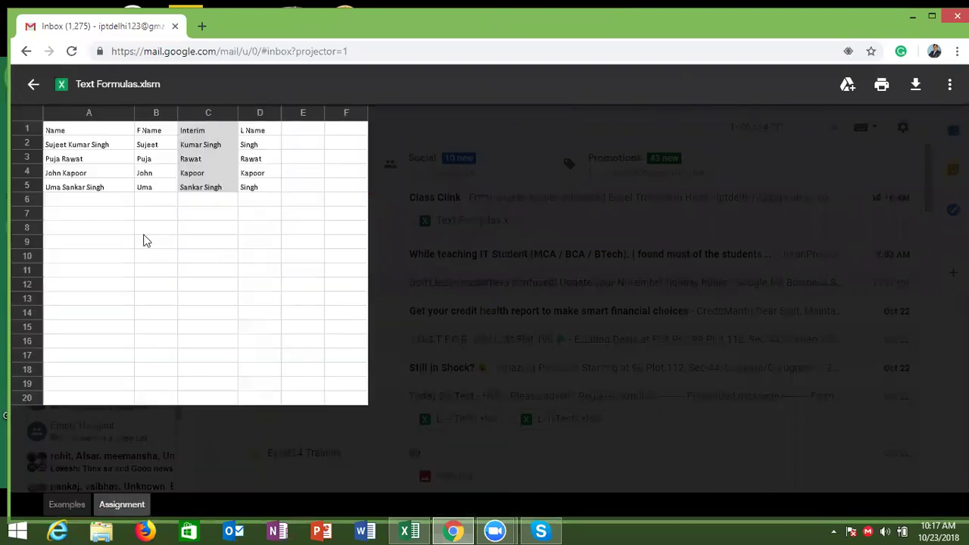
click(145, 238)
Step: Check the Puja and Sujeet name cells, then download and open the workbook
click(162, 158)
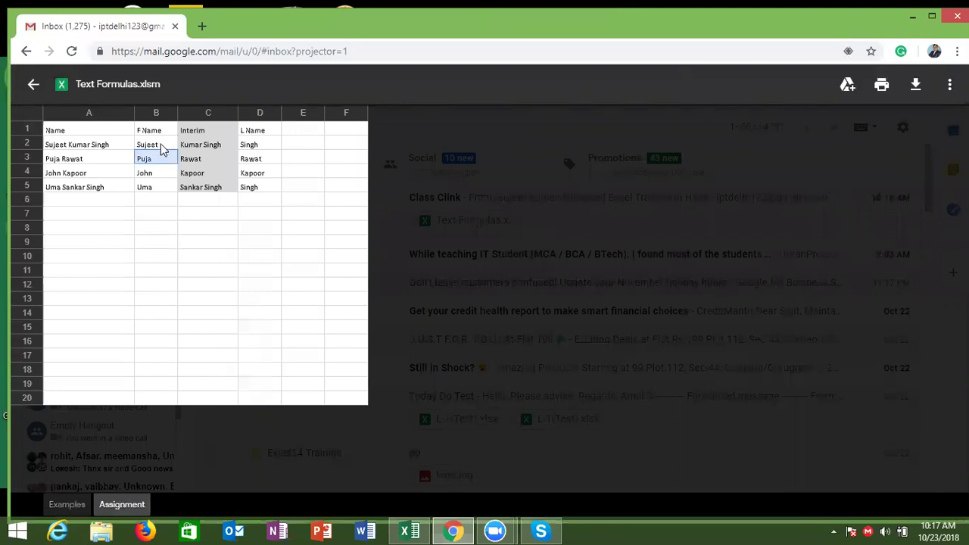
click(161, 146)
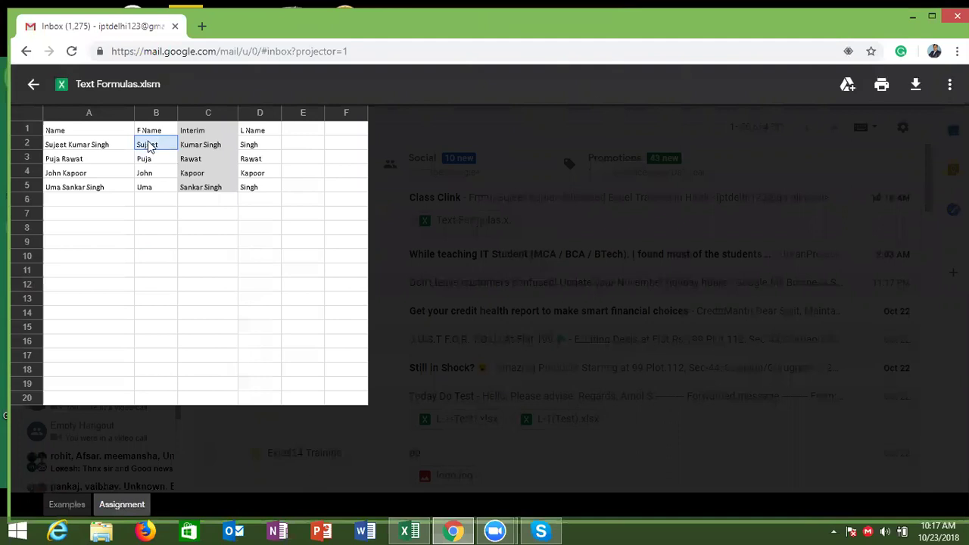
click(916, 88)
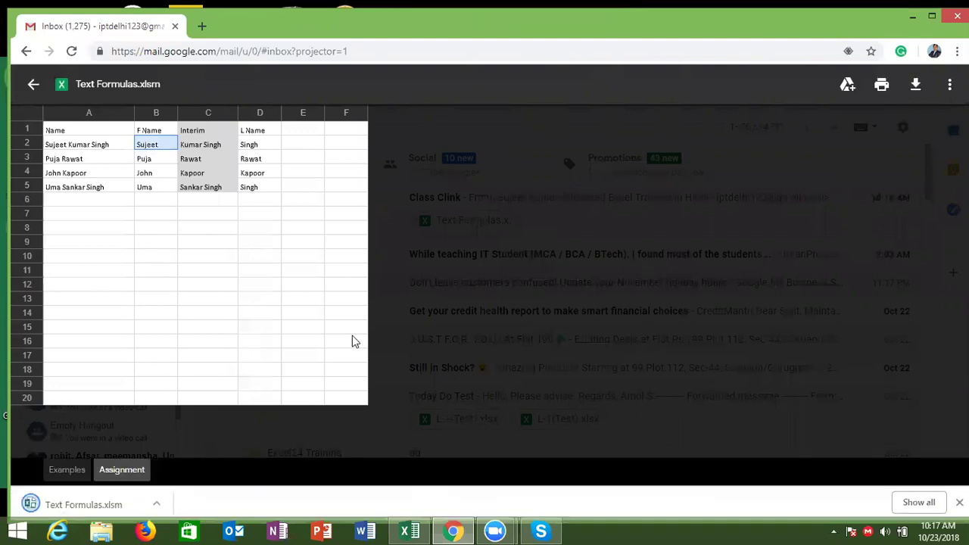
click(103, 506)
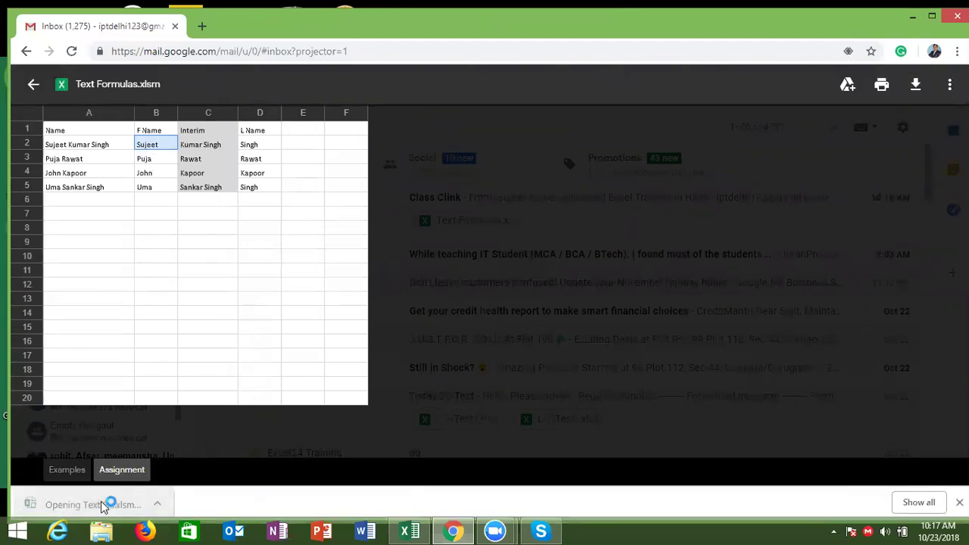
Step: In Excel, enable content and inspect D2's IFERROR(RIGHT…) last-name formula and C2's formula
click(412, 531)
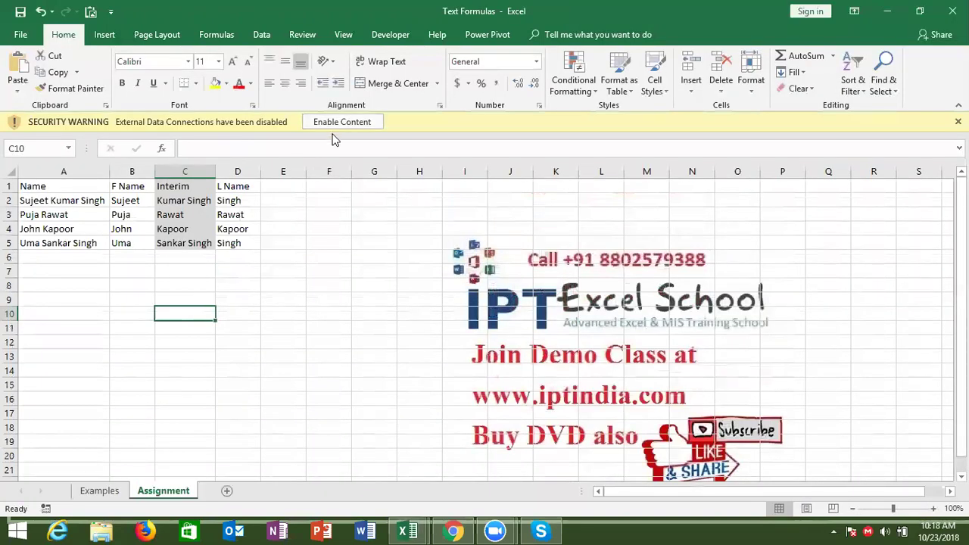
click(340, 127)
click(218, 179)
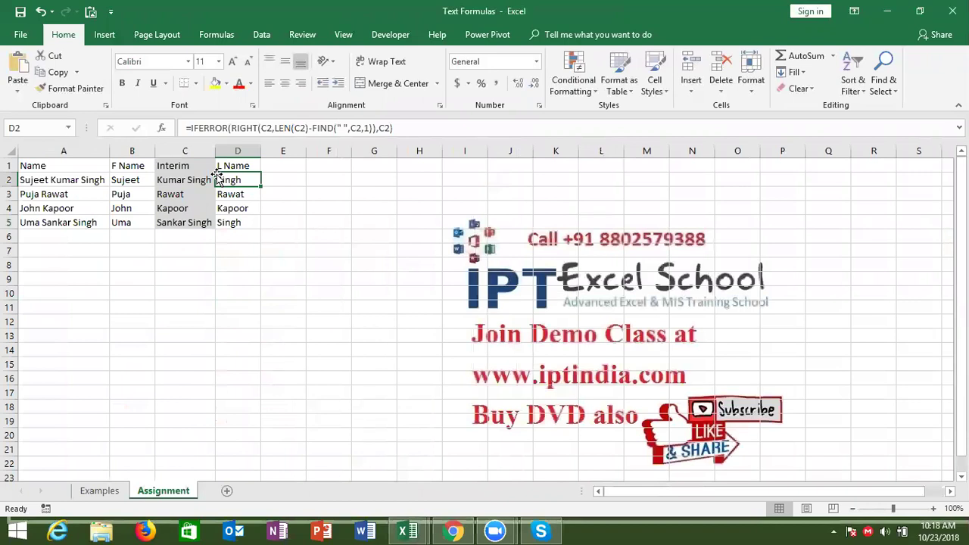
double_click(221, 179)
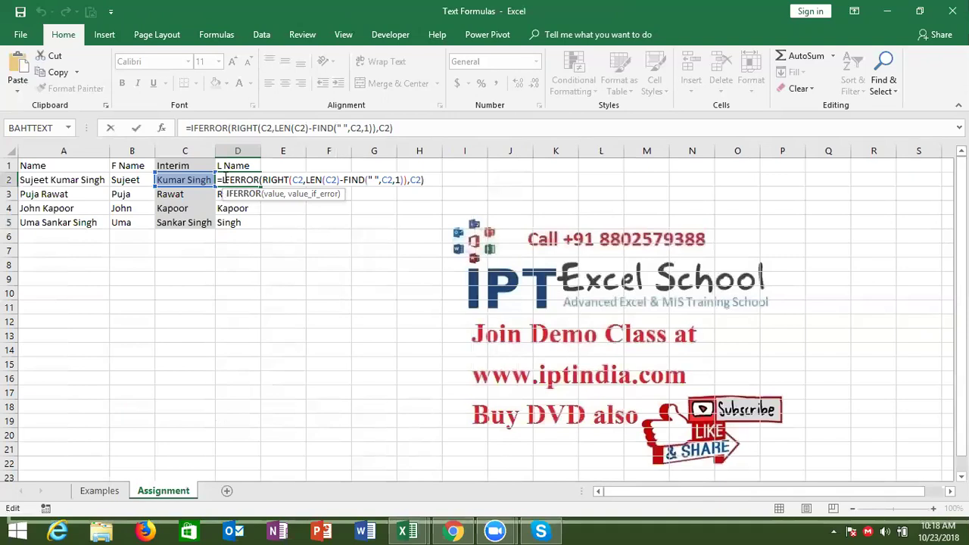
key(Escape)
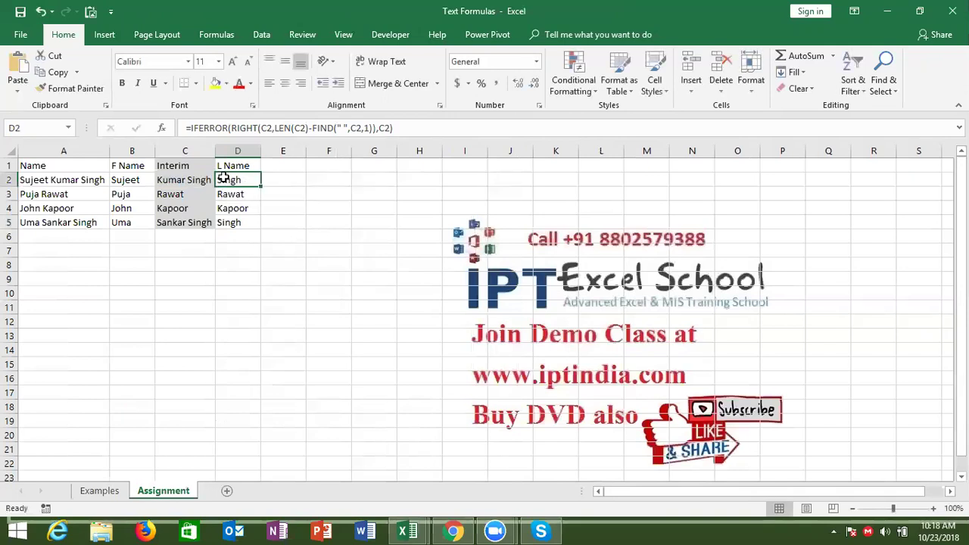
key(Left)
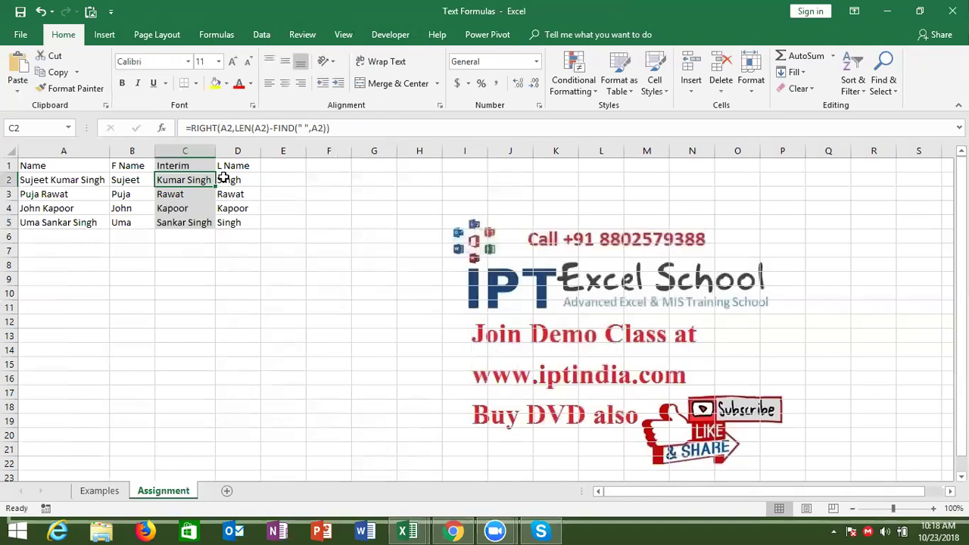
key(Right)
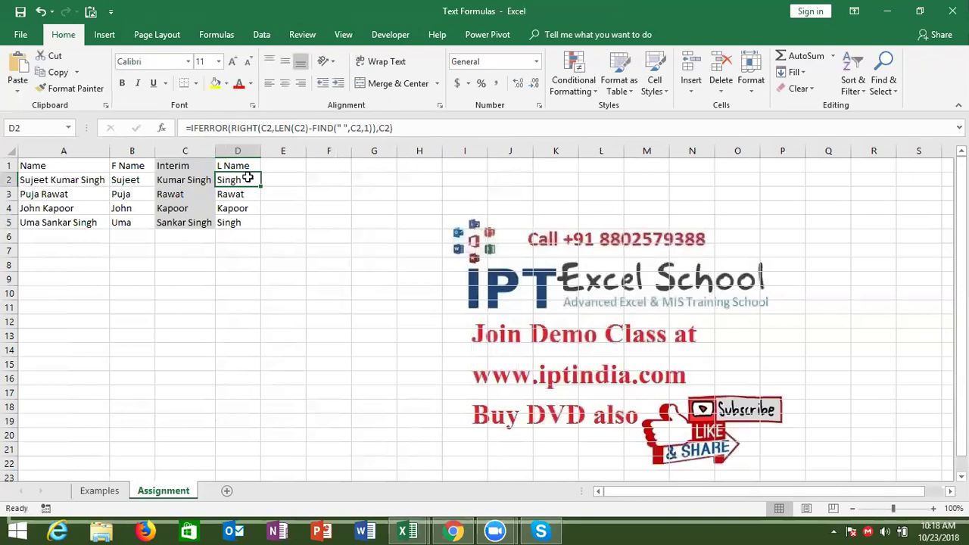
Step: Copy the Name list from A1:A5 and paste it starting at A10
click(61, 165)
key(Down)
key(ctrl+shift+Down)
key(ctrl+c)
key(Down)
key(Down)
key(Down)
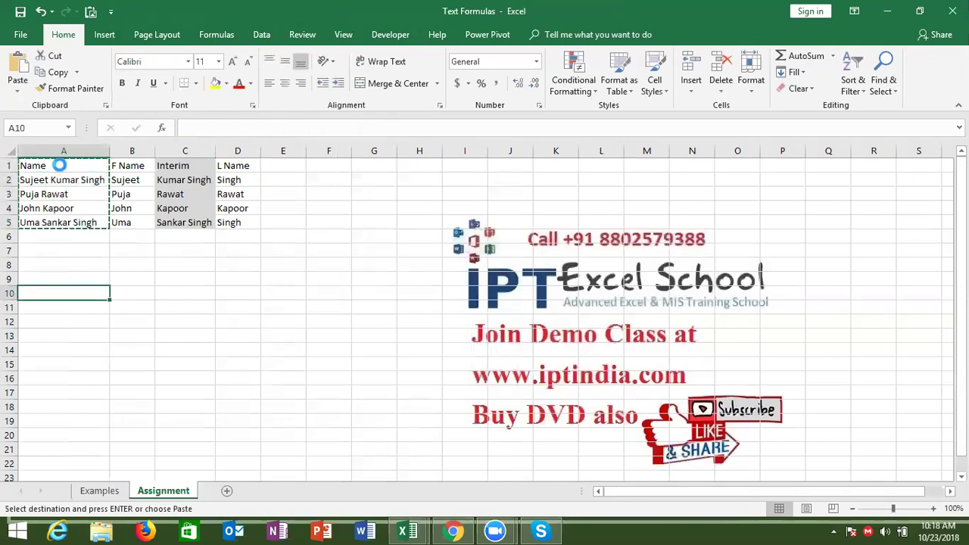
key(ctrl+v)
key(Escape)
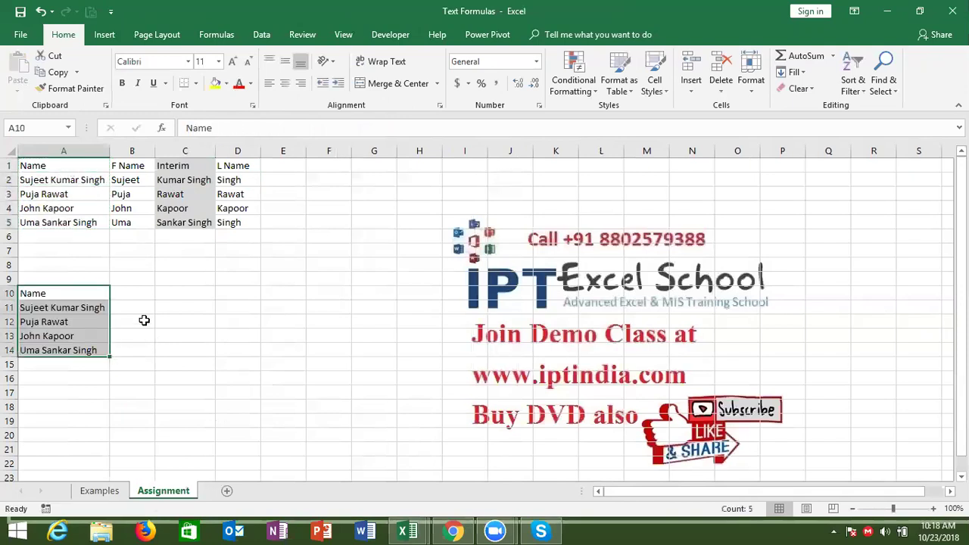
Step: Enter =FIND(" ",A11,1) in B12, returning 7
click(147, 305)
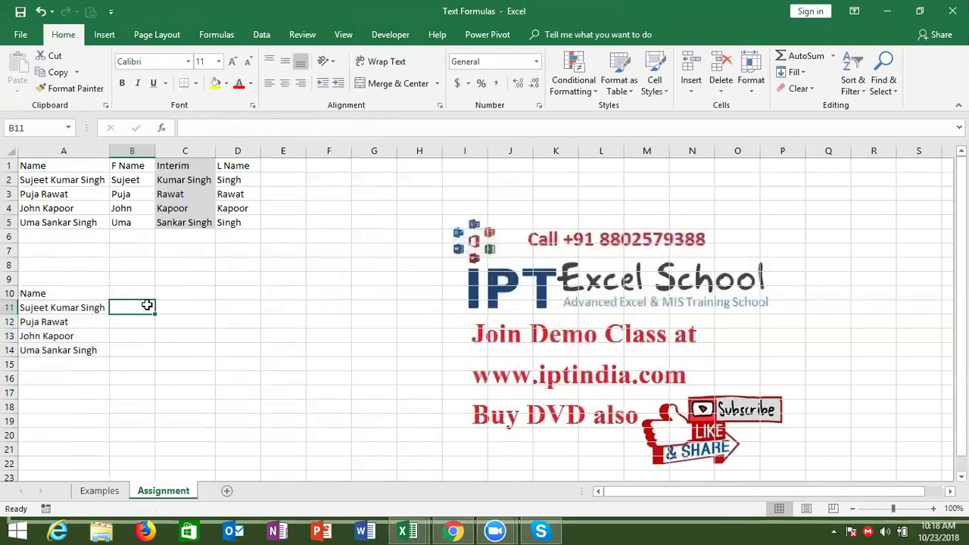
key(Down)
text(=fin)
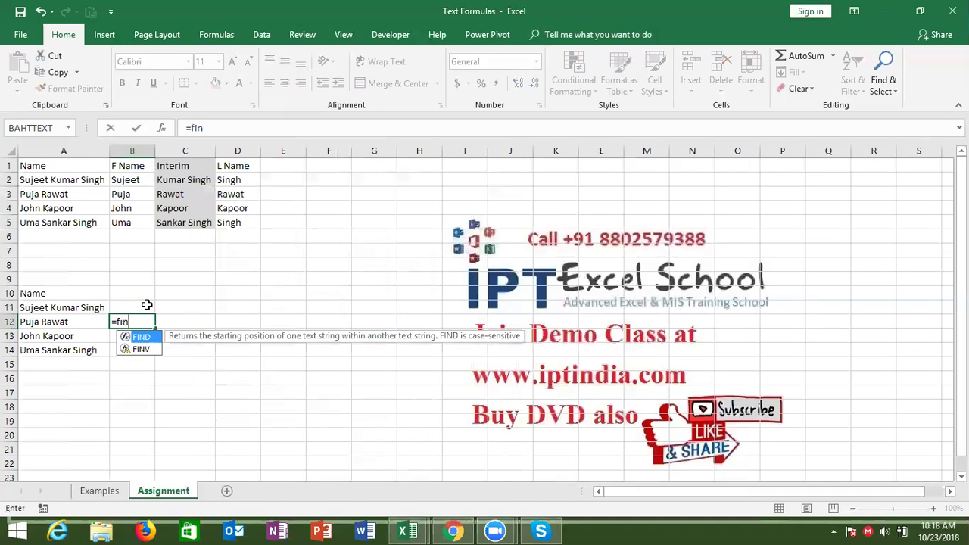
key(Tab)
text(")
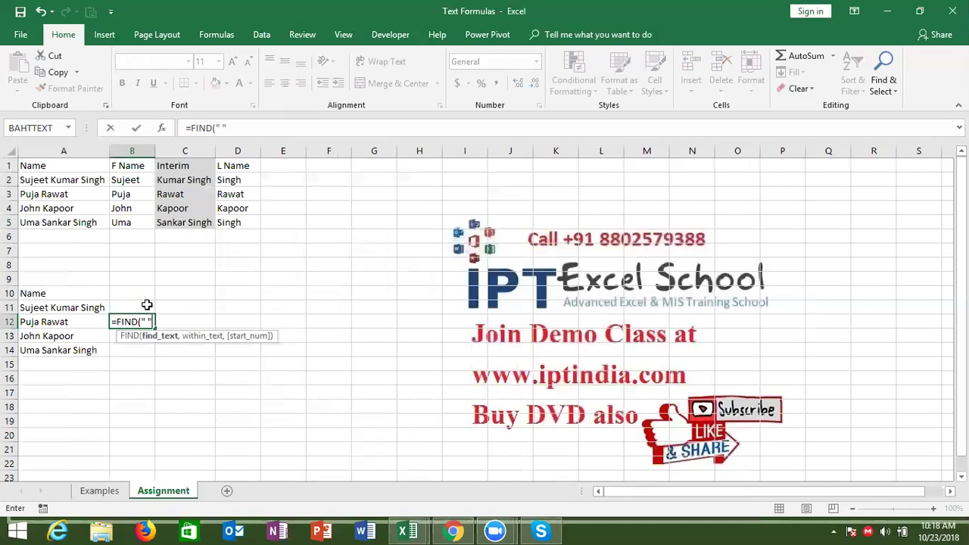
text(,)
click(95, 305)
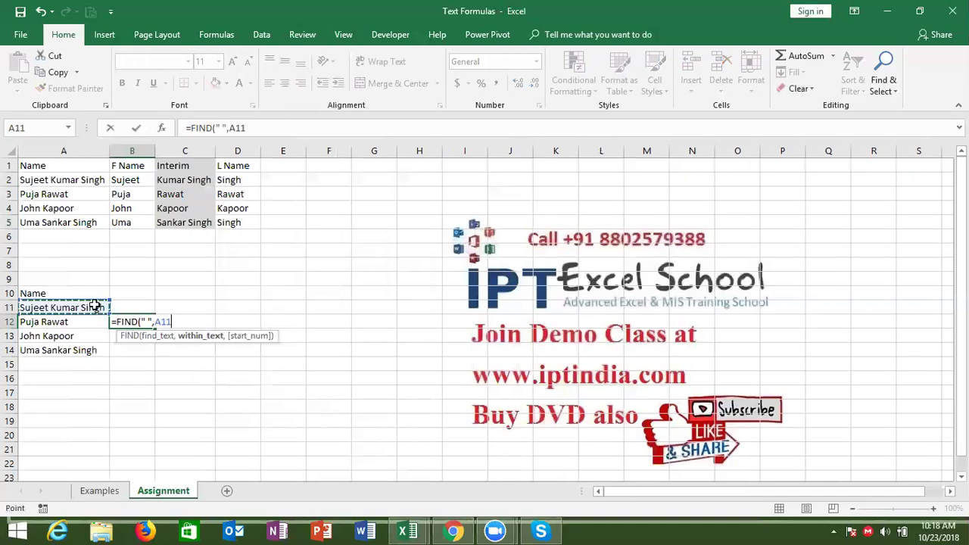
text(,1)
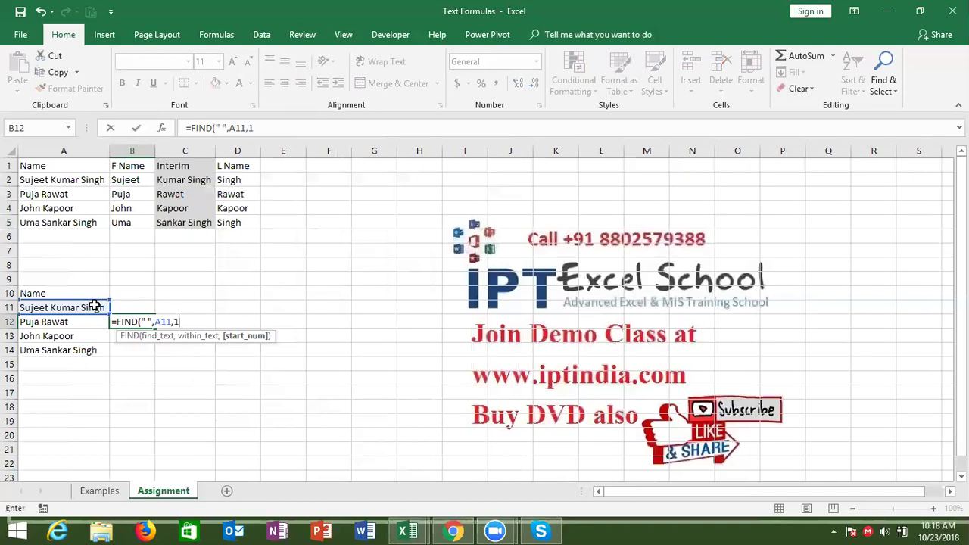
text())
key(Return)
key(Up)
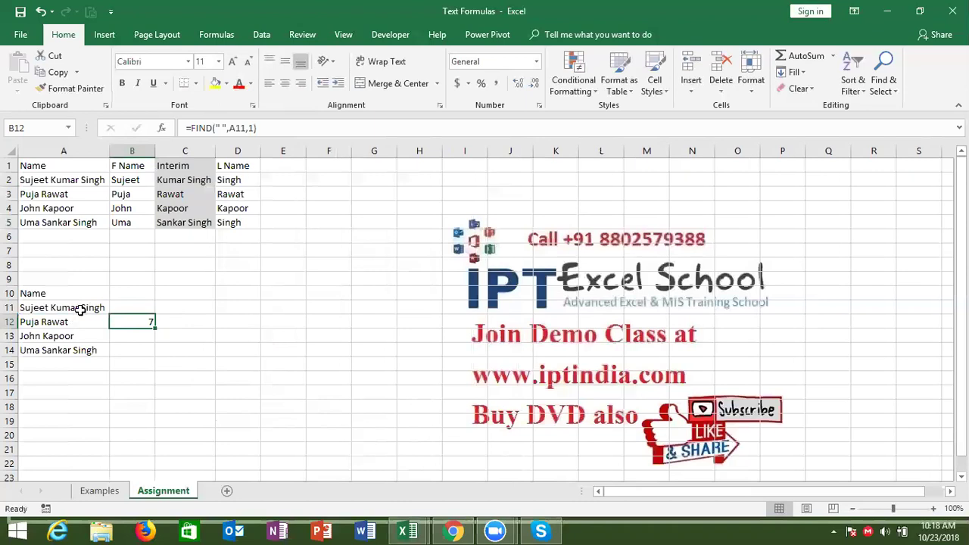
Step: Review C2's formula and reconfirm D2's IFERROR last-name formula, then check B12
double_click(179, 179)
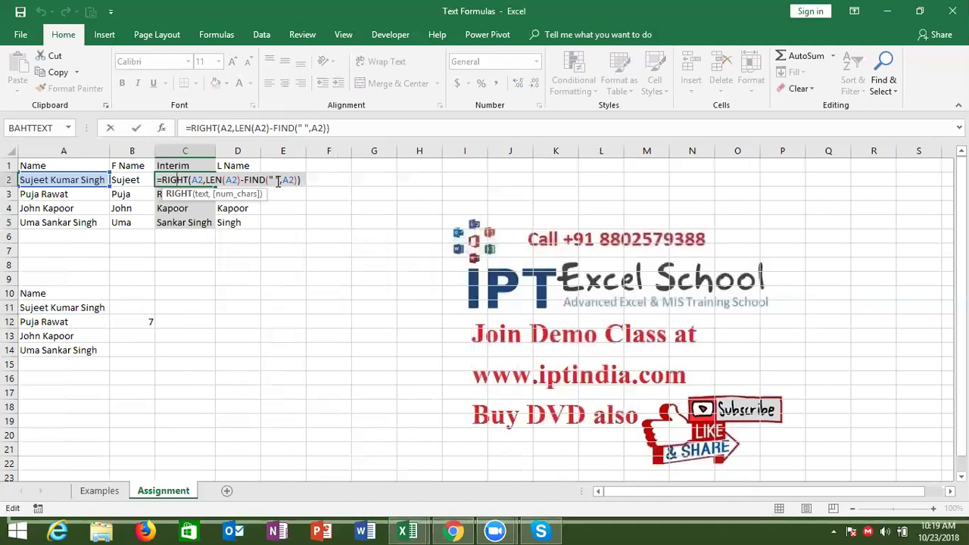
key(ctrl+Return)
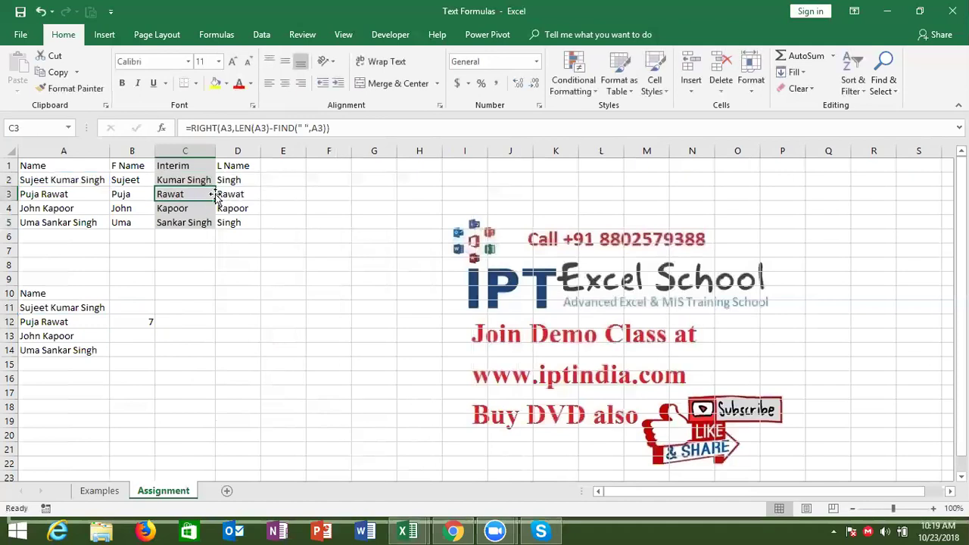
click(242, 179)
double_click(242, 180)
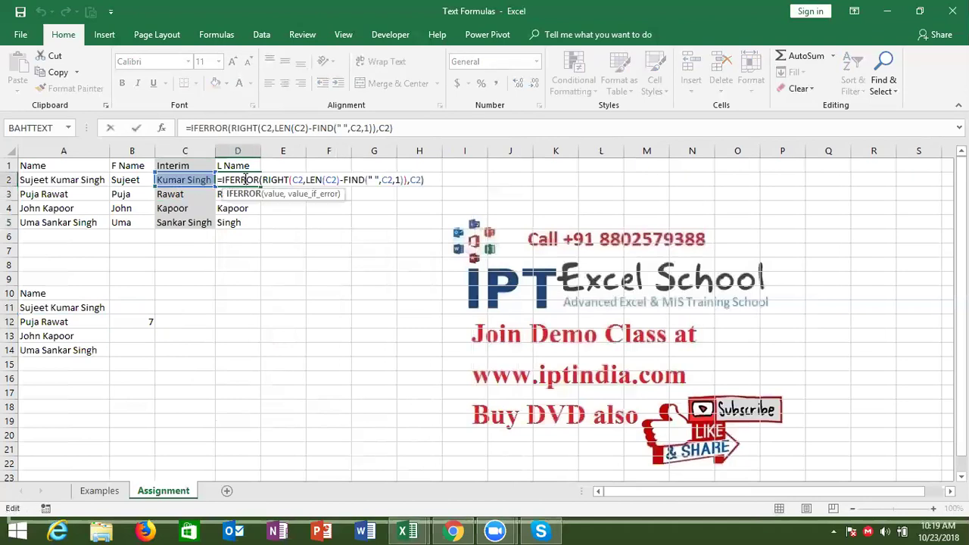
double_click(415, 179)
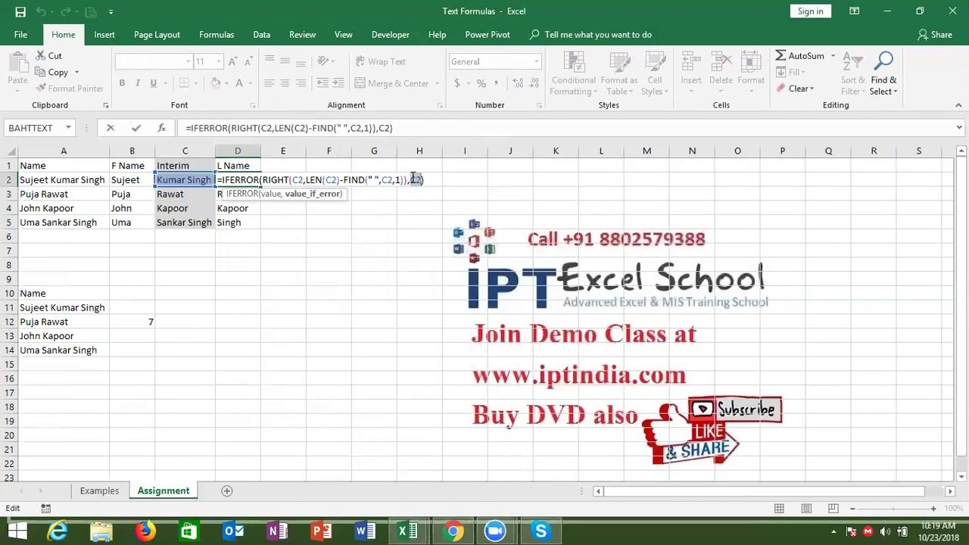
key(ctrl+Return)
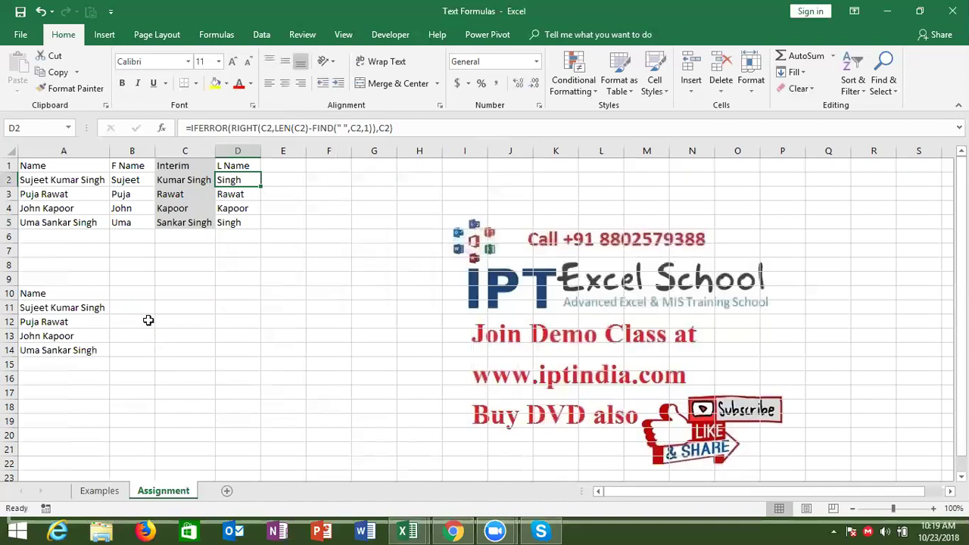
click(148, 321)
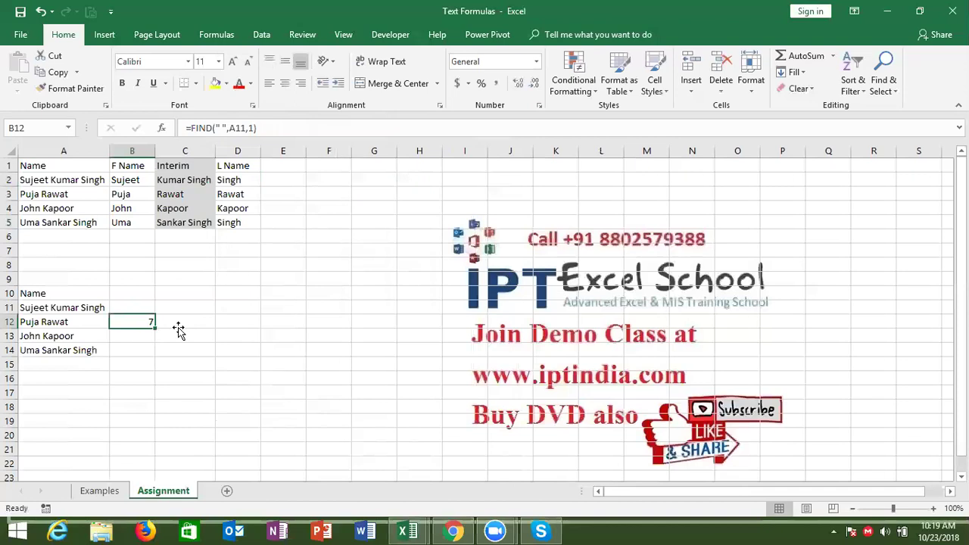
Step: Enter =FIND(" ",A11,B12+1) in C12, returning 13
click(178, 327)
text(=)
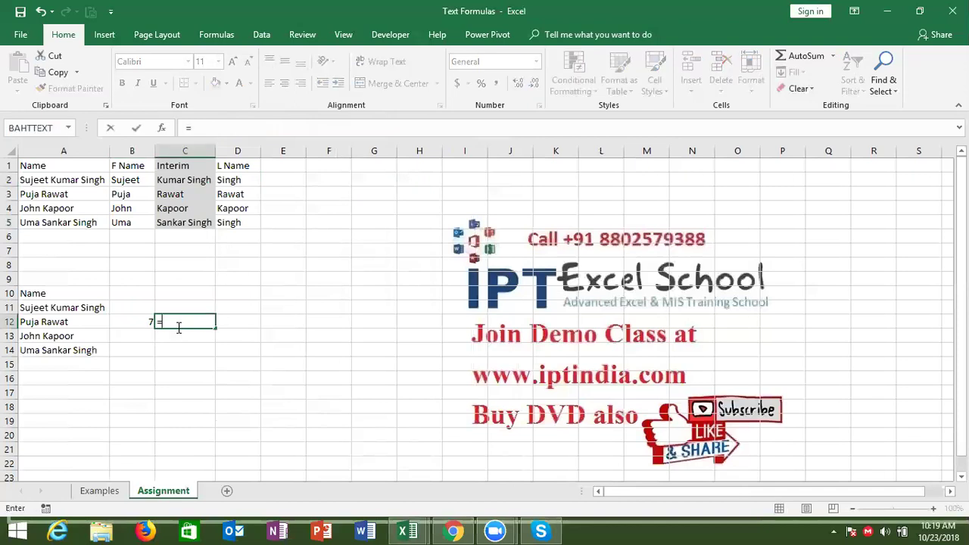
text(FI)
key(Tab)
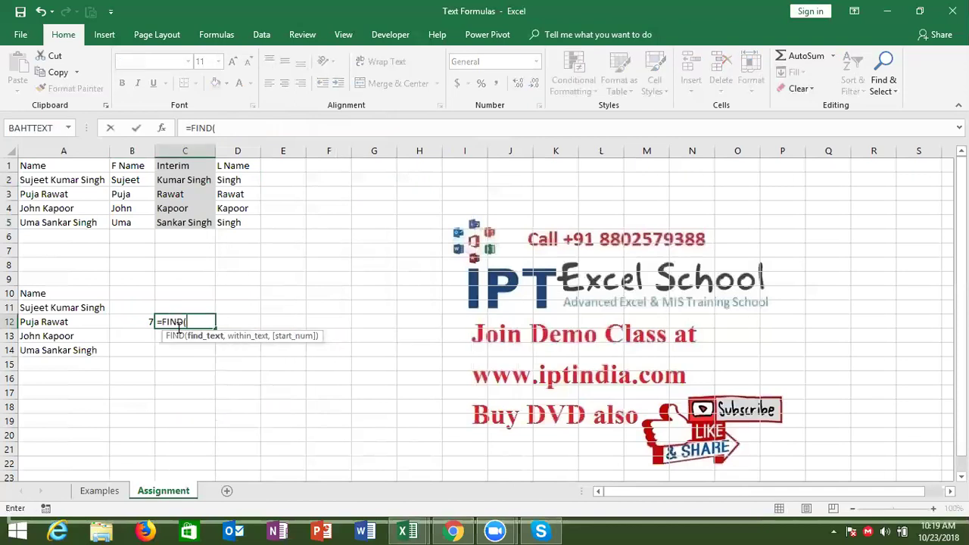
text(",)
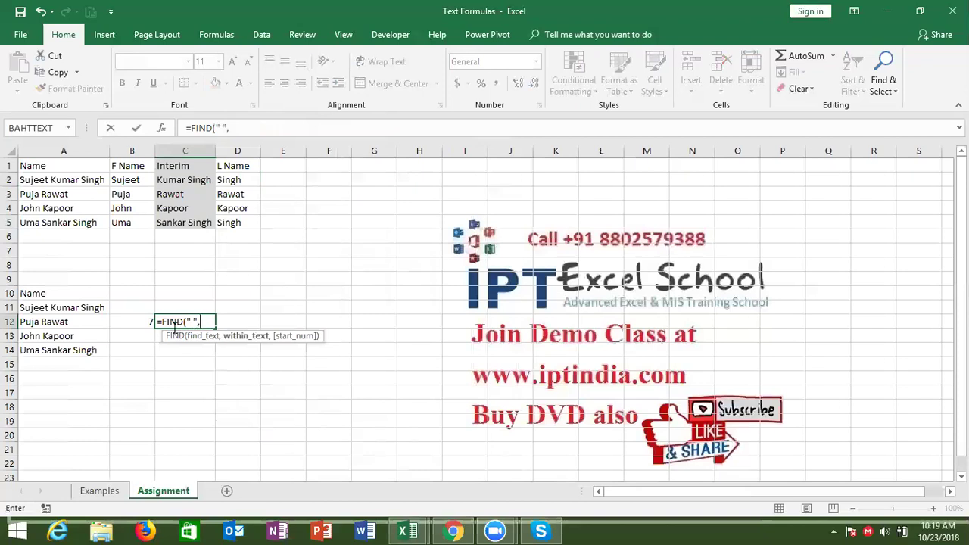
click(80, 312)
text(,)
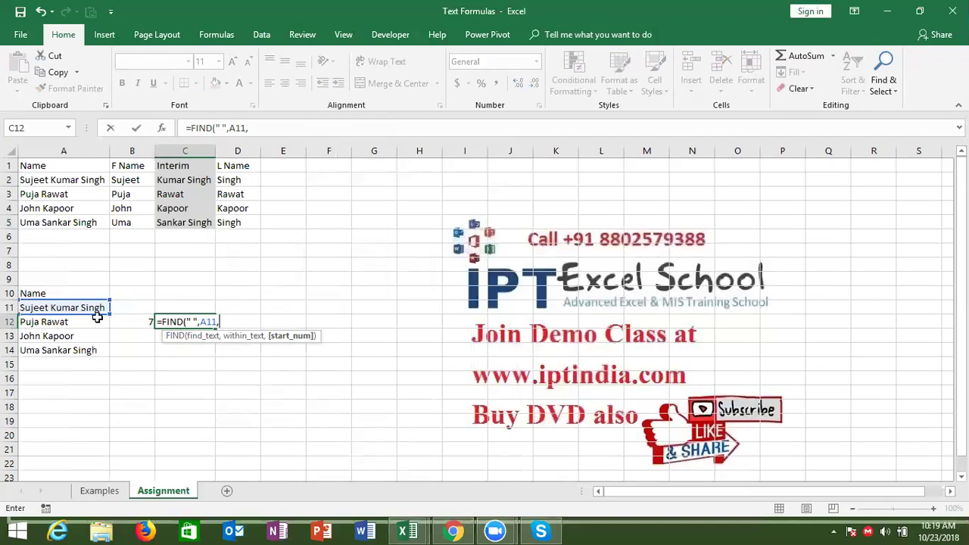
click(139, 323)
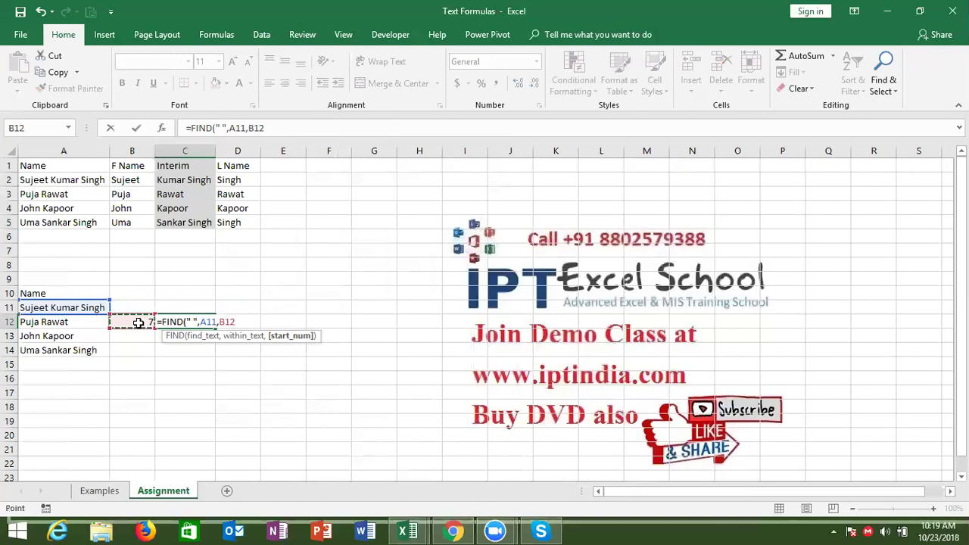
text(+1)
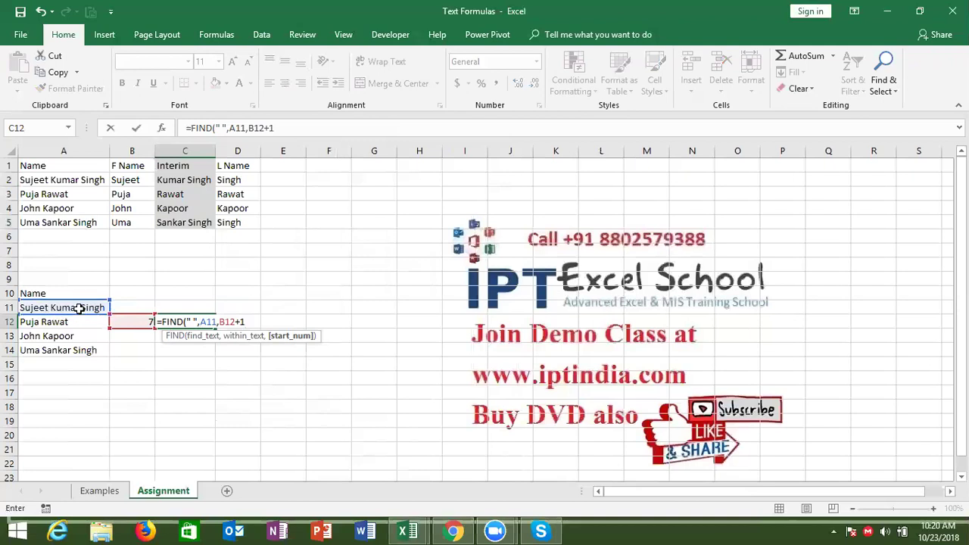
key(ctrl+Return)
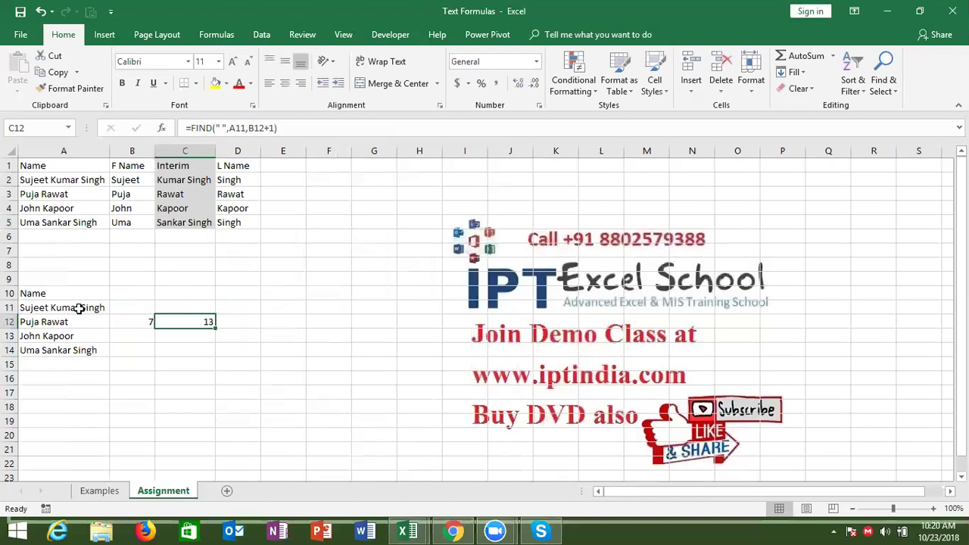
Step: Compare B12's 7 with C12's 13, then begin a =LEFT( formula in B11
click(117, 322)
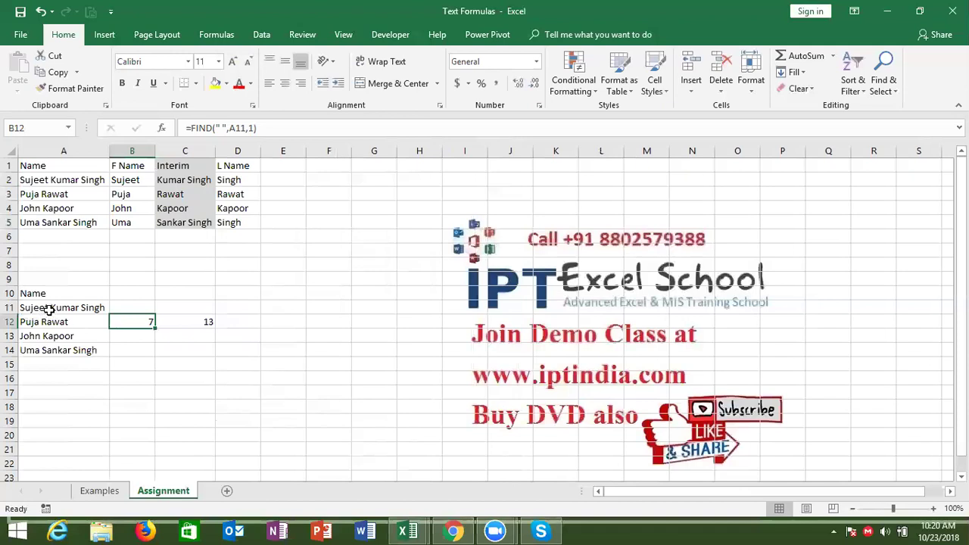
click(188, 322)
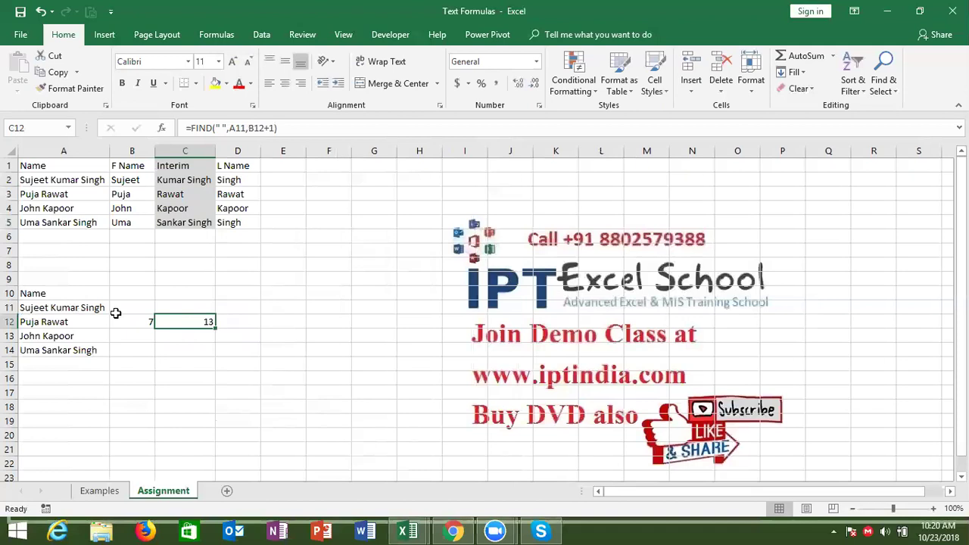
click(128, 309)
text(=)
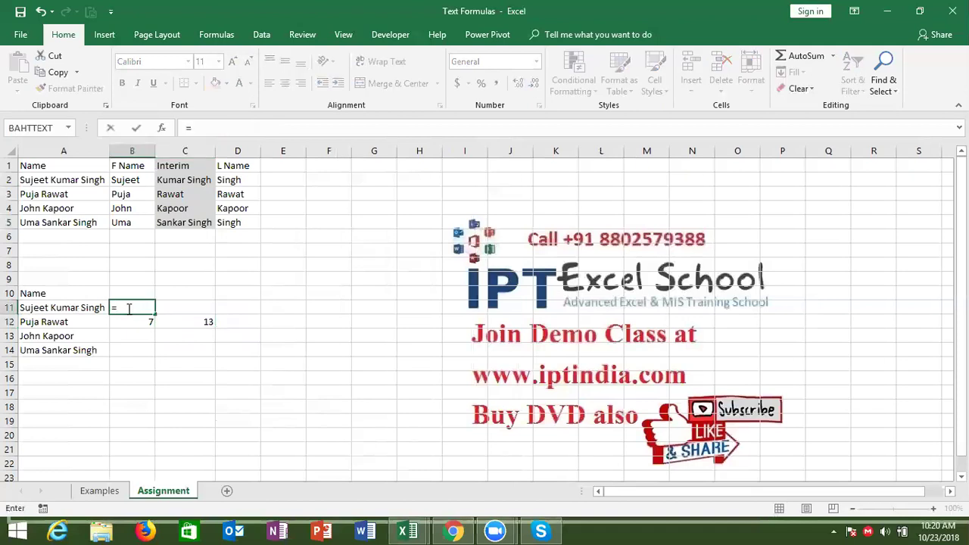
text(LEFT()
Step: Complete =LEFT(A11,B12-1) in B11 so it shows Sujeet
key(Down)
key(Left)
key(Up)
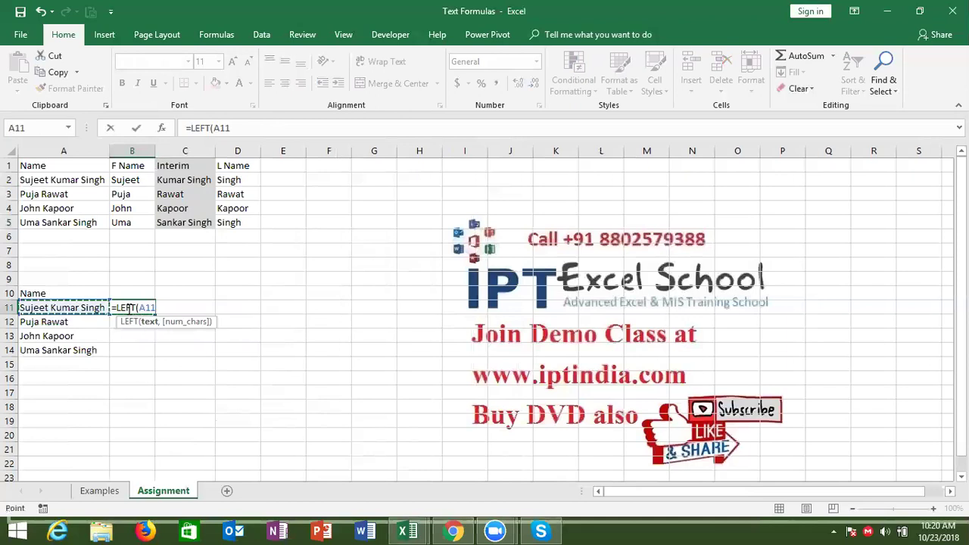
text(,)
key(Left)
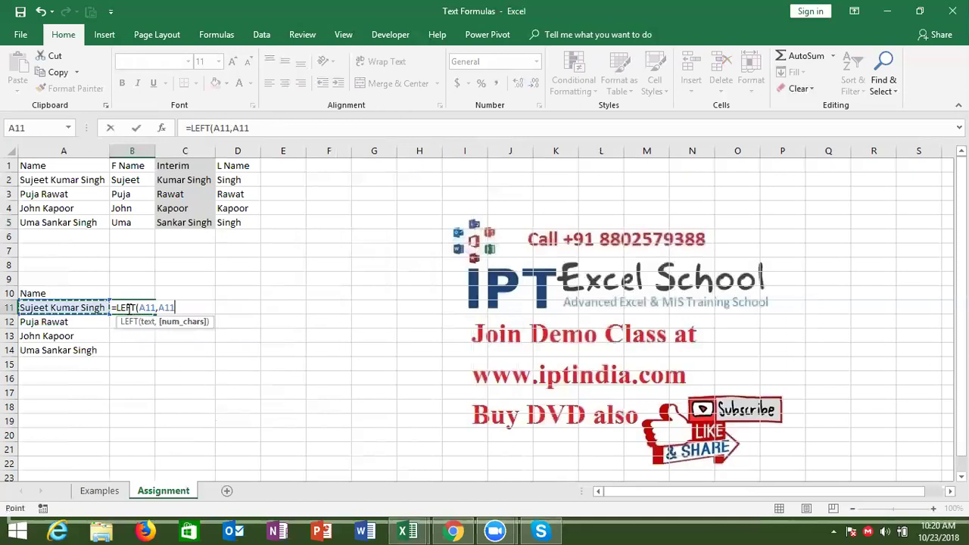
key(Down)
key(Right)
text(-)
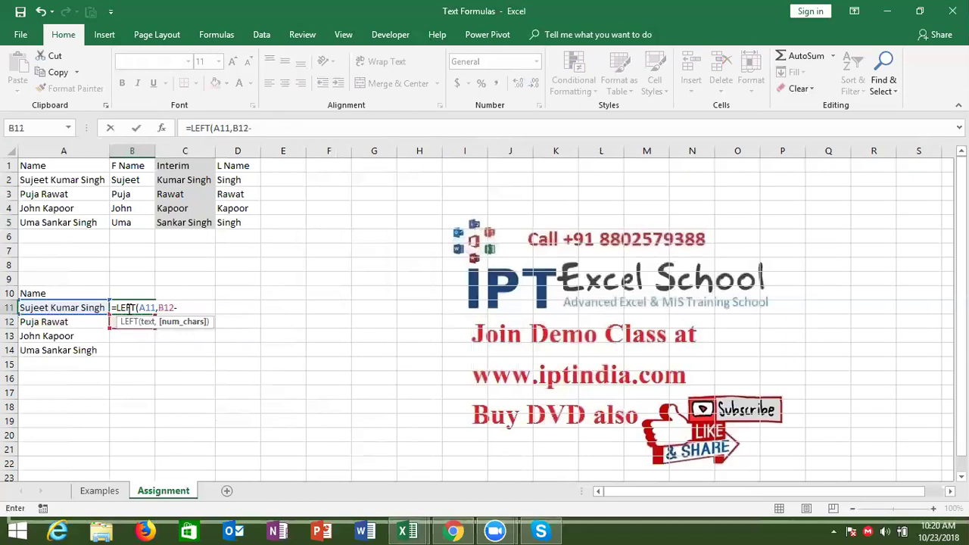
text(1)
key(ctrl+Return)
Step: Enter =RIGHT(A11,LEN(A11)-C12) in C11 and accept Excel's suggested correction
key(Right)
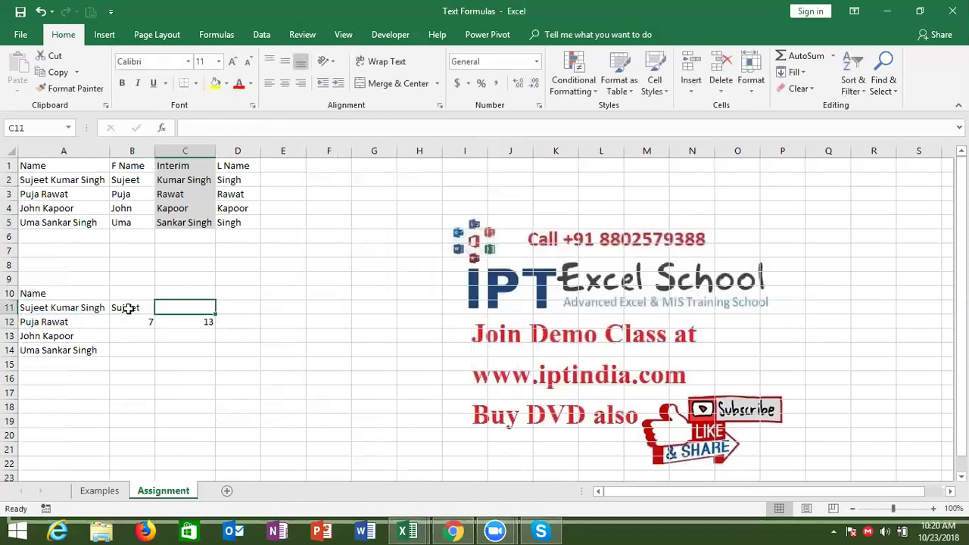
text(=ri)
key(Tab)
key(Left)
key(Left)
text(,)
key(Down)
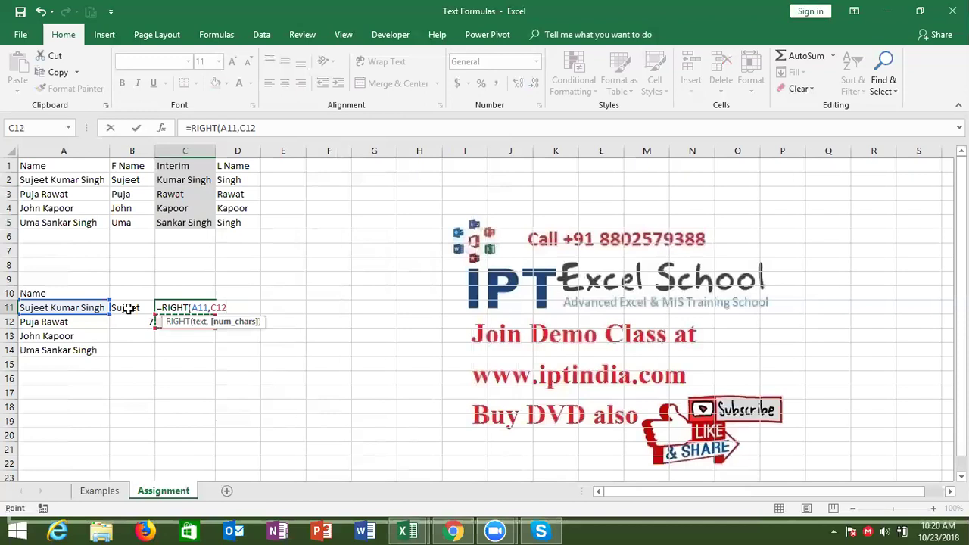
key(BackSpace)
key(BackSpace)
key(BackSpace)
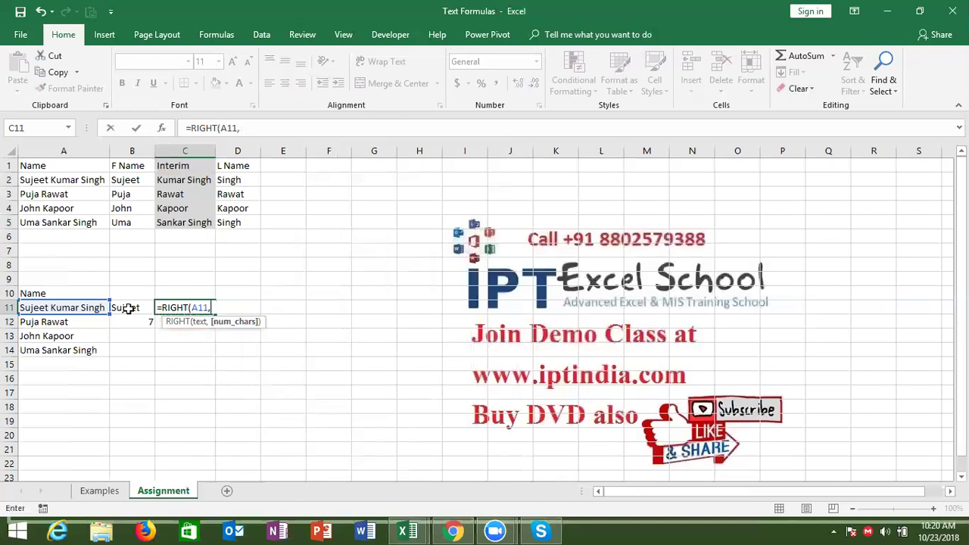
text(len)
key(Tab)
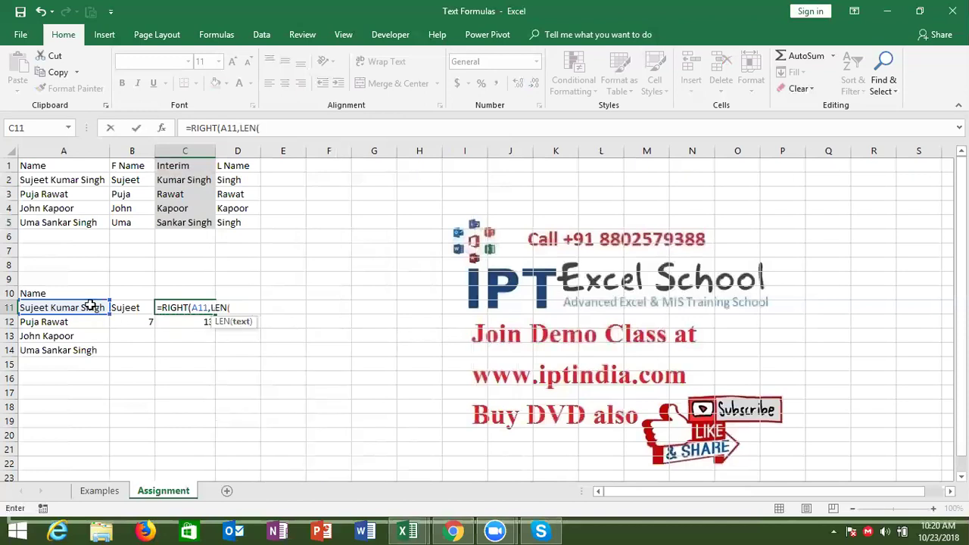
click(90, 305)
text()-)
key(Down)
key(Return)
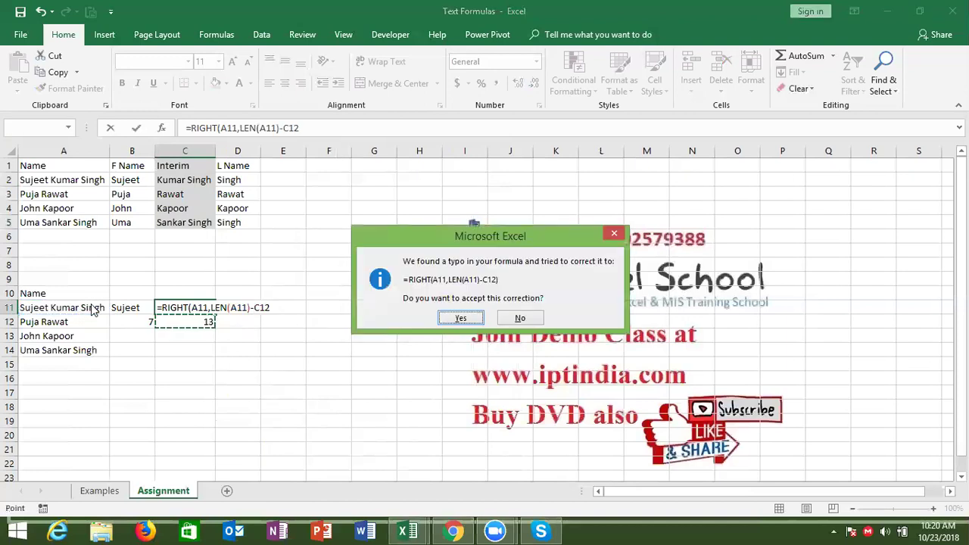
key(Return)
Step: Copy B12's FIND formula and substitute it for the B12 references in B11 and C12
key(Left)
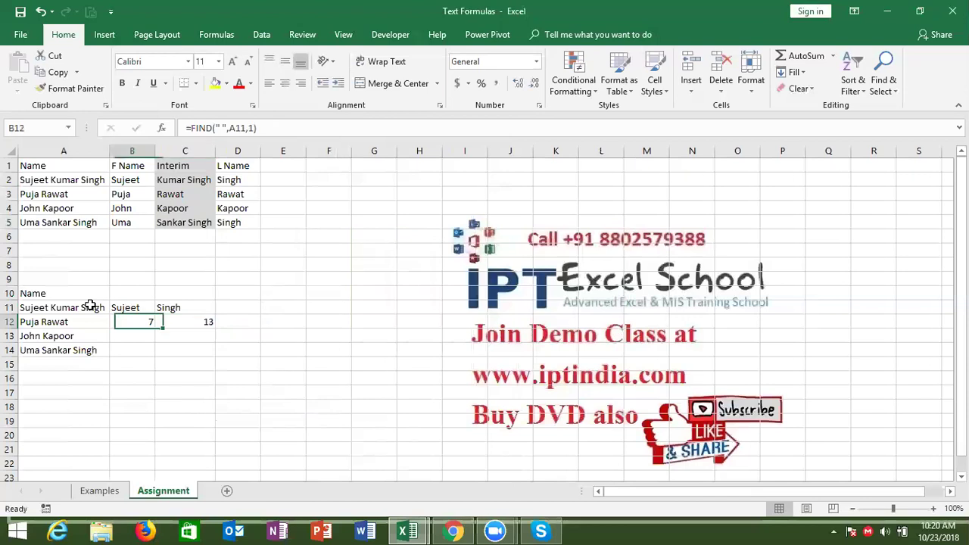
drag(189, 129, 270, 127)
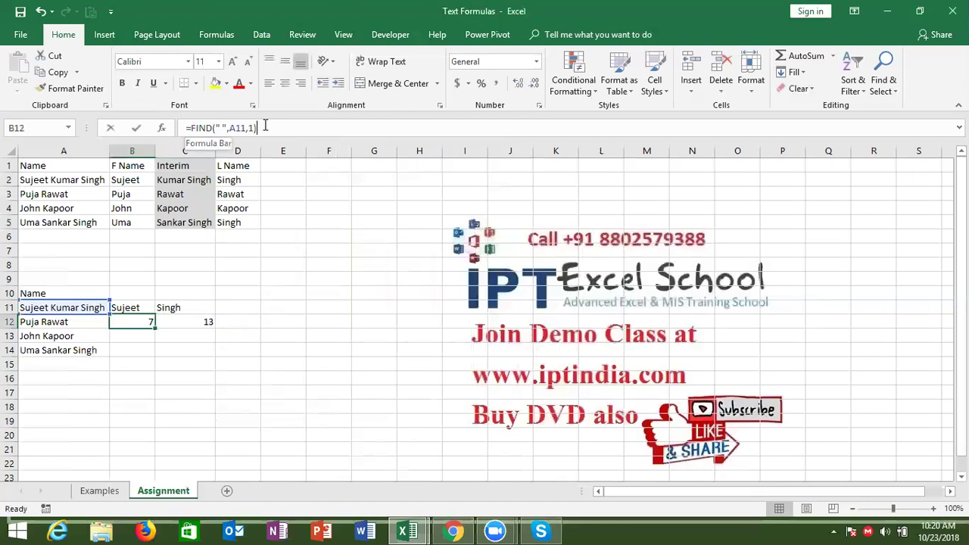
key(Escape)
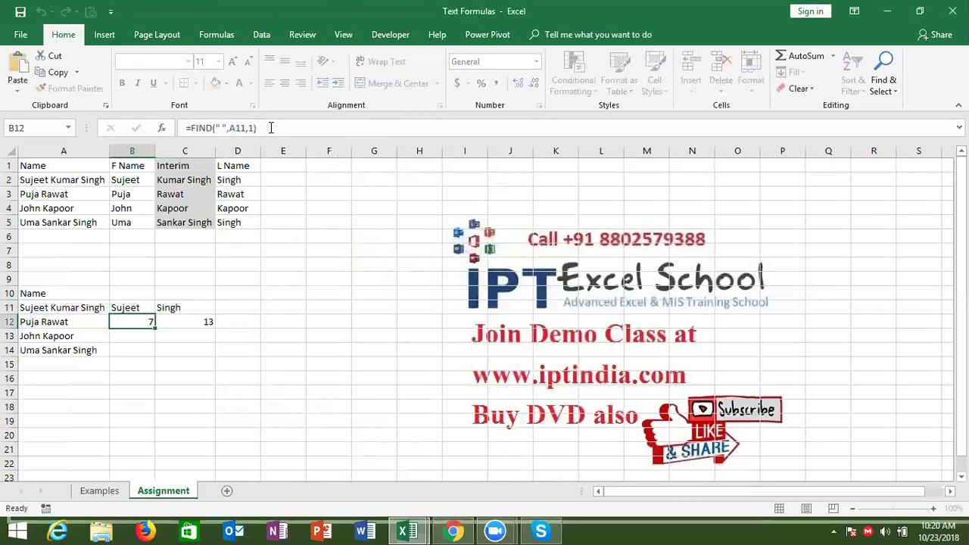
key(Up)
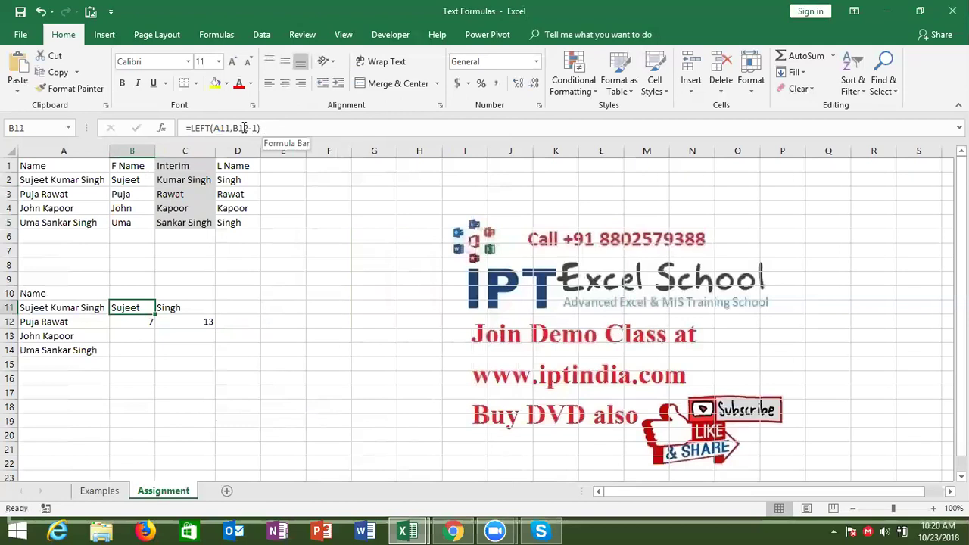
double_click(242, 128)
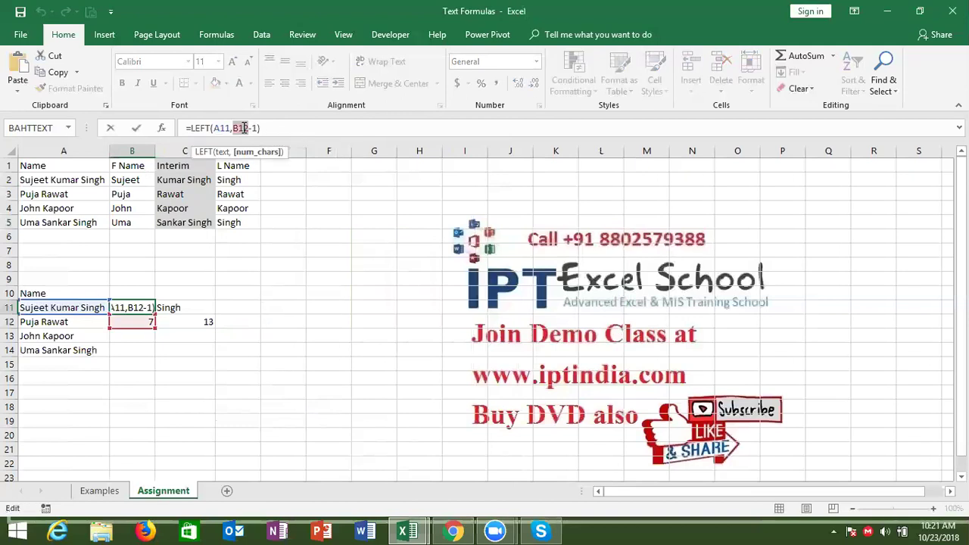
key(ctrl+v)
key(Return)
key(Right)
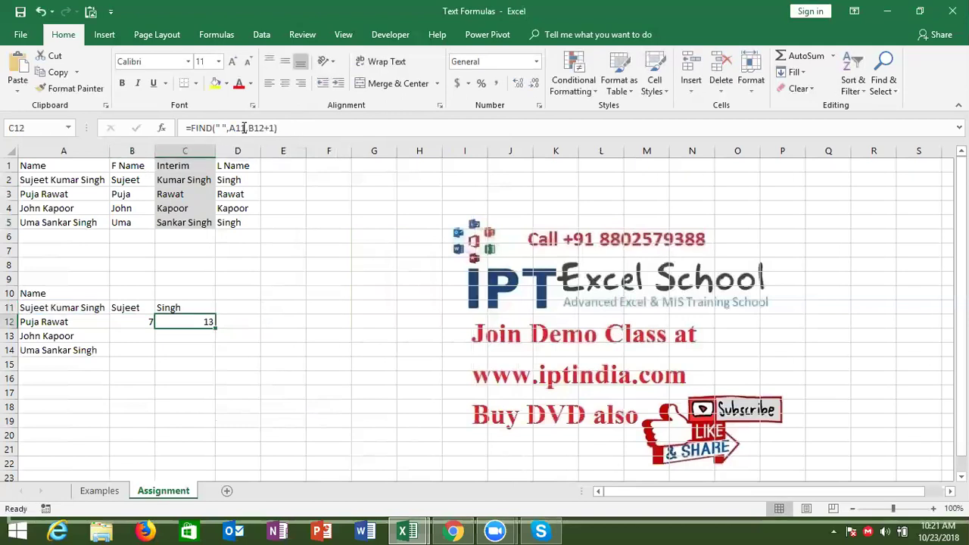
double_click(258, 128)
key(ctrl+v)
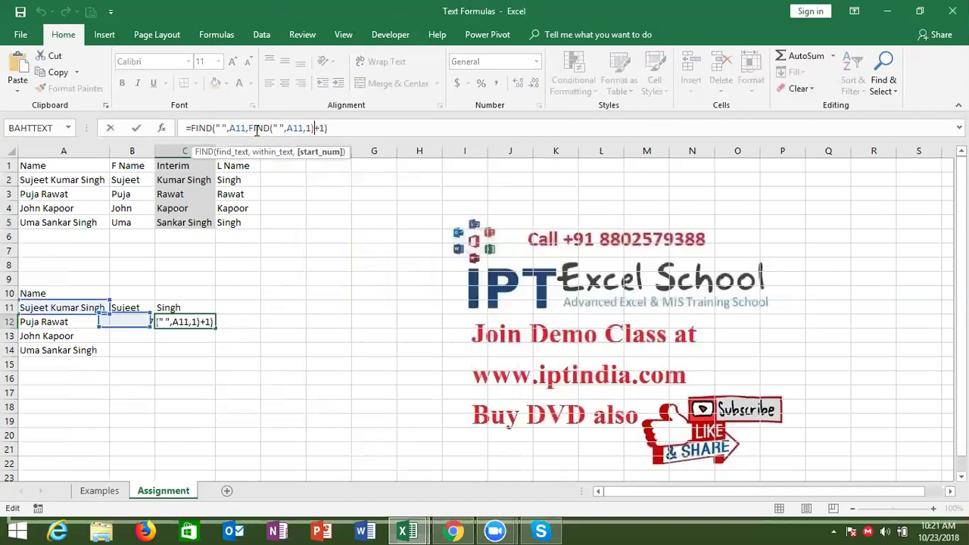
key(Return)
Step: Paste C12's nested FIND calculation in place of C12 inside C11's last-name formula
key(Up)
key(Up)
key(Down)
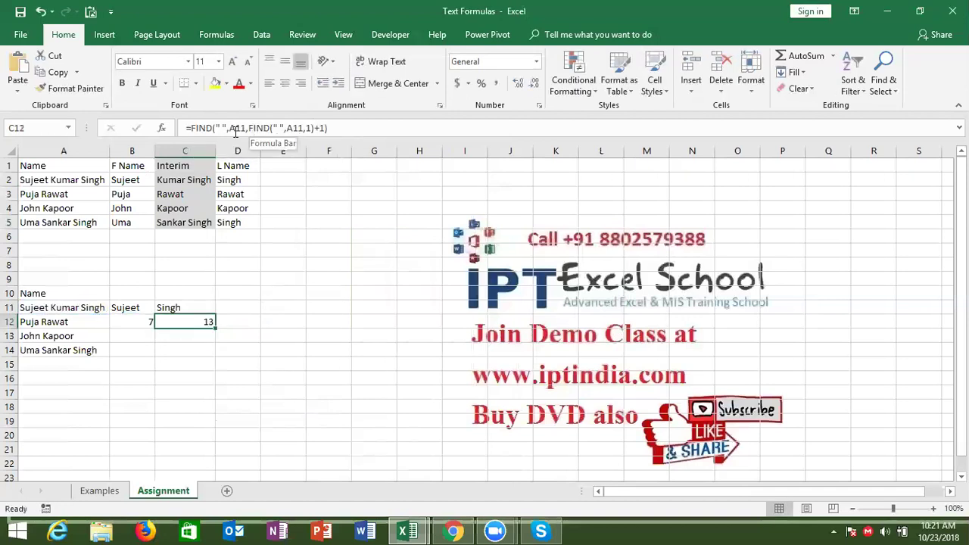
click(194, 128)
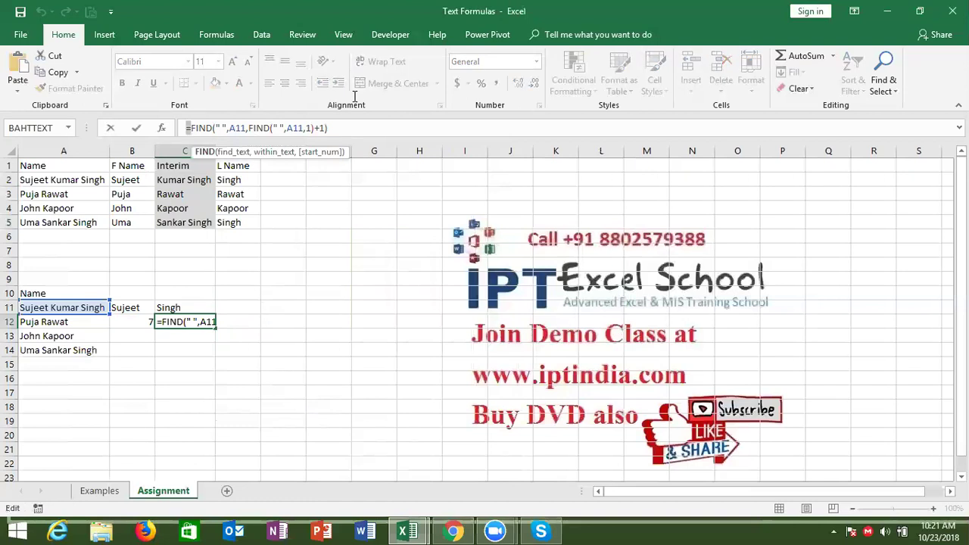
key(shift+End)
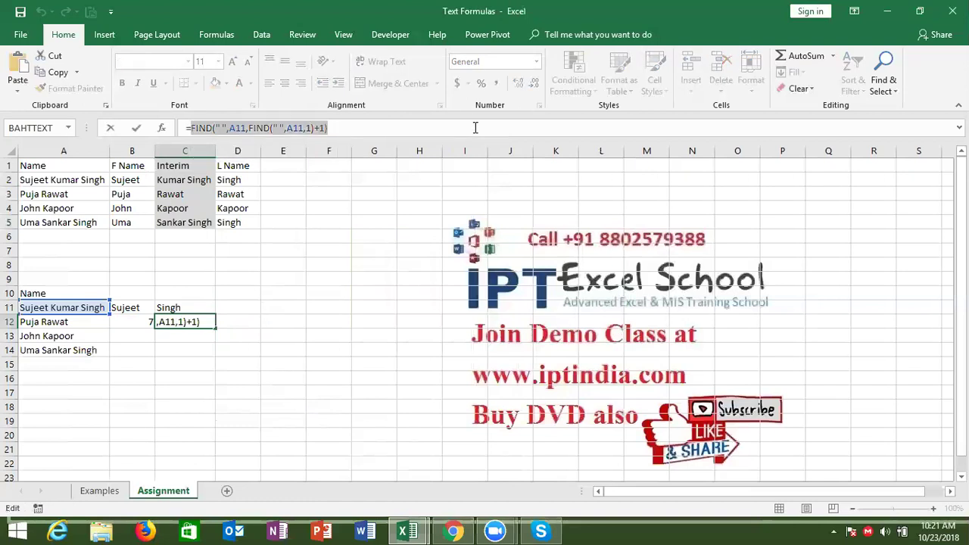
key(Escape)
key(Up)
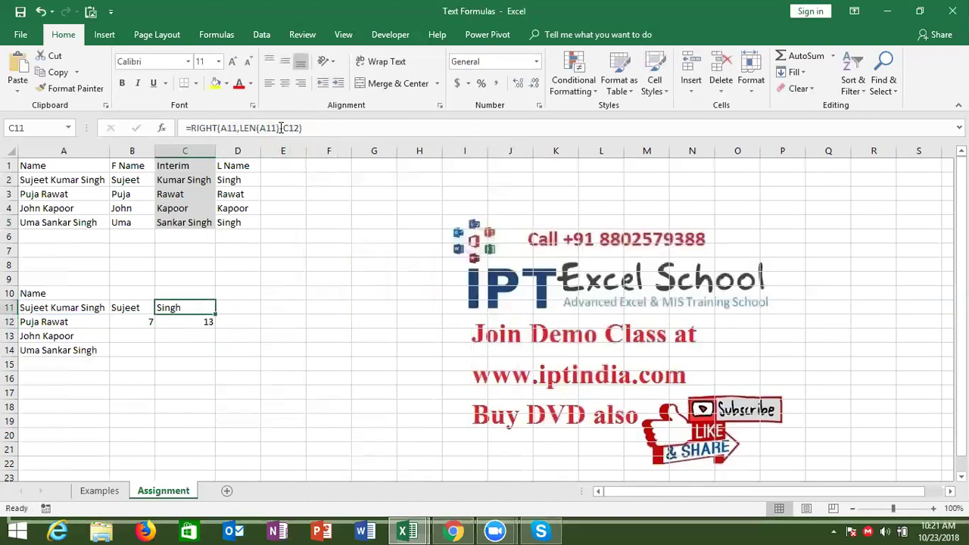
double_click(293, 128)
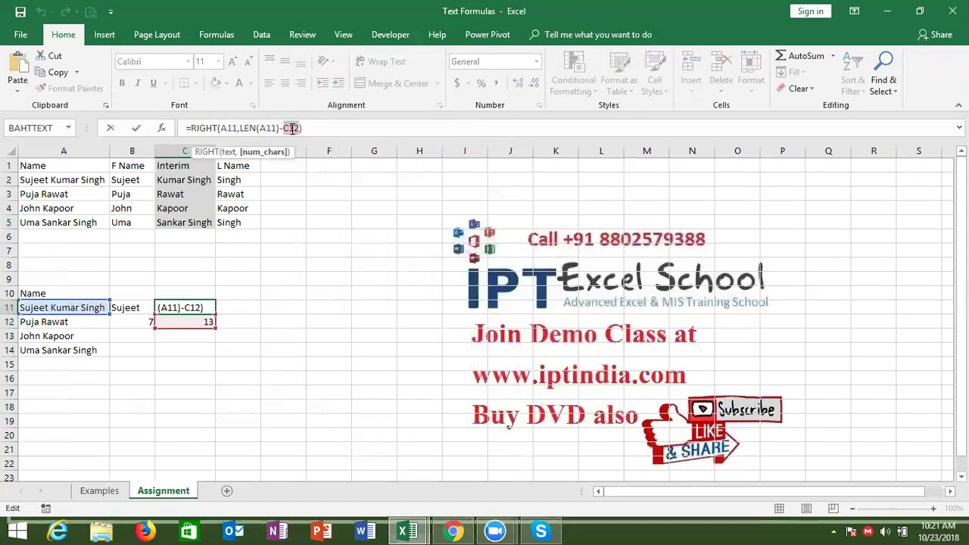
key(ctrl+v)
key(Return)
Step: Clear helper cells B12:C12 and fill B11:C11's name formulas down to row 14
key(Down)
key(Up)
key(shift+Left)
key(Delete)
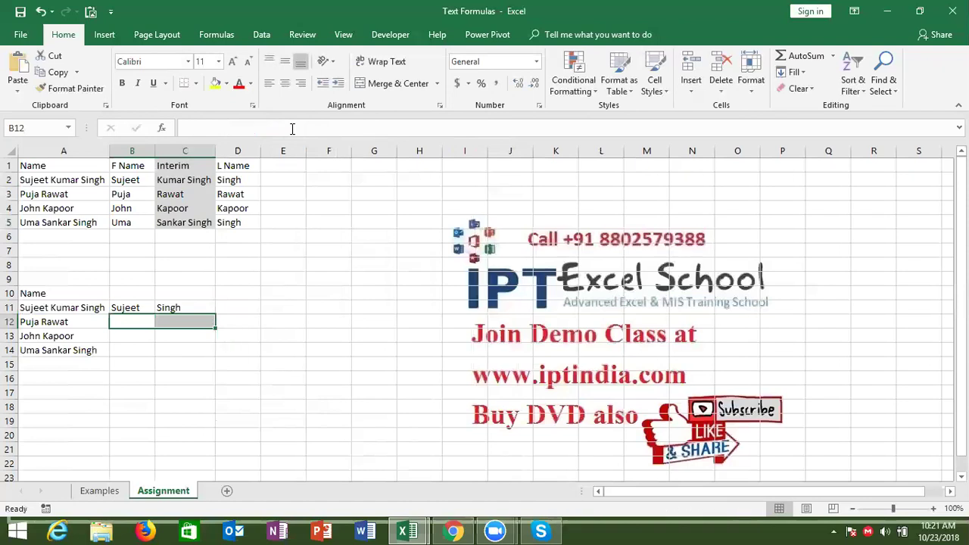
key(Up)
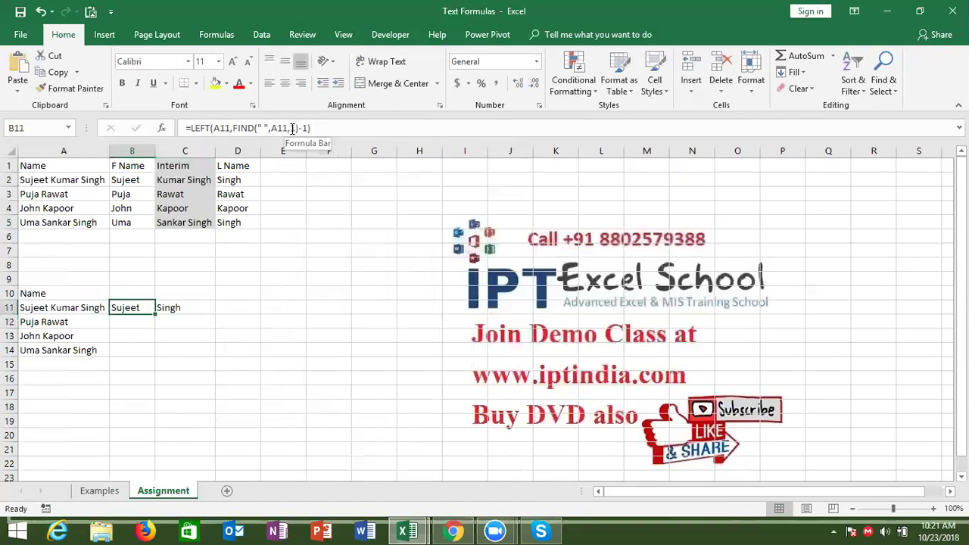
key(shift+Right)
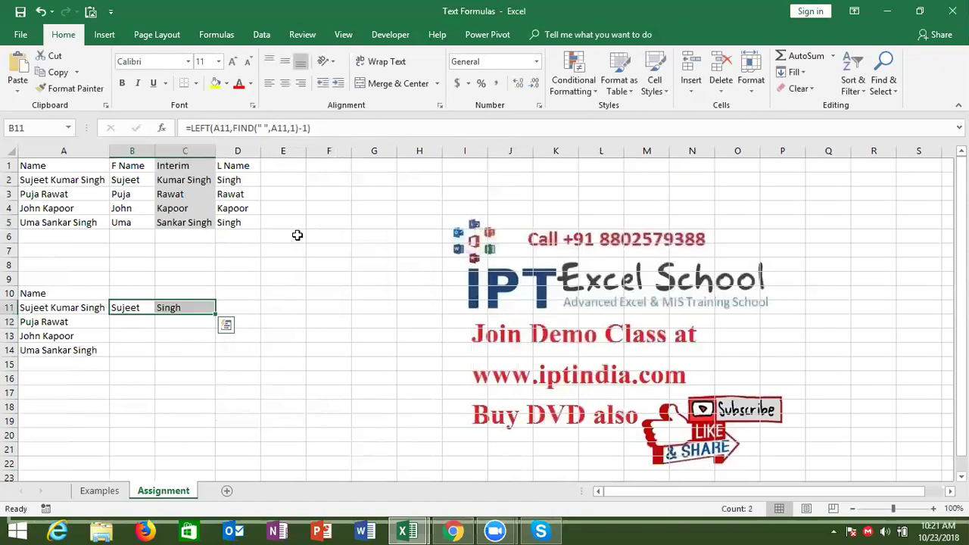
double_click(216, 314)
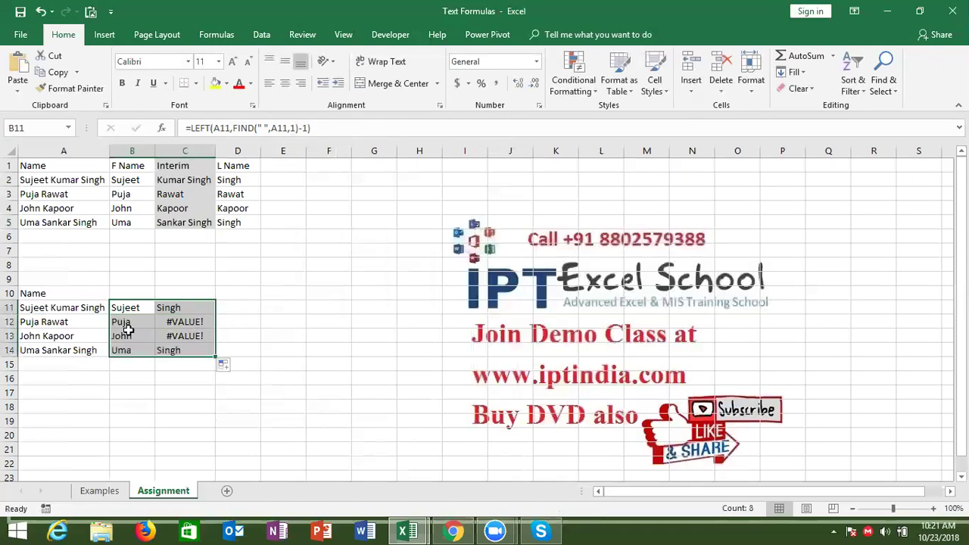
click(85, 320)
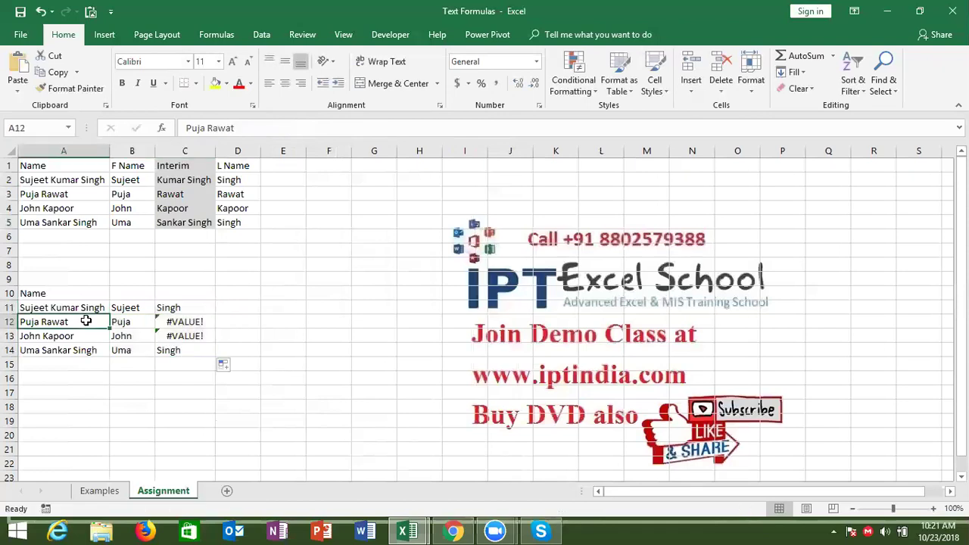
Step: Wrap C11's last-name formula in IFERROR
click(191, 307)
click(194, 127)
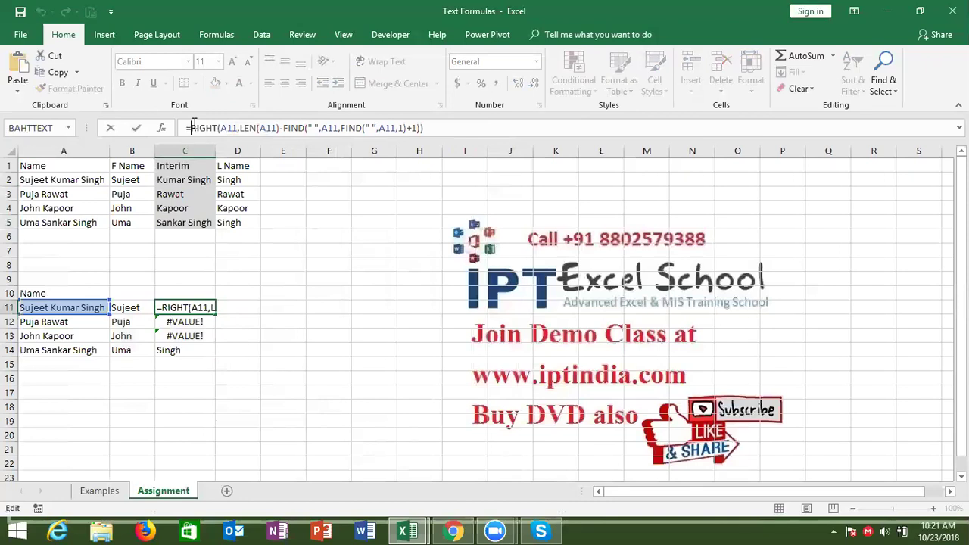
text(if)
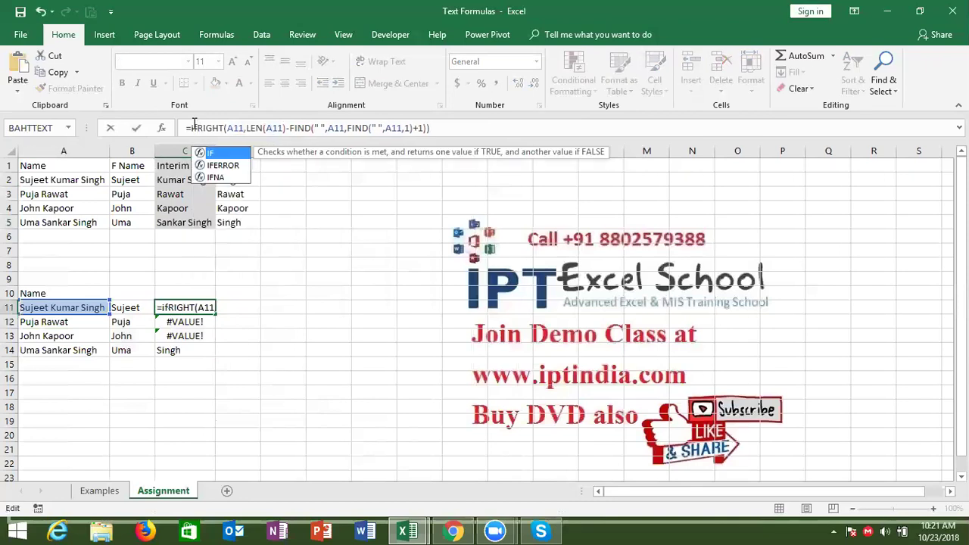
key(Down)
key(Tab)
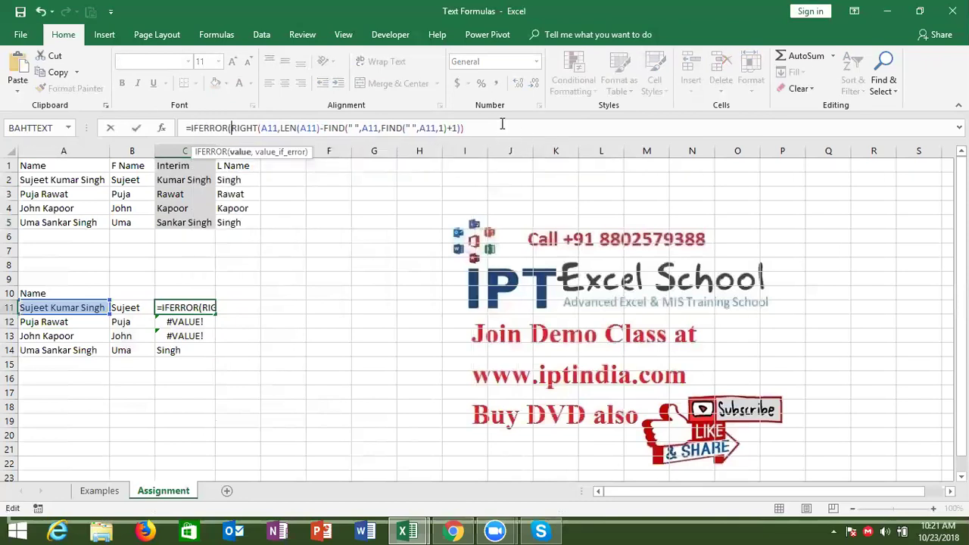
Step: Add fallback RIGHT(A11,LEN(A11)-FIND(" ",A11,1)) to C11 and fill it down to row 14
text(,)
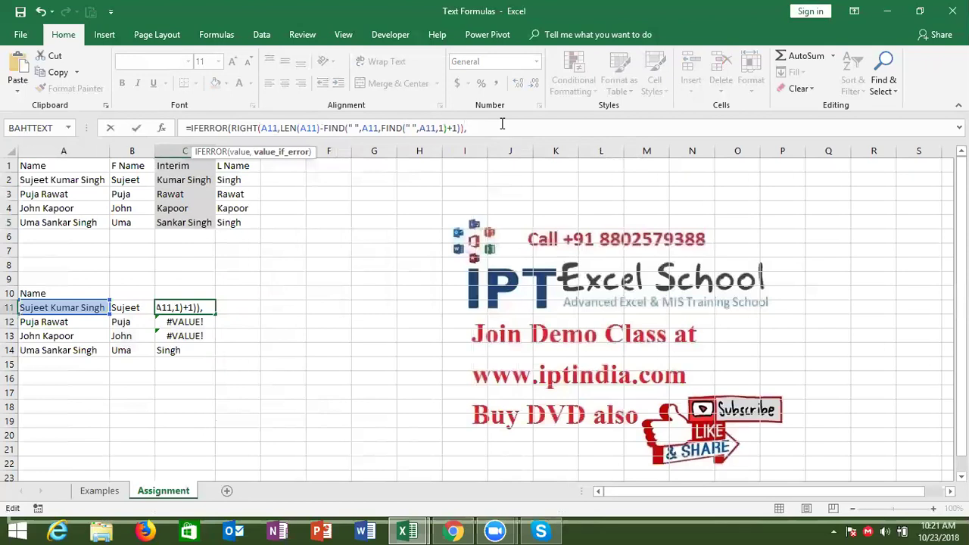
text(ri)
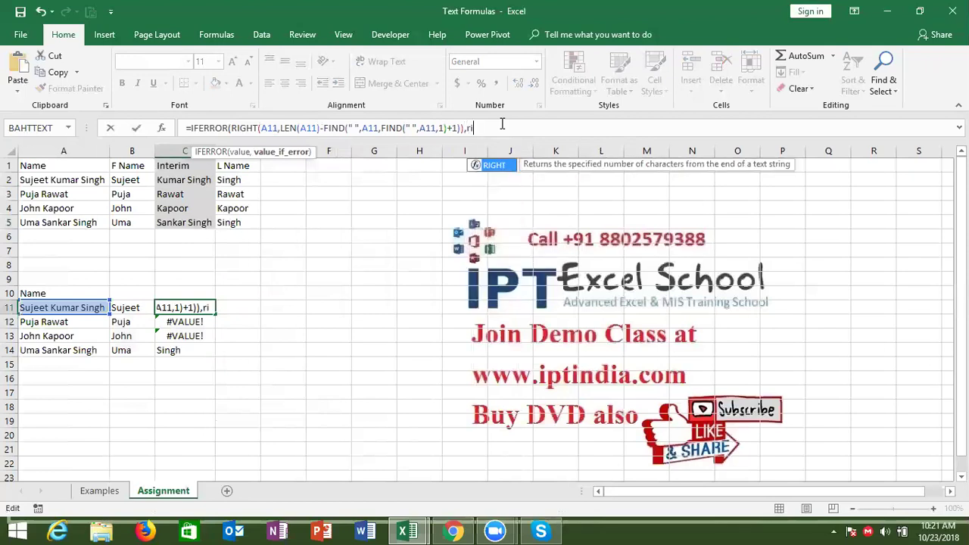
key(Tab)
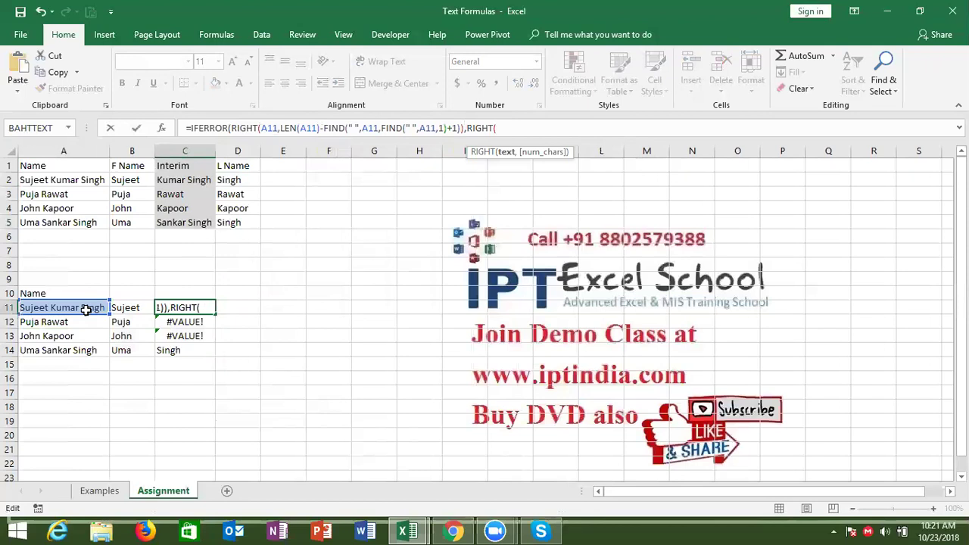
click(87, 307)
text(,len)
key(Tab)
click(74, 308)
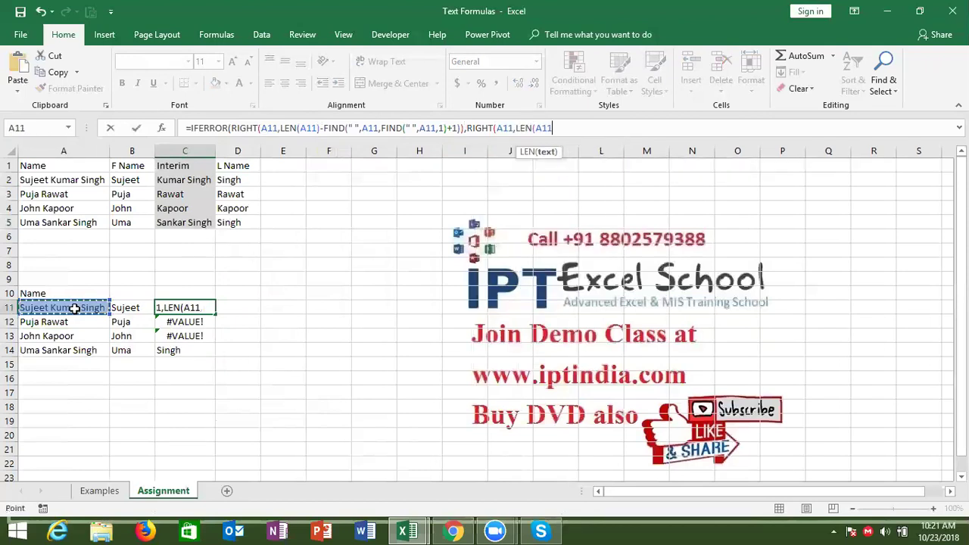
text()-)
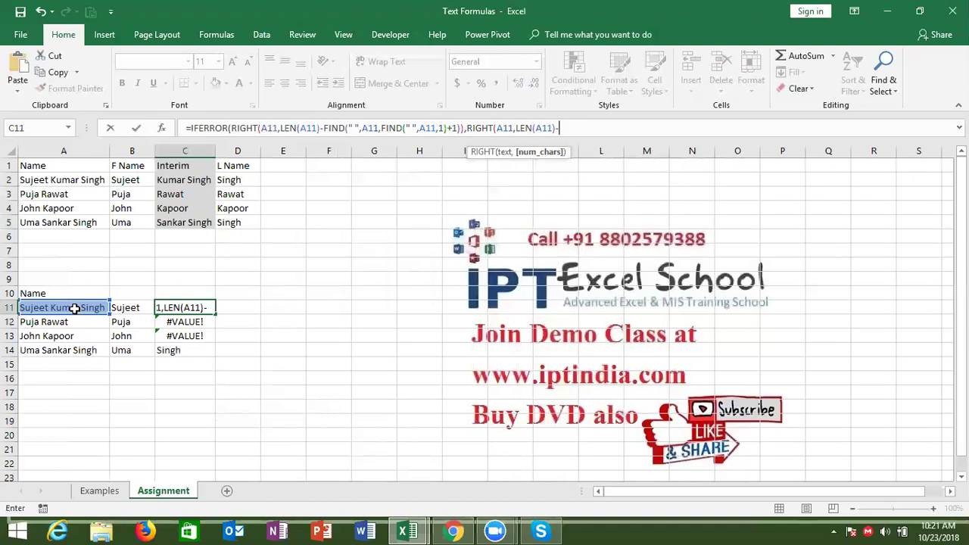
text(find)
key(Tab)
text(" ")
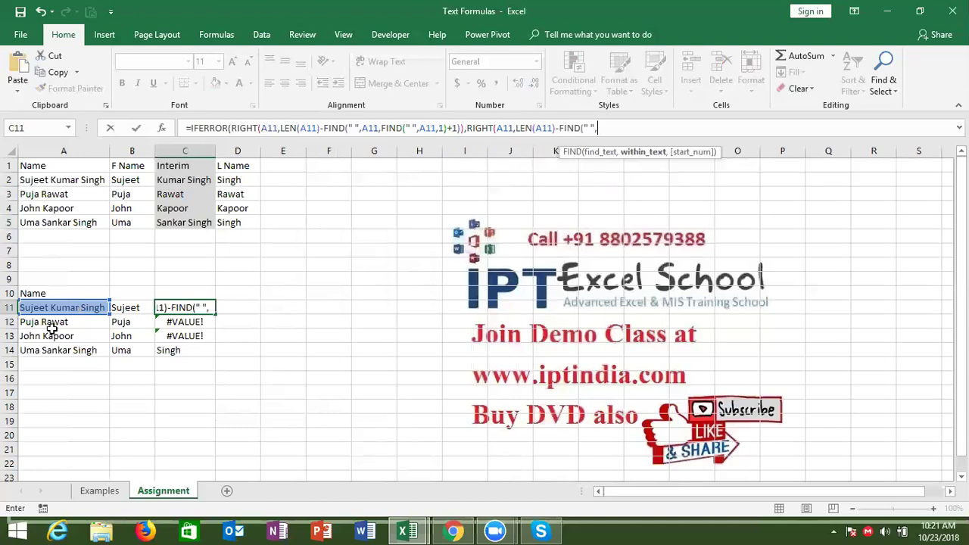
text(,)
click(63, 308)
text(,)
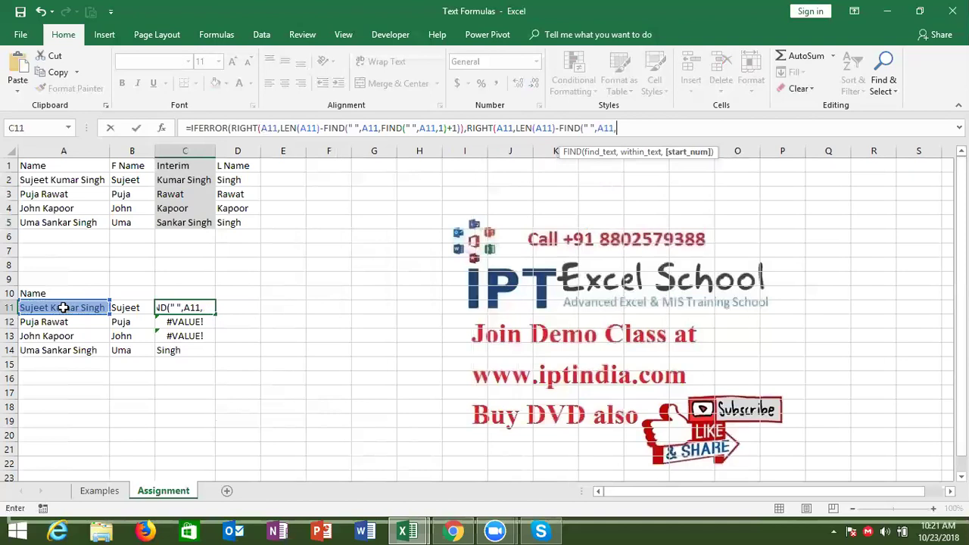
text(1)
text())
key(Return)
key(Return)
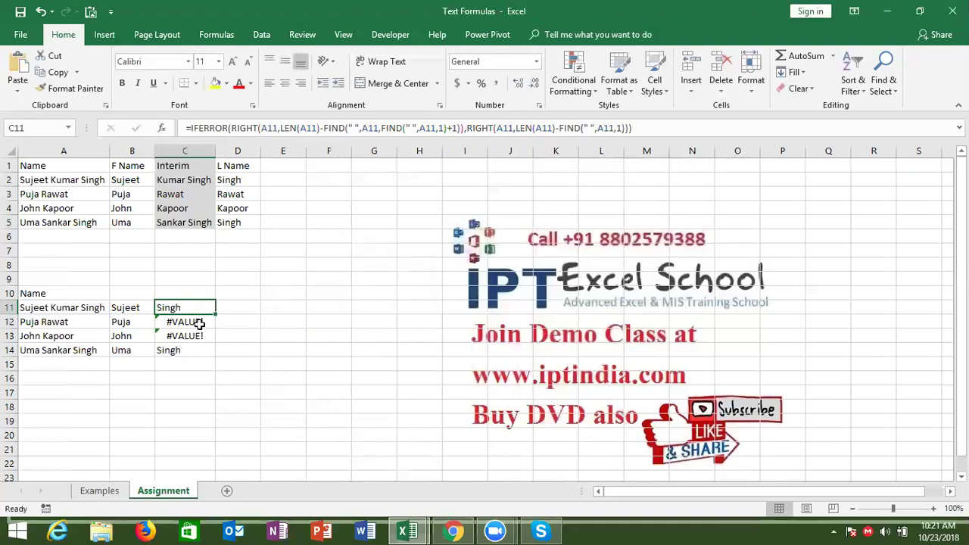
double_click(216, 315)
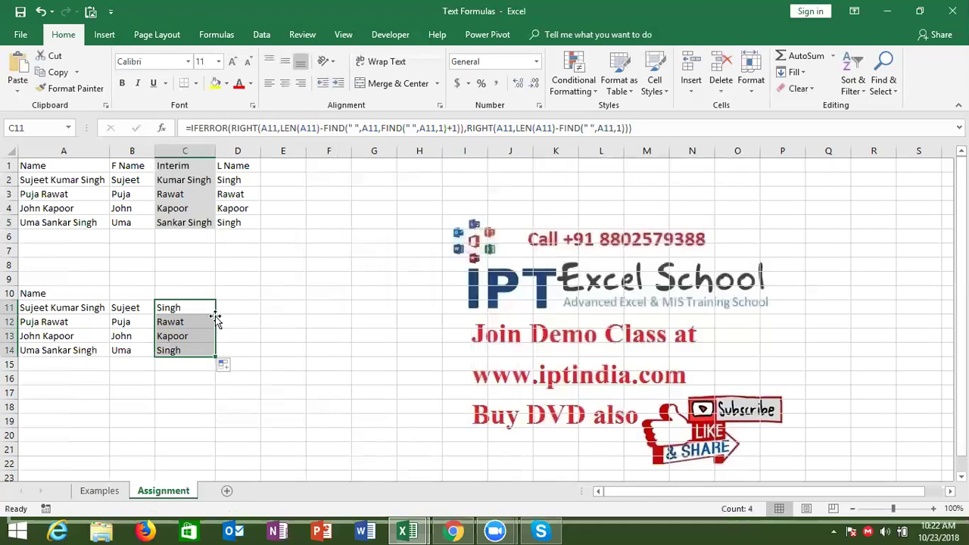
Step: Review the Interim formulas in column C and the first- and last-name formulas in B11:C13
click(209, 280)
click(191, 220)
drag(191, 220, 190, 165)
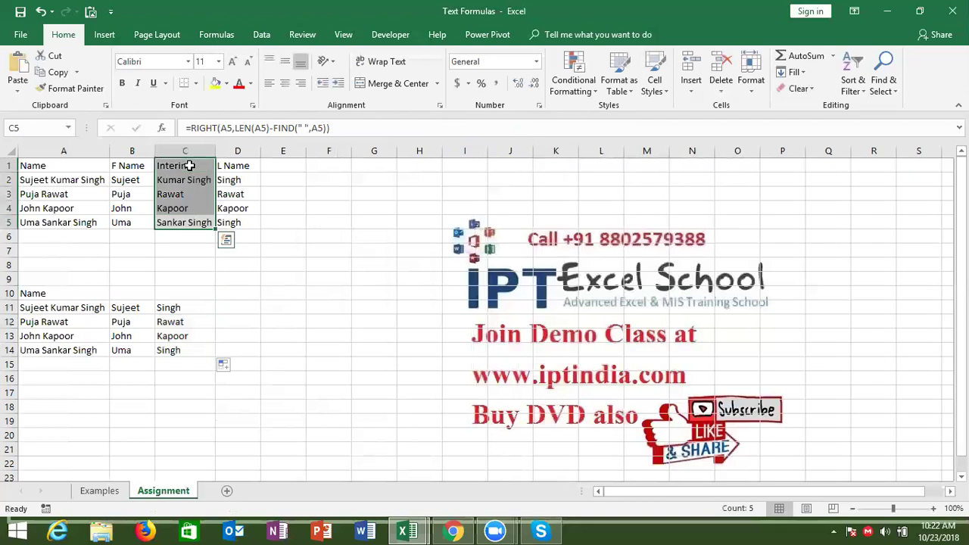
click(130, 308)
click(171, 308)
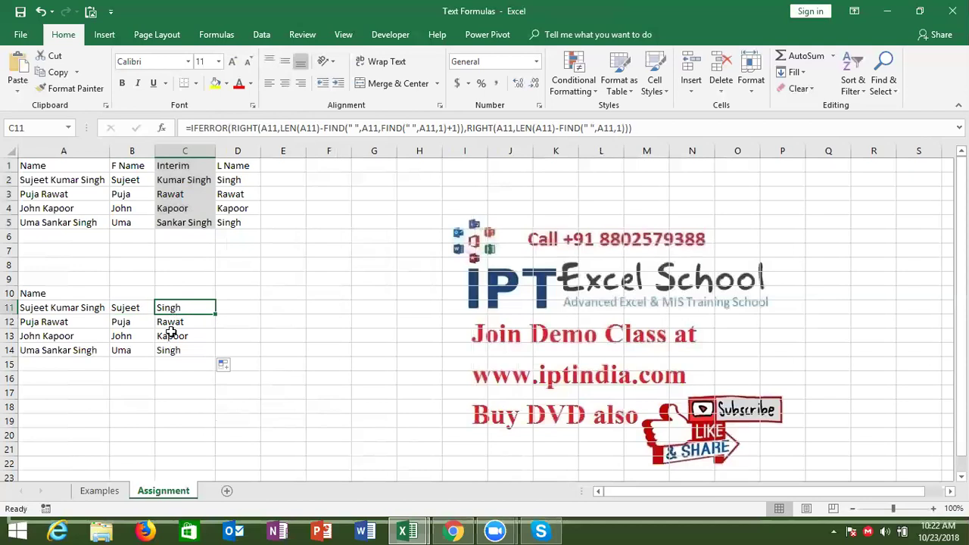
click(172, 333)
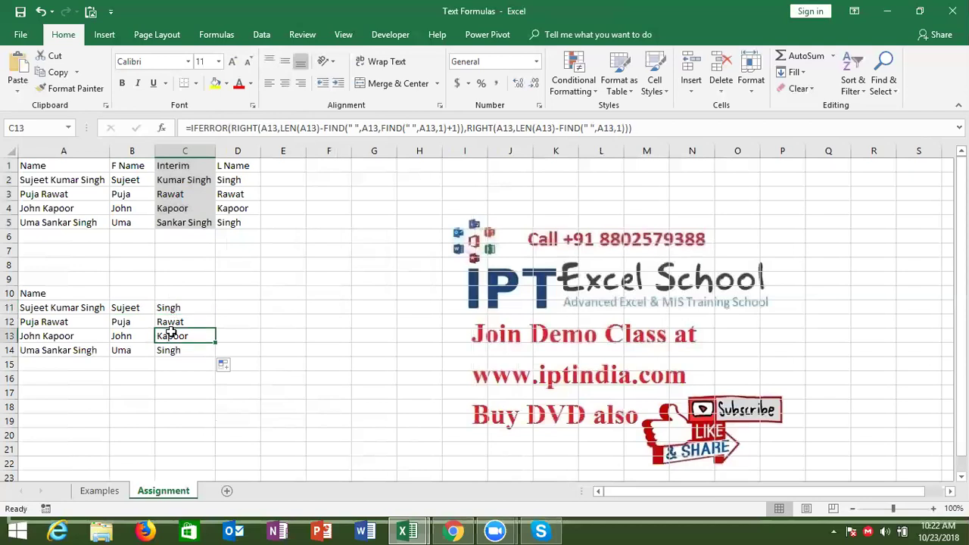
click(90, 450)
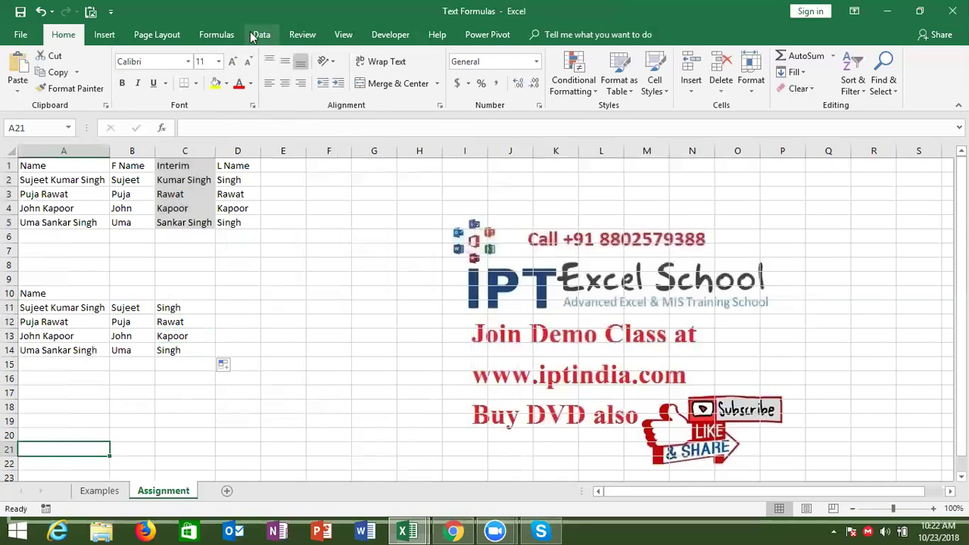
Step: Browse the Formulas Text function list between DOLLAR and EXACT, then close it
click(226, 37)
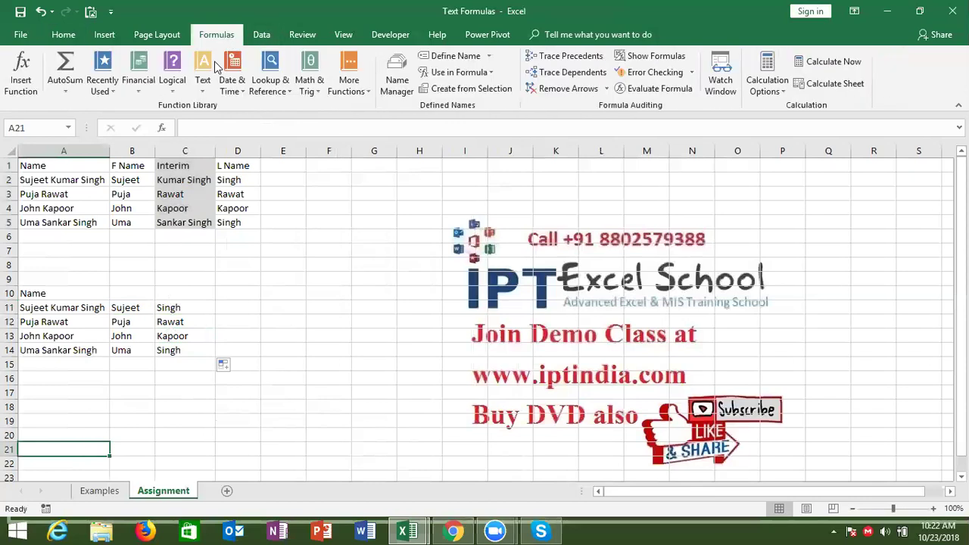
click(205, 83)
key(Down)
key(Down)
key(Down)
key(Down)
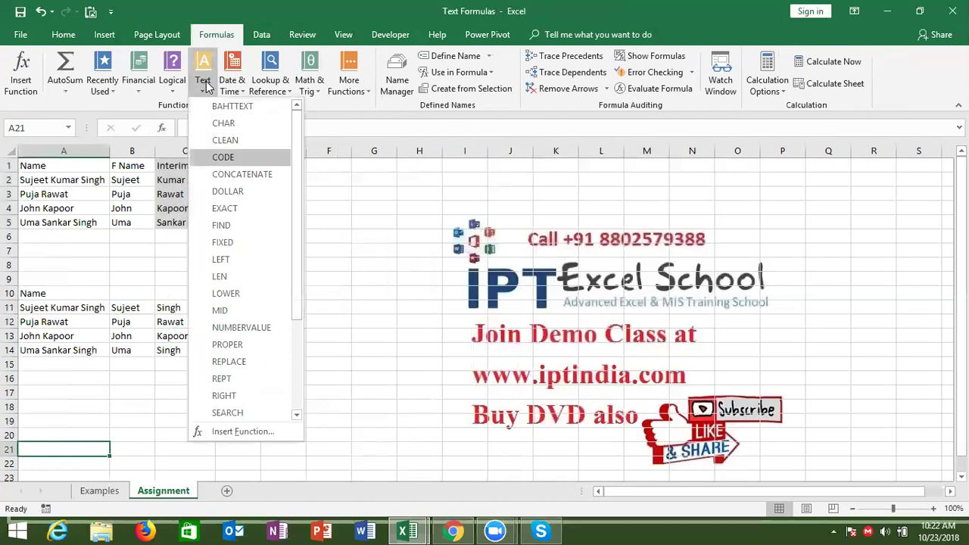
key(Down)
key(Down)
key(Down)
key(Up)
key(Down)
key(Up)
key(Down)
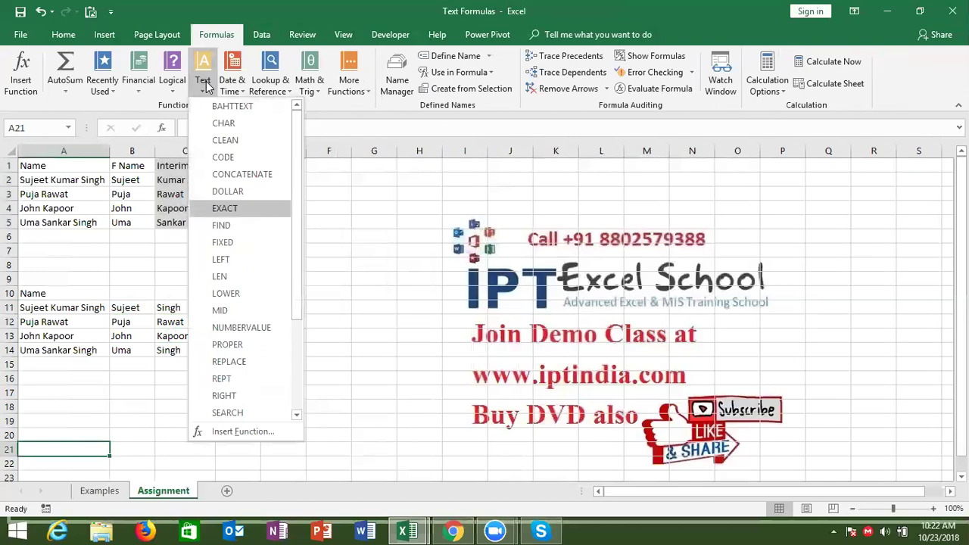
key(Down)
key(Down)
key(Escape)
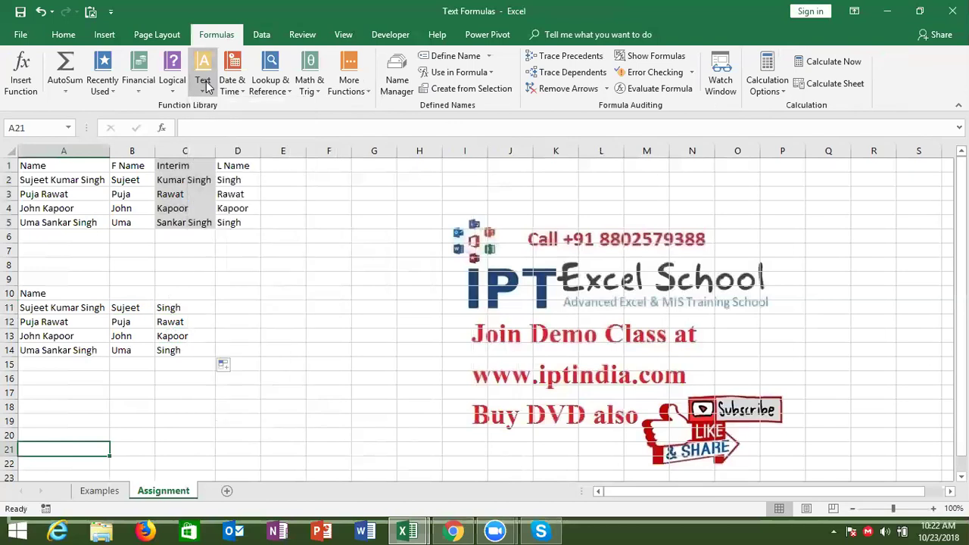
Step: On the Examples sheet, enter the number 1245 in cell B38
click(100, 491)
scroll(110, 496, down, 3)
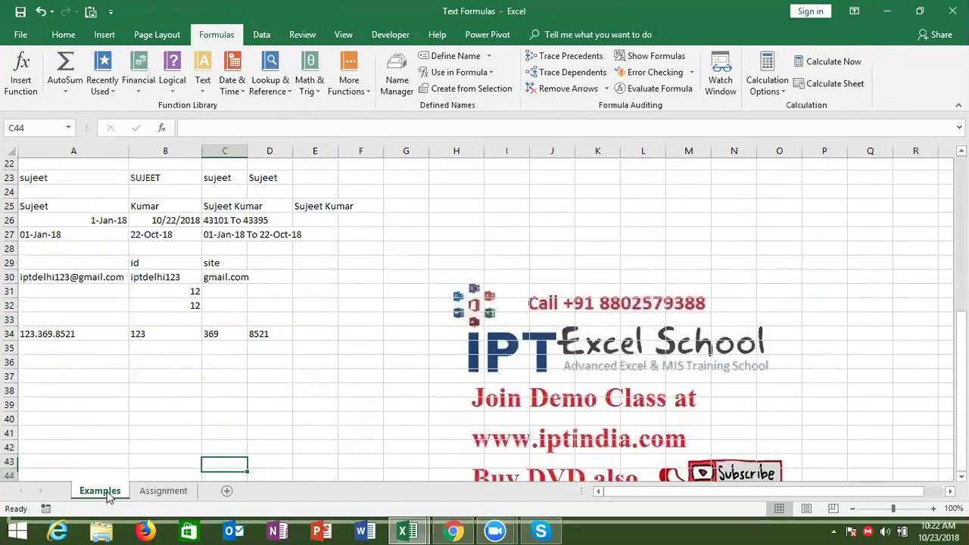
key(Up)
key(Up)
key(Up)
key(Up)
key(Up)
key(Up)
key(Up)
key(Up)
key(Left)
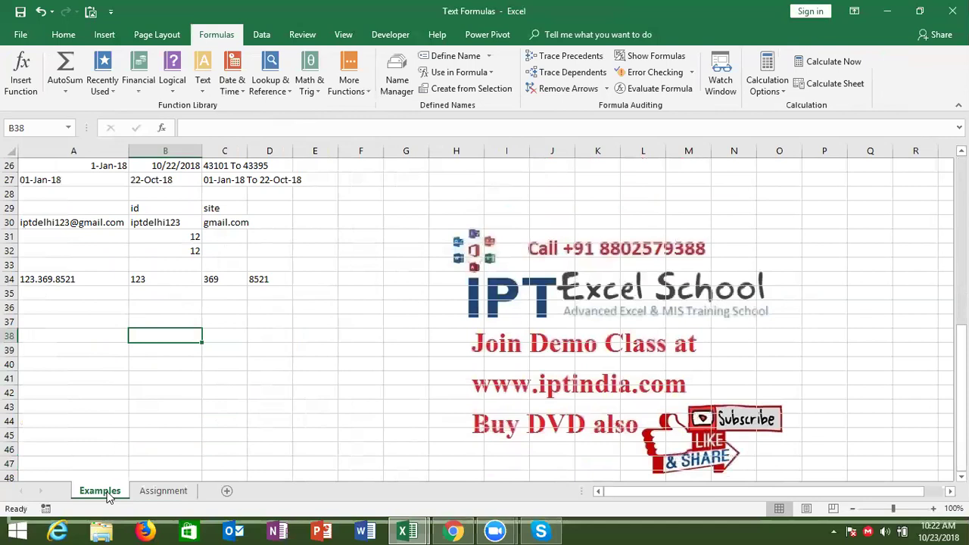
text(1245)
key(Return)
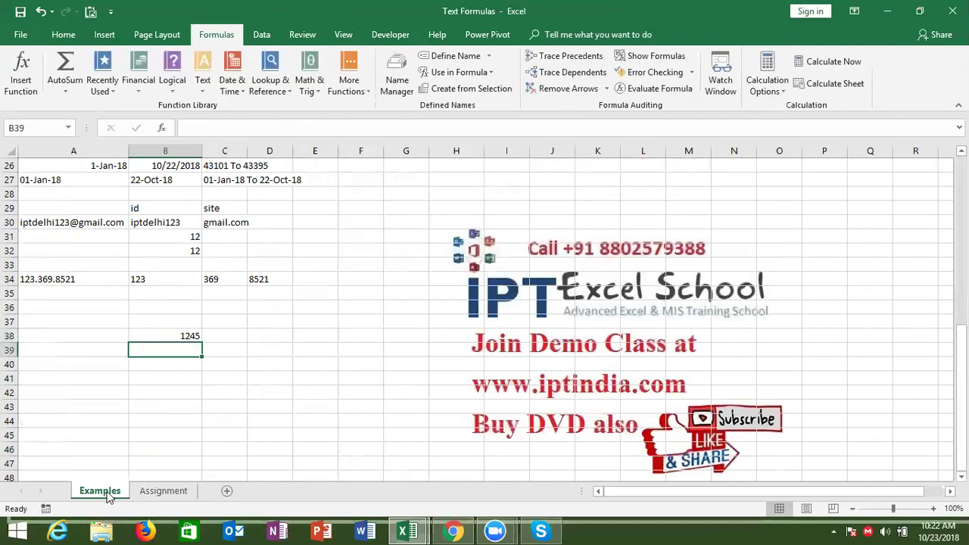
key(Up)
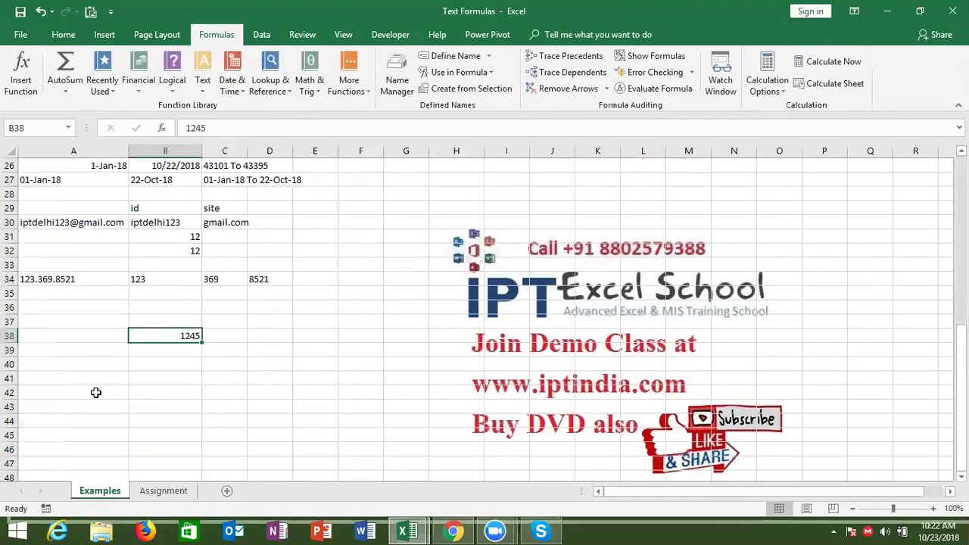
Step: Apply Percent Style to B38, then undo it to restore 1245
click(64, 35)
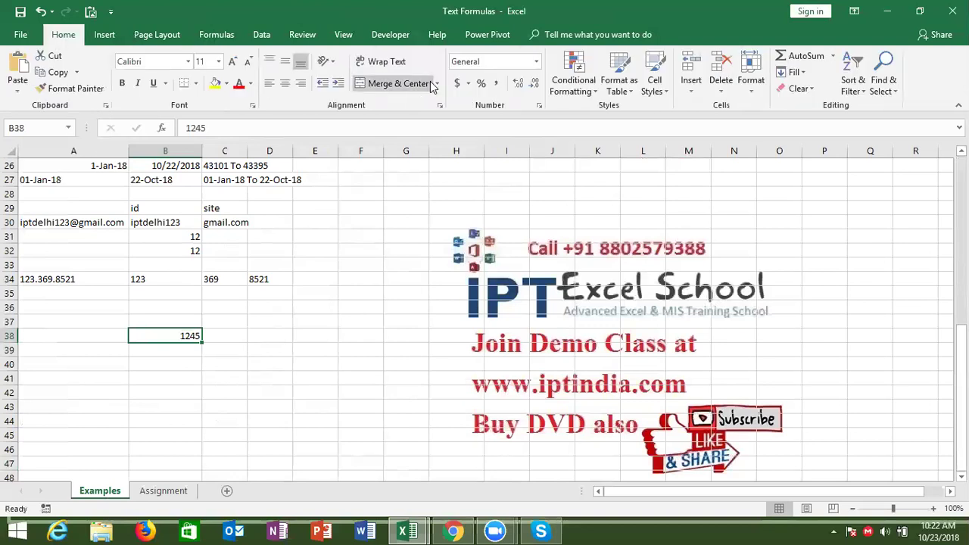
click(481, 83)
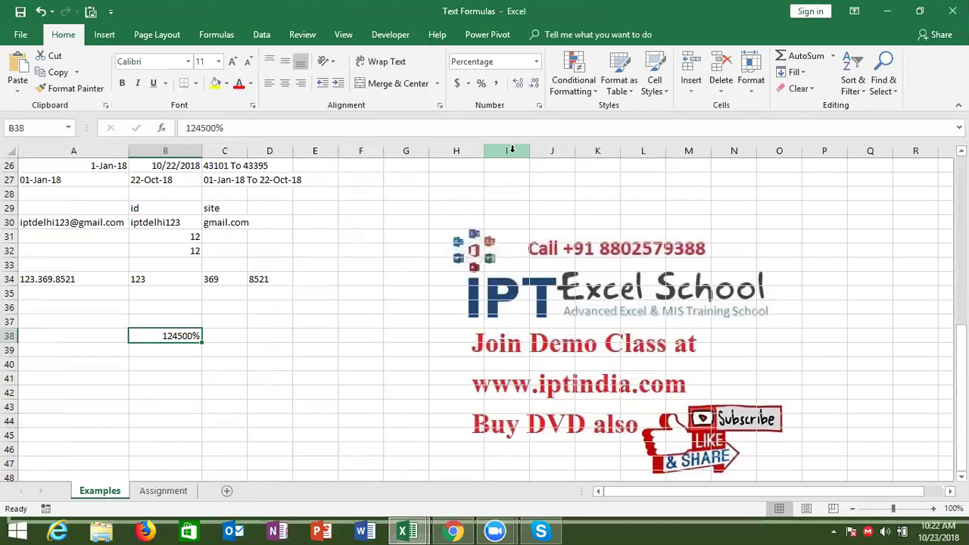
key(ctrl+z)
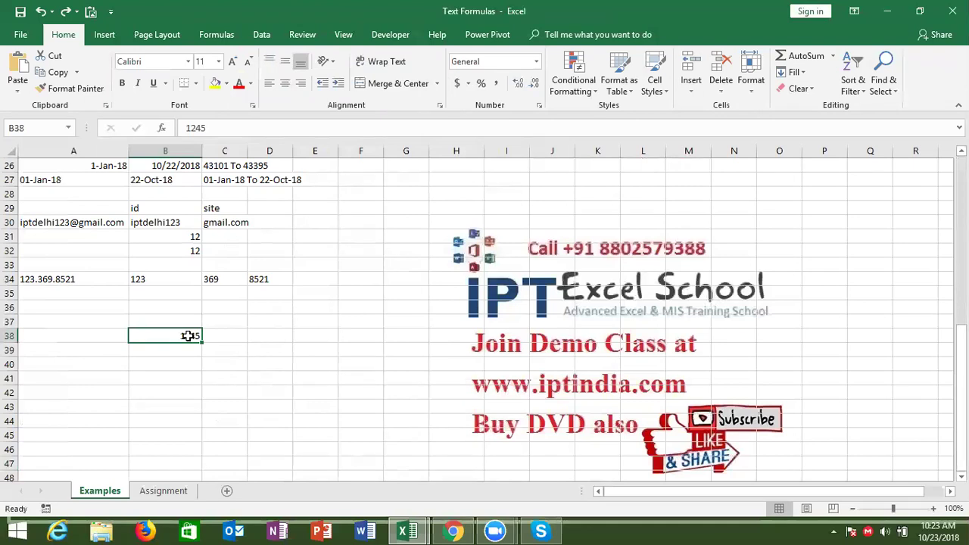
key(Right)
Step: Enter =DOLLAR(B38) in C38 to show $1,245.00, and try Number format buttons on it
text(=dol)
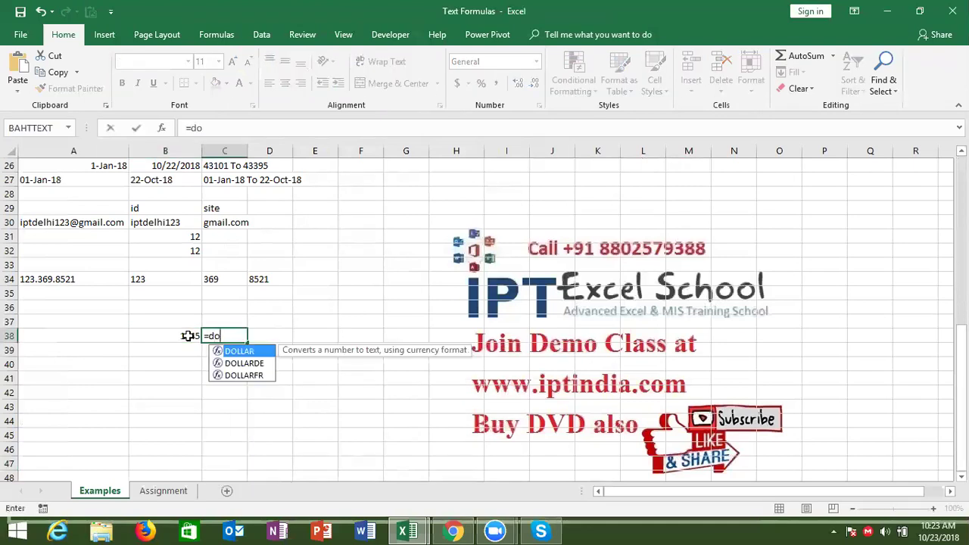
key(Tab)
click(188, 335)
key(Return)
key(Up)
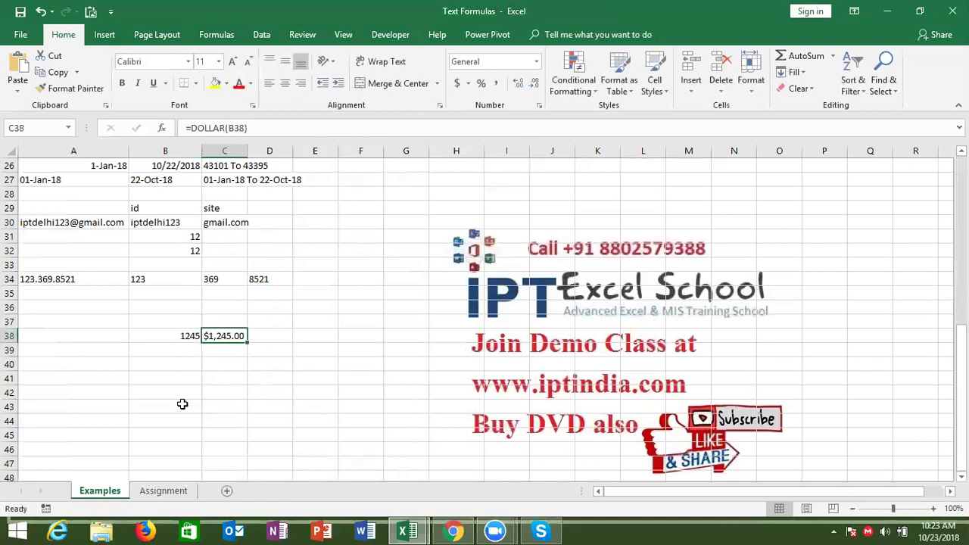
click(474, 86)
click(457, 83)
click(518, 83)
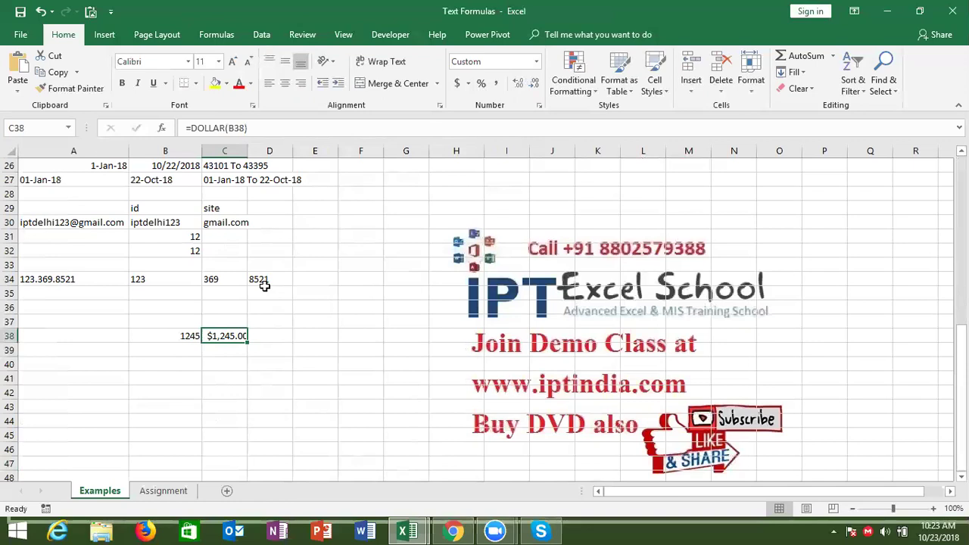
Step: Enter =FIXED(B38) in B39 to show 1,245.00 as text
key(Down)
key(Left)
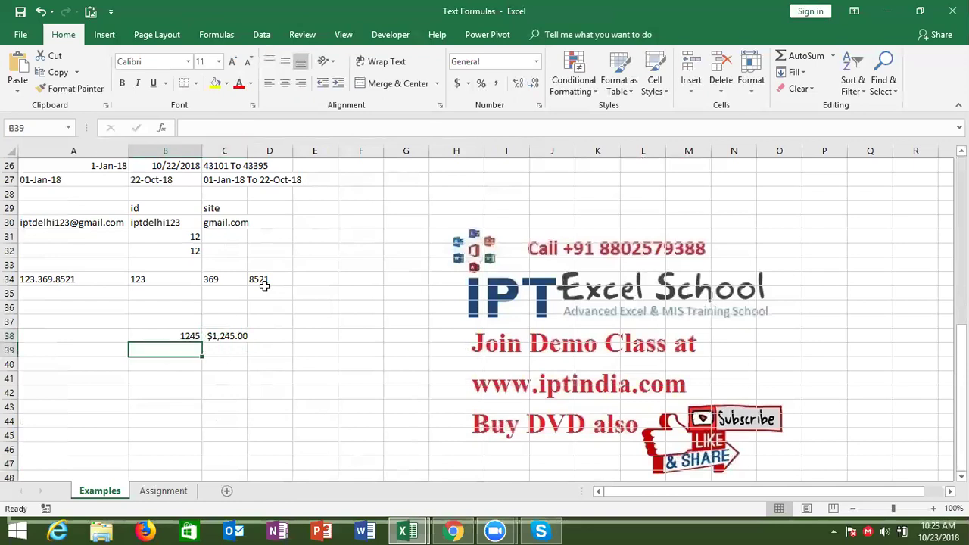
text(=fi)
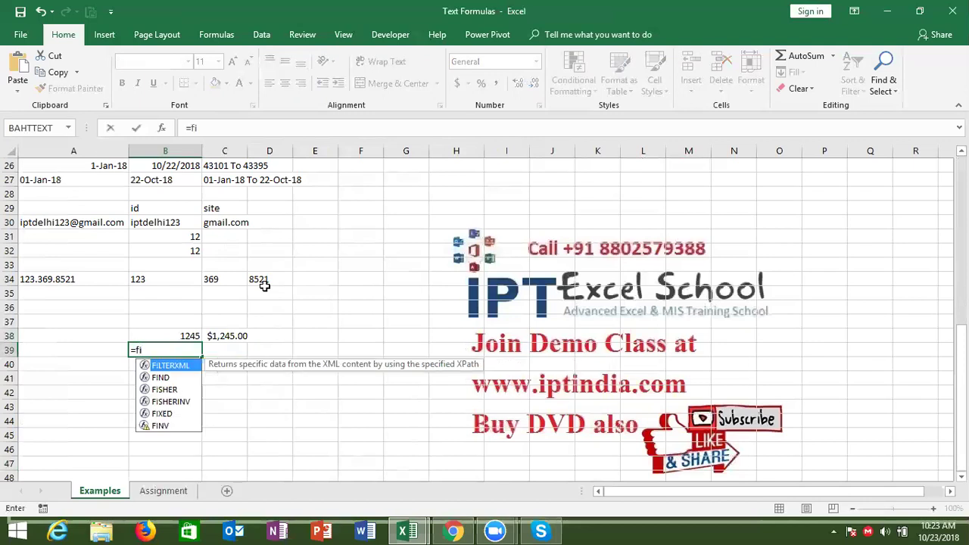
text(x)
key(Tab)
key(Up)
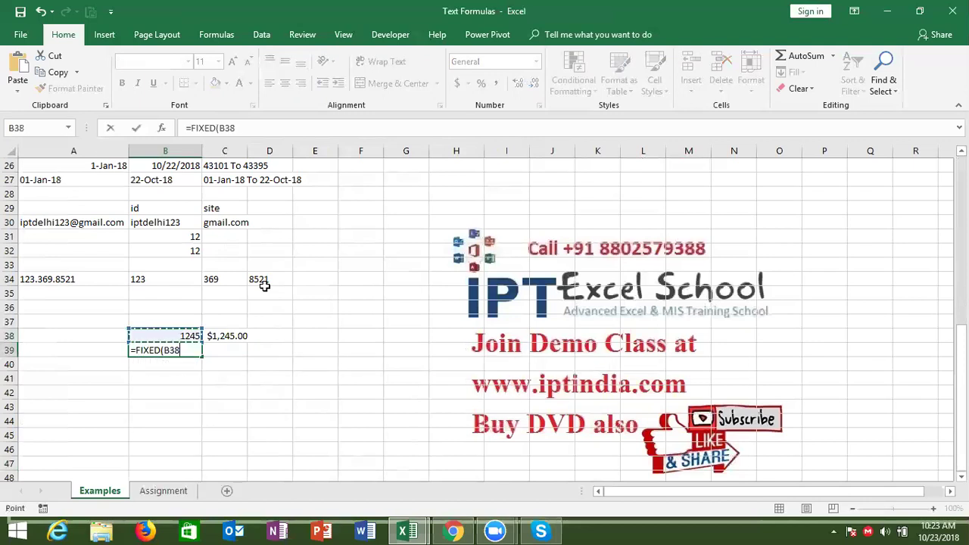
key(Return)
key(Up)
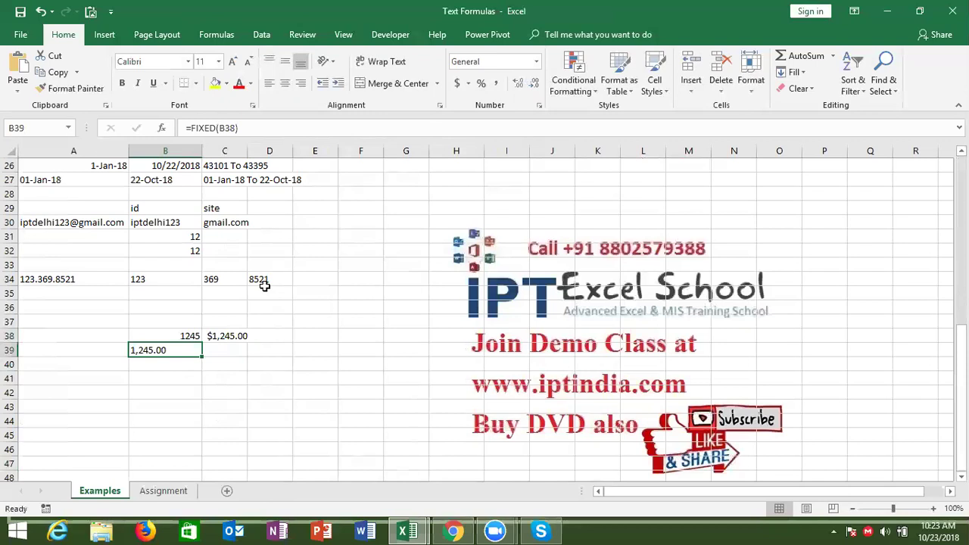
key(Down)
key(Down)
key(Down)
key(Left)
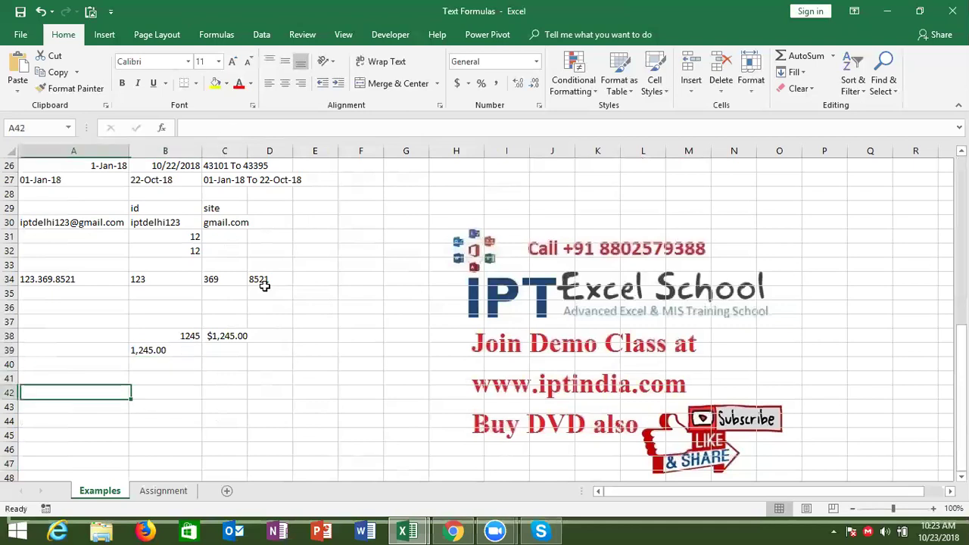
Step: Type ram in A42 and Ram in B42, and compare them with =A42=B42 in C42
key(Right)
key(Left)
text(ram)
key(Tab)
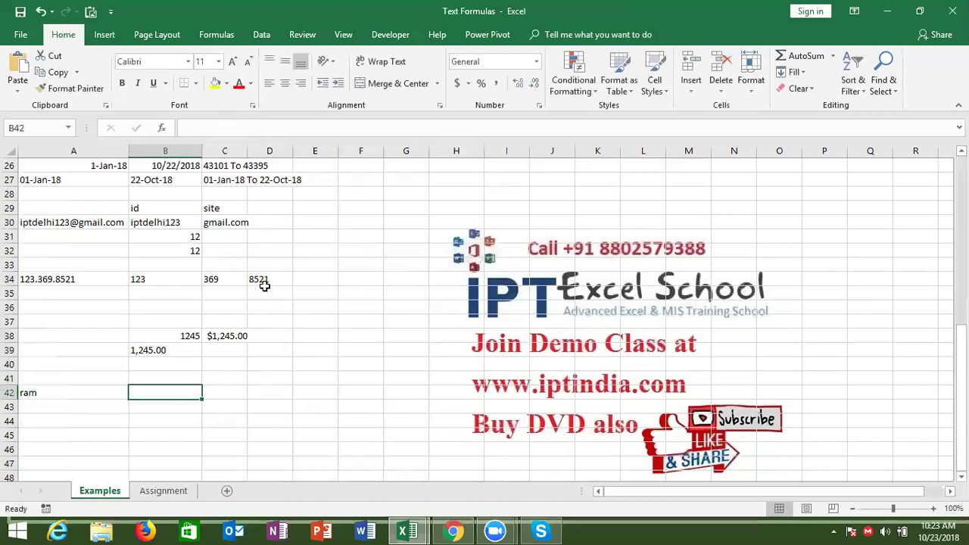
text(Ram)
key(Tab)
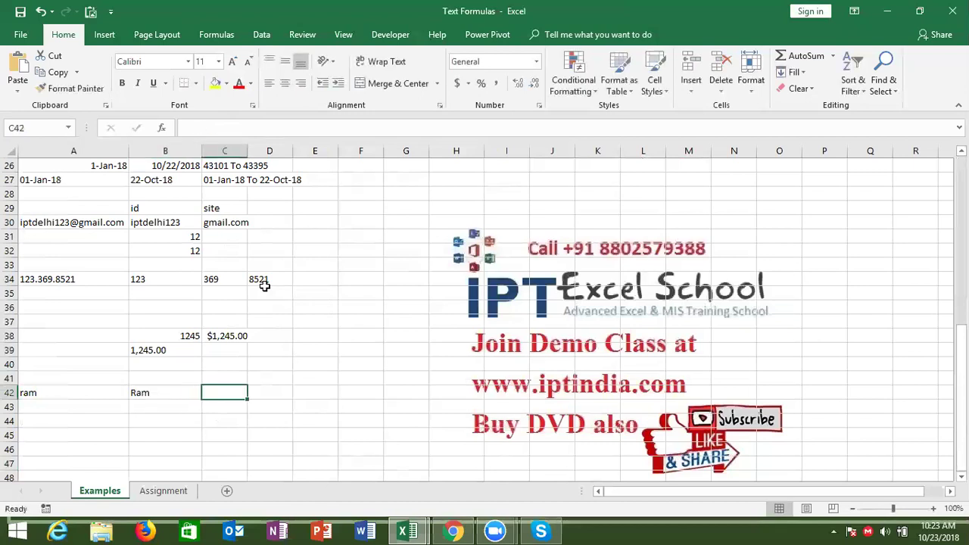
text(=)
key(Left)
key(Left)
text(=)
key(Left)
key(Return)
key(Up)
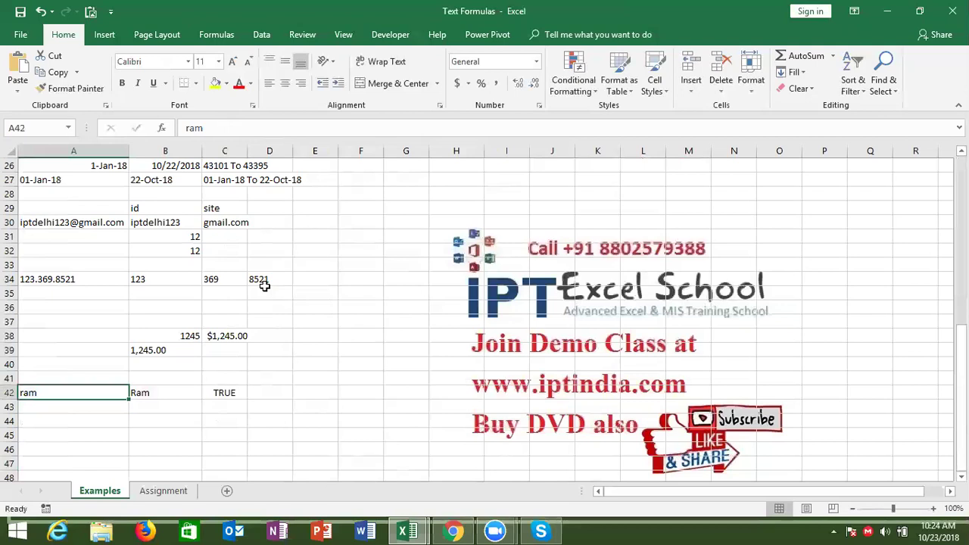
Step: Replace C42's comparison with the case-sensitive =EXACT(A42,B42)
key(Right)
key(Right)
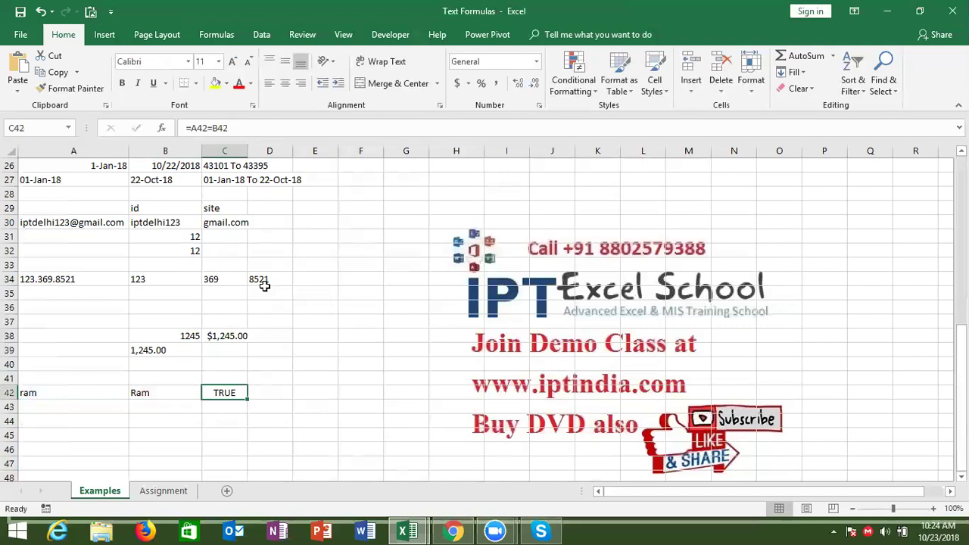
key(Delete)
text(=ex)
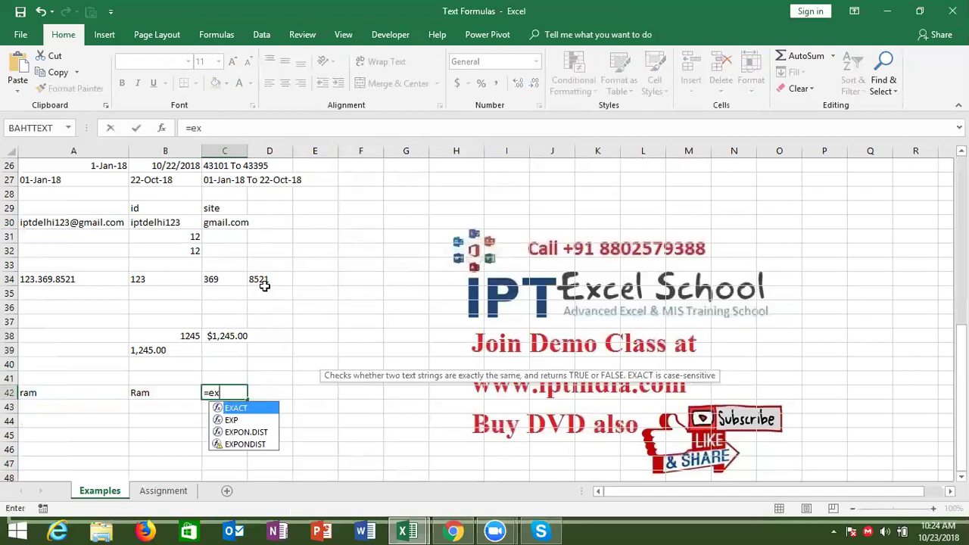
key(Tab)
key(Left)
key(Left)
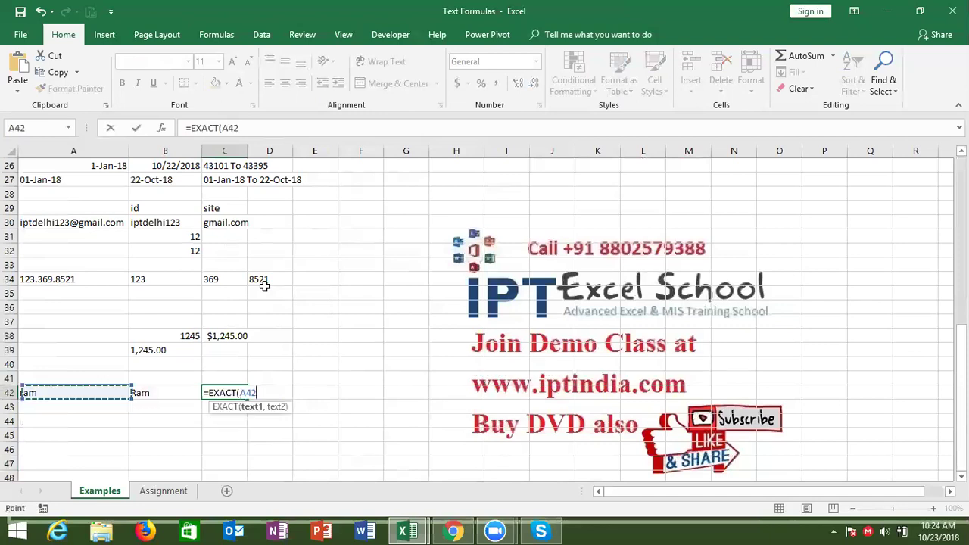
text(,)
key(Left)
key(Return)
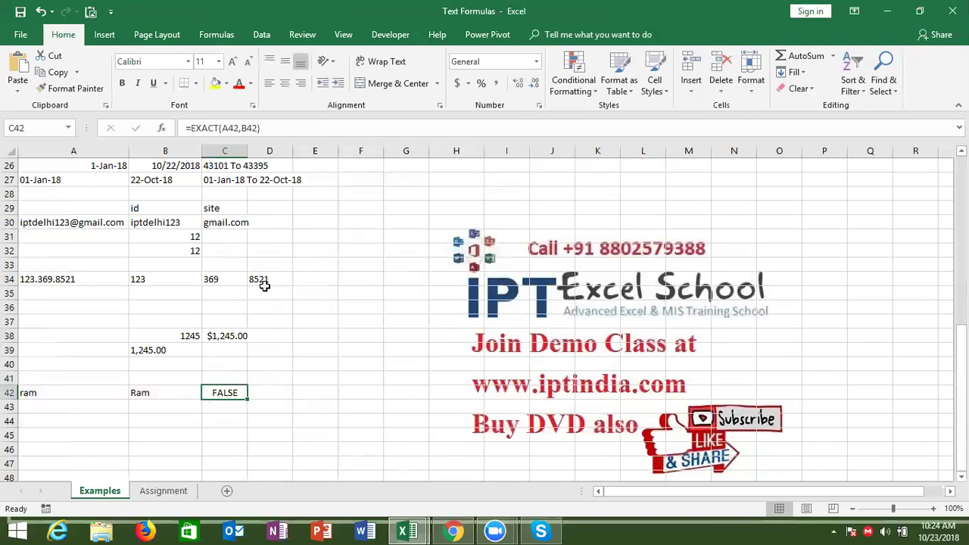
Step: Change A42 to Ram so the EXACT result in C42 becomes TRUE
key(Left)
key(Left)
key(Up)
text(r)
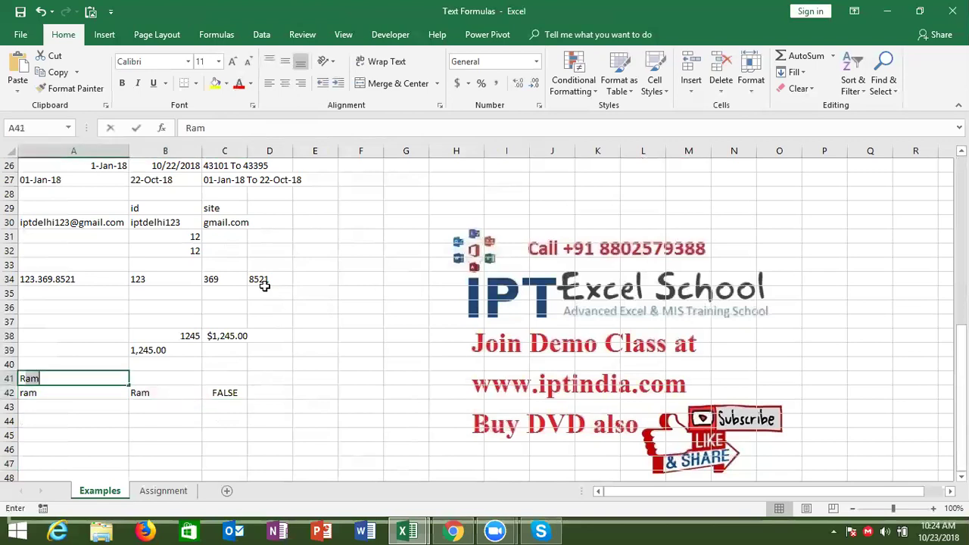
key(Escape)
key(Down)
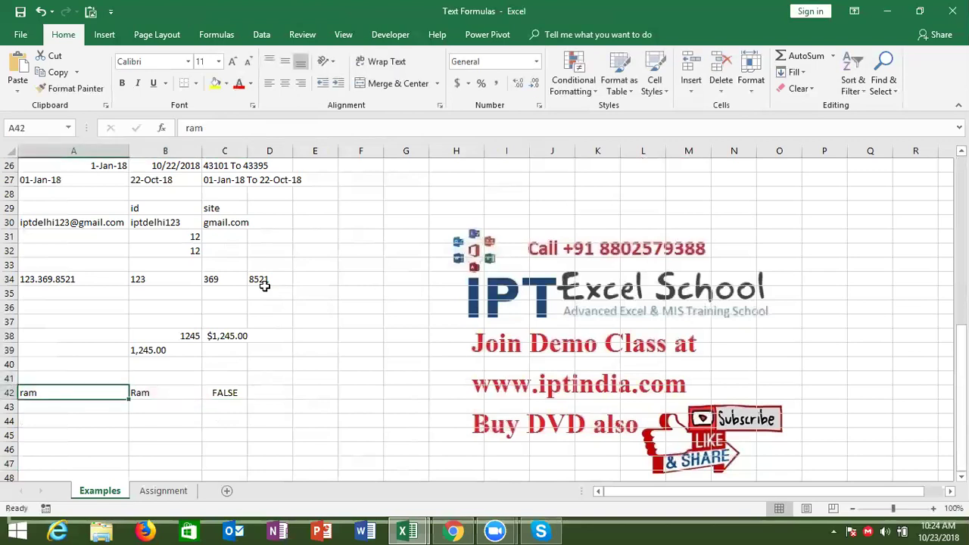
text(Ram)
key(ctrl+Return)
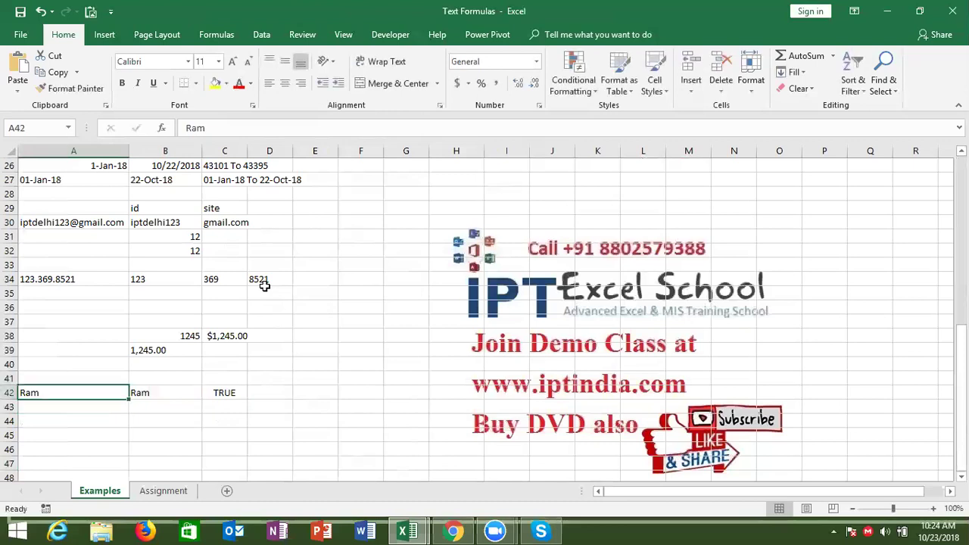
key(Right)
key(Right)
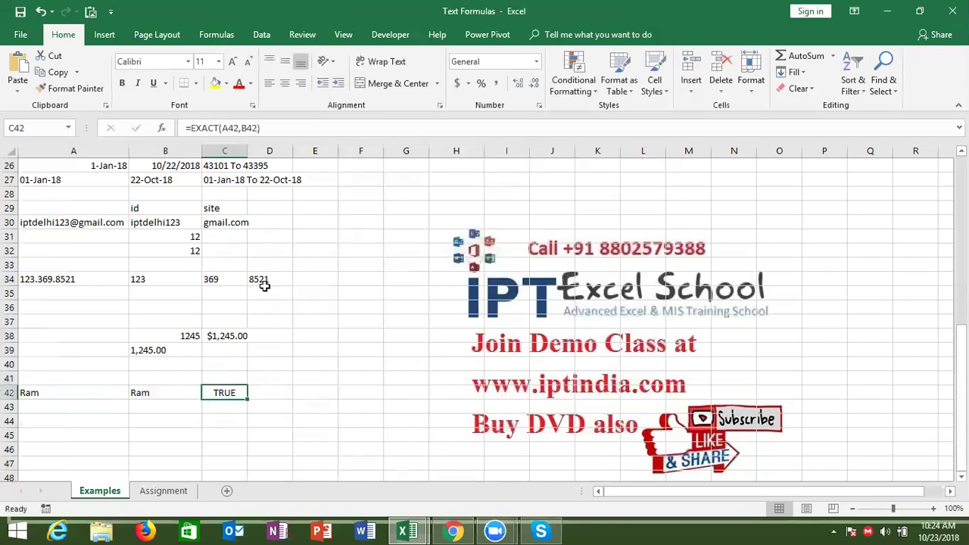
Step: Browse the Formulas Text function list down past T to VALUE, then close it
click(214, 34)
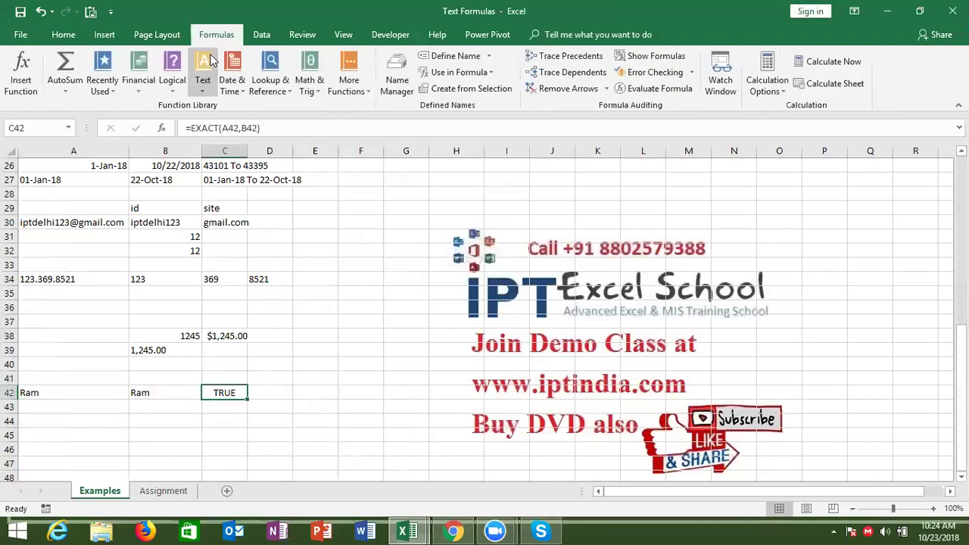
click(211, 87)
key(Down)
key(Down)
key(Down)
key(Down)
key(Down)
key(Down)
key(Down)
key(Down)
key(Down)
key(Down)
key(Down)
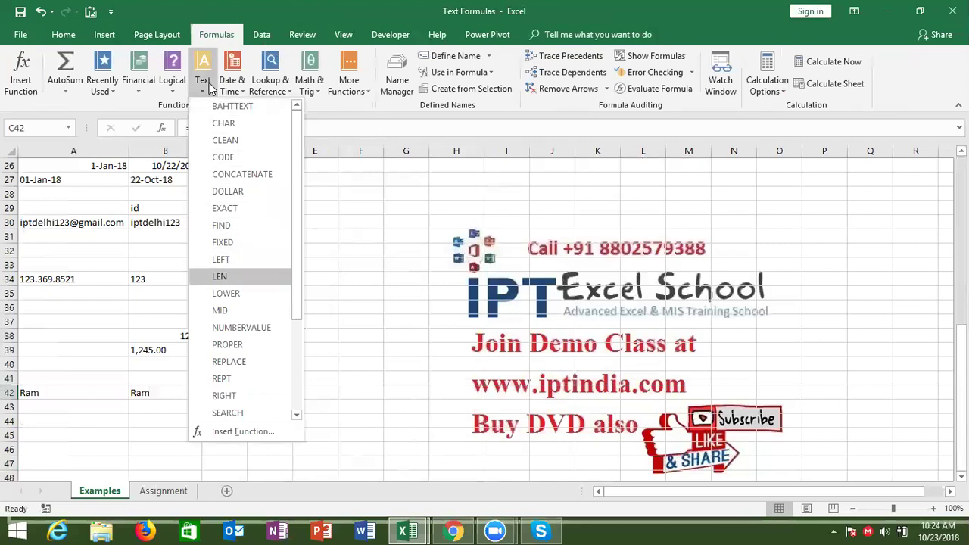
key(Down)
key(Down)
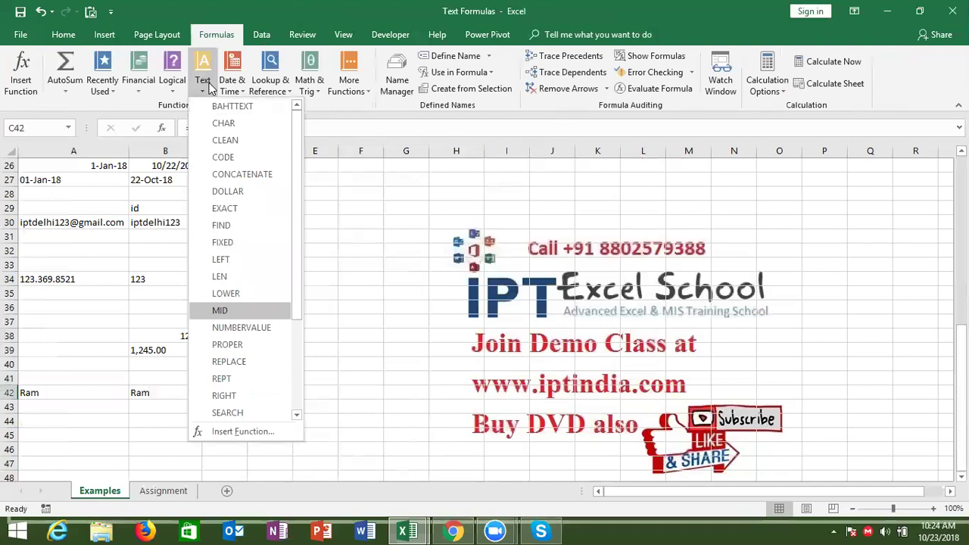
key(Down)
key(Down)
key(Down)
key(Down)
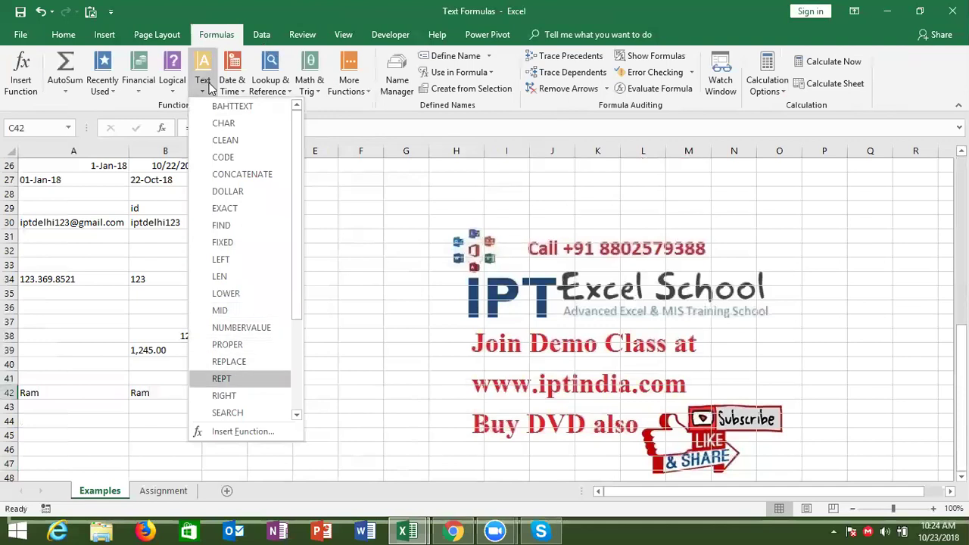
key(Down)
key(Down)
key(Down)
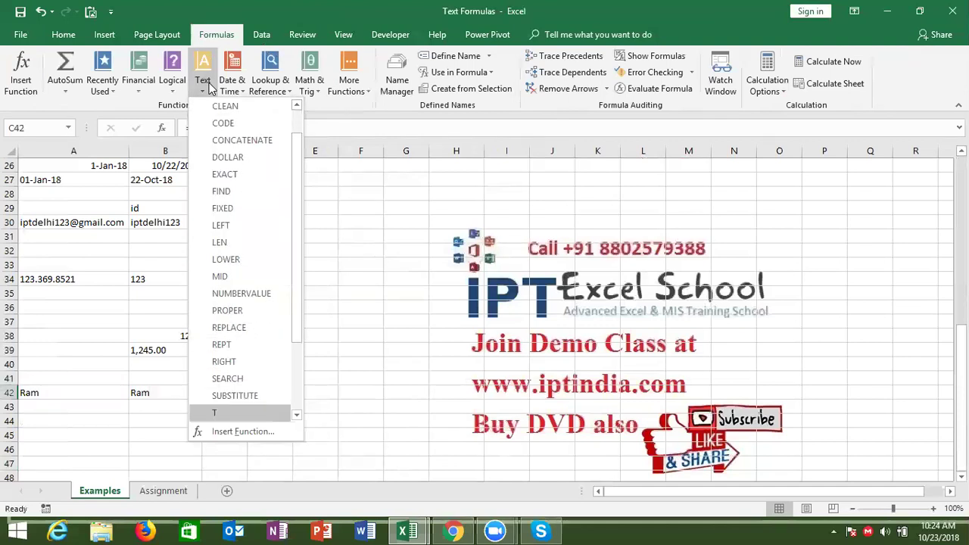
key(Up)
key(Up)
key(Up)
key(Down)
key(Down)
key(Down)
key(Down)
key(Down)
key(Down)
key(Down)
key(Down)
key(Down)
key(Down)
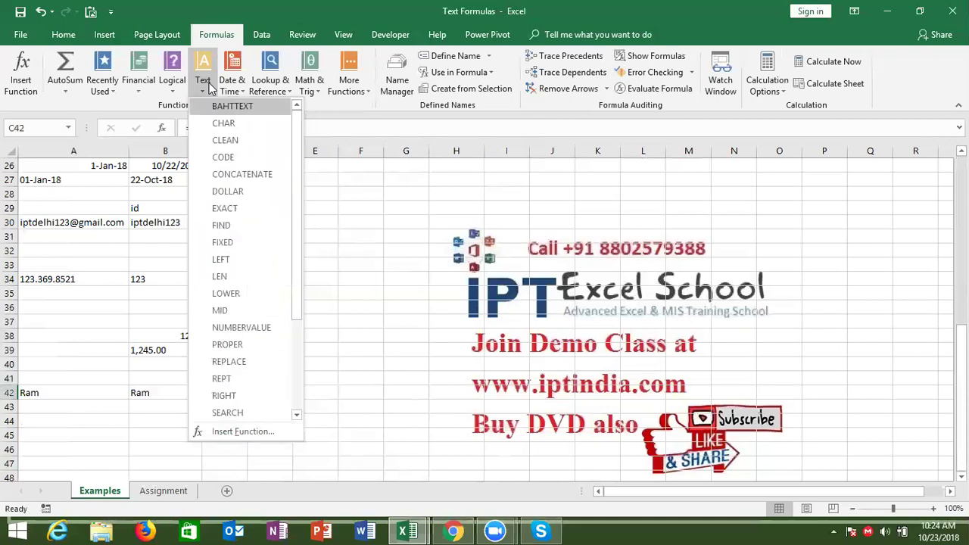
key(Up)
key(Up)
key(Down)
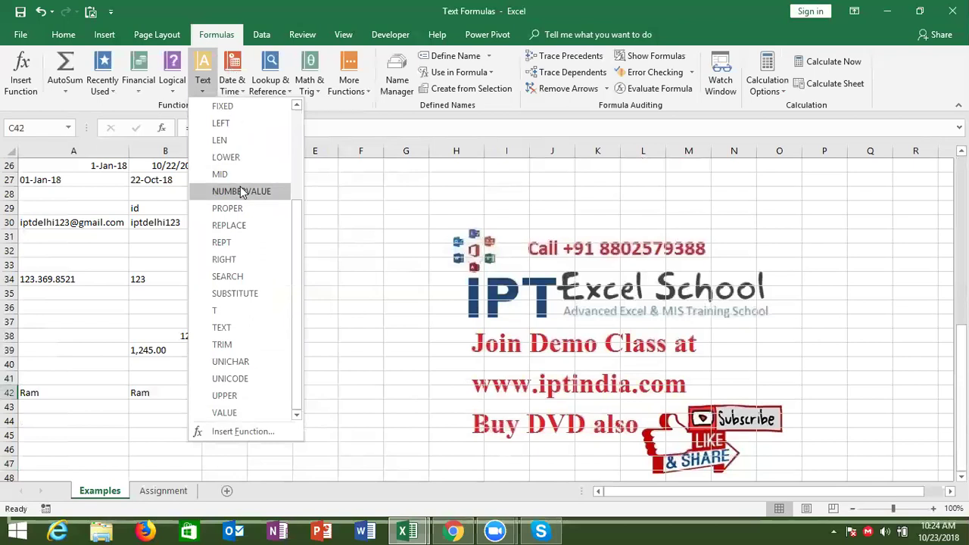
click(353, 295)
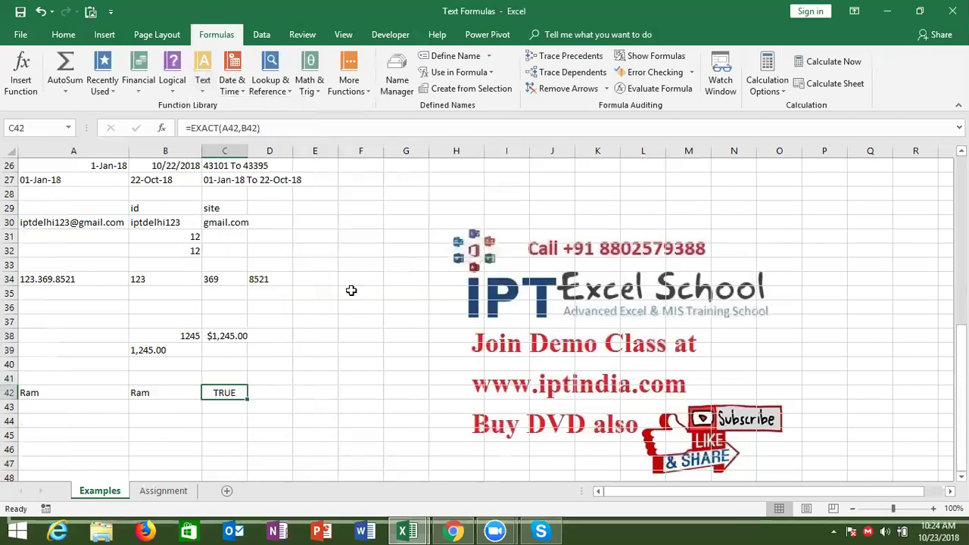
click(353, 235)
Step: Enter '21314 as text in F31, try Convert to Number, then undo it
text(')
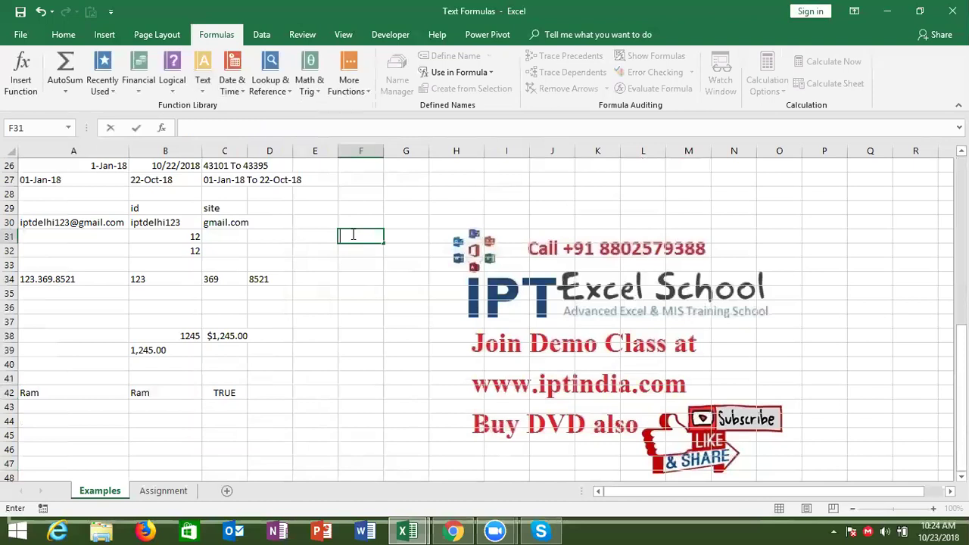
text(21314)
key(Return)
click(354, 234)
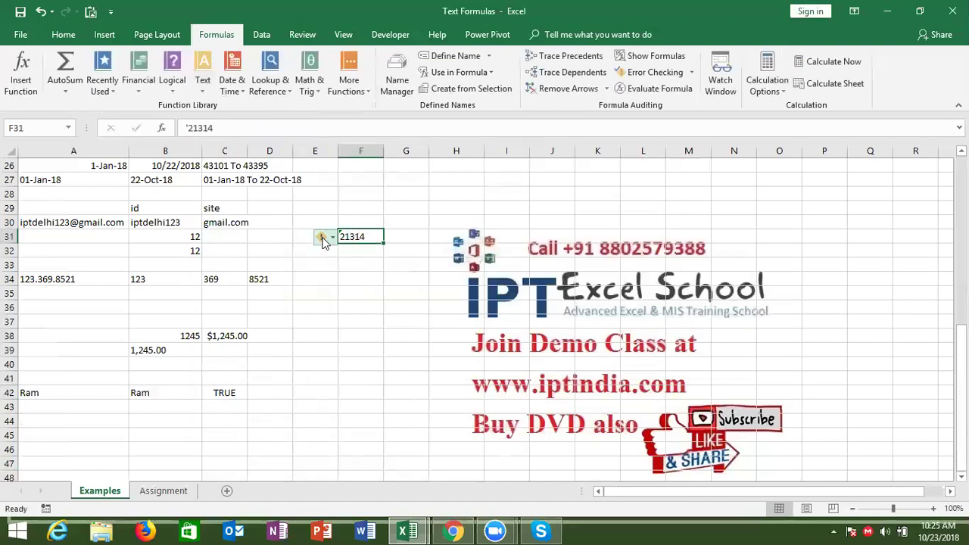
click(321, 236)
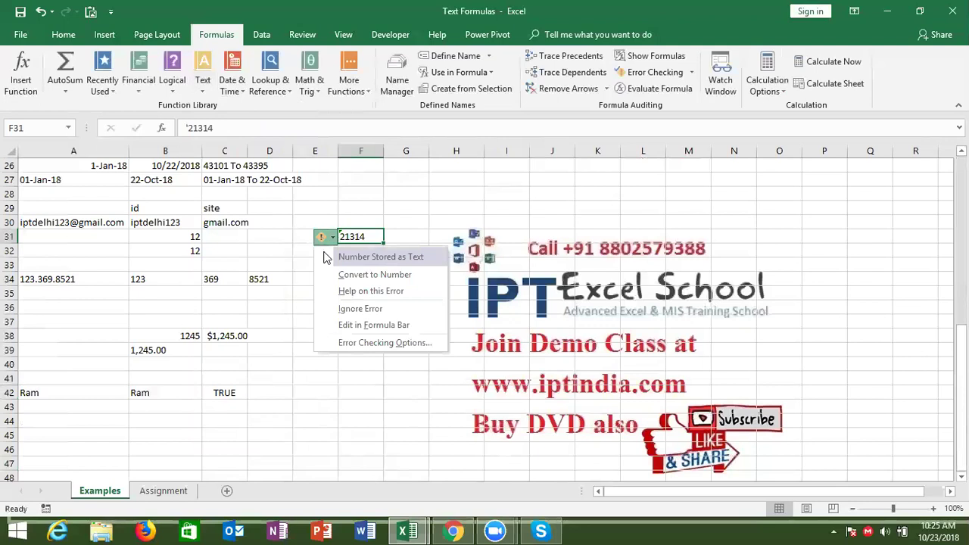
click(360, 276)
key(ctrl+z)
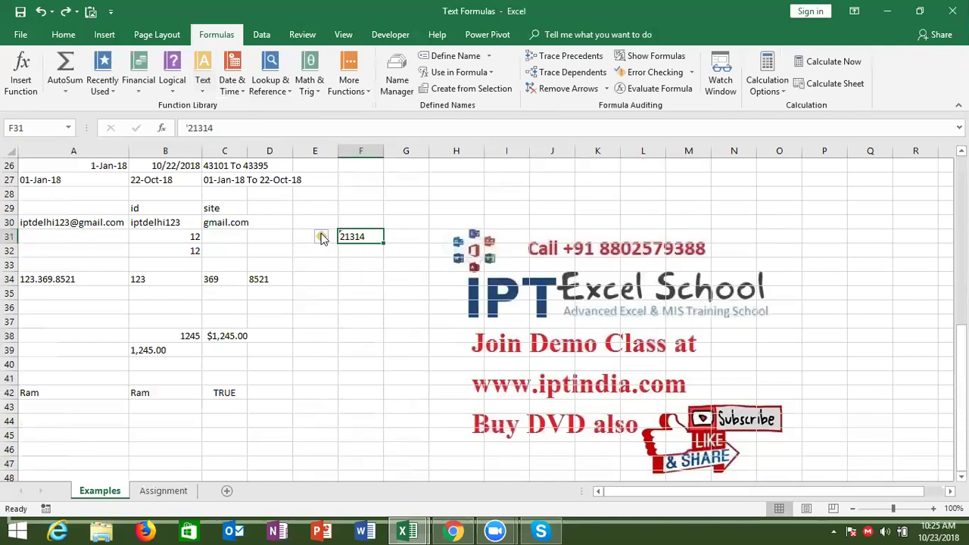
Step: Choose Ignore Error on F31's number-stored-as-text warning
click(322, 238)
click(368, 309)
click(371, 265)
click(362, 232)
click(407, 237)
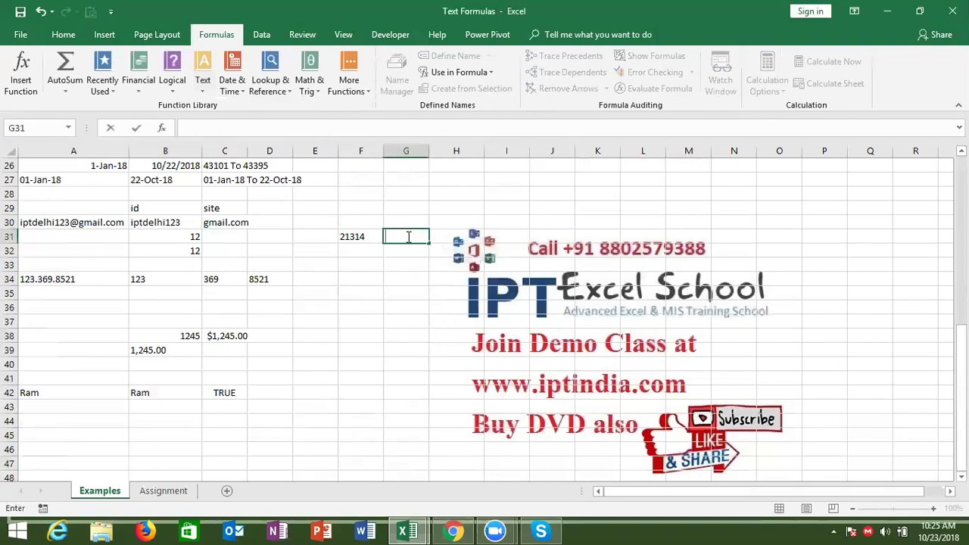
Step: Enter =VALUE(F31) in G31, correcting the autocompleted VLOOKUP name
text(=)
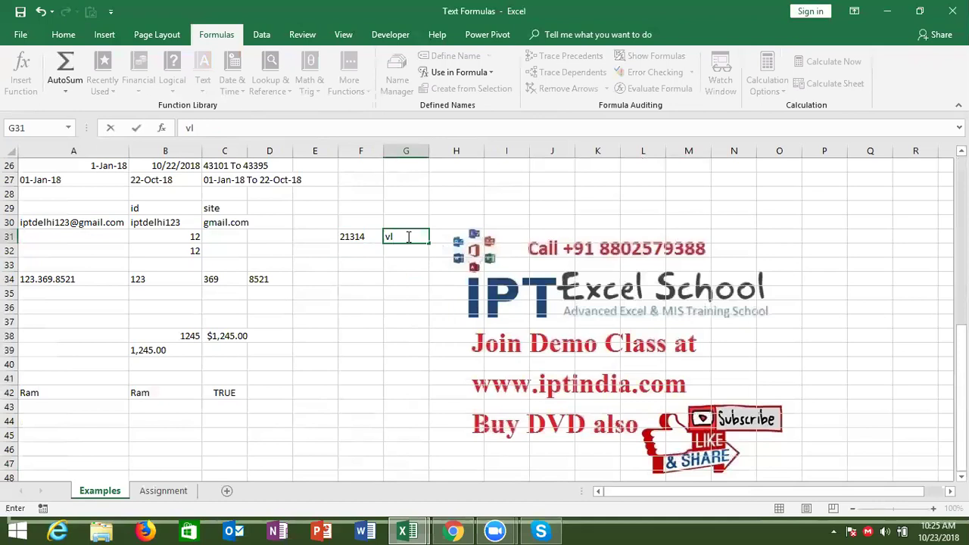
text(vl)
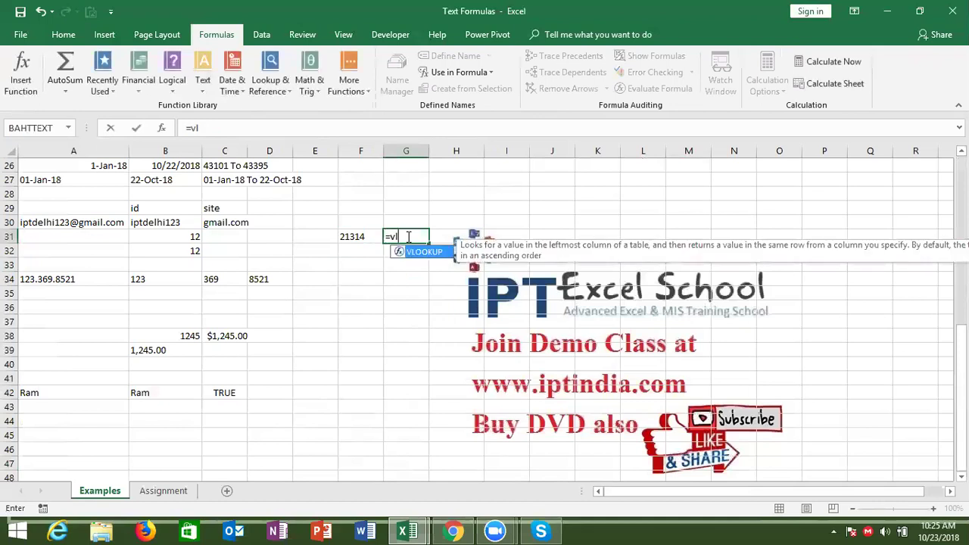
key(Tab)
key(BackSpace)
key(BackSpace)
key(BackSpace)
key(BackSpace)
key(BackSpace)
key(BackSpace)
key(BackSpace)
text(a)
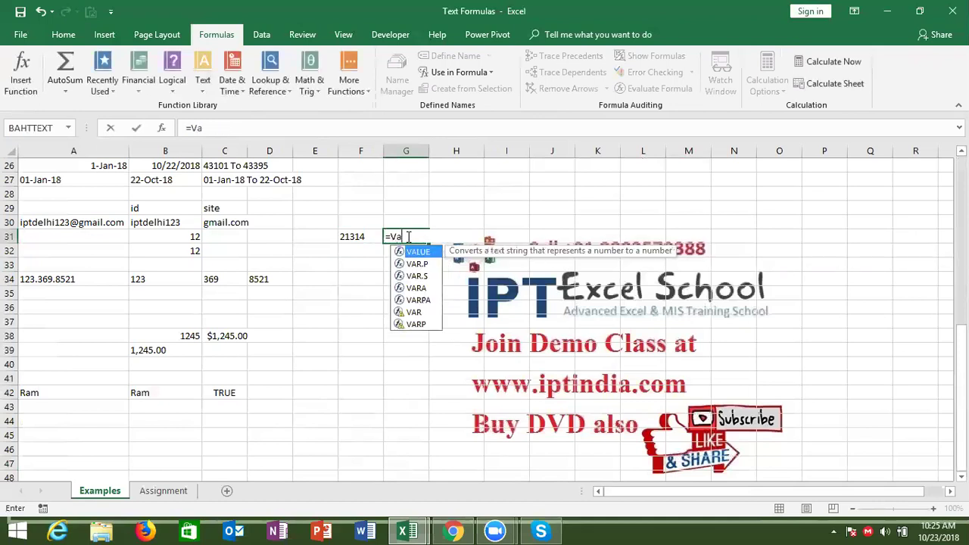
key(Tab)
key(Left)
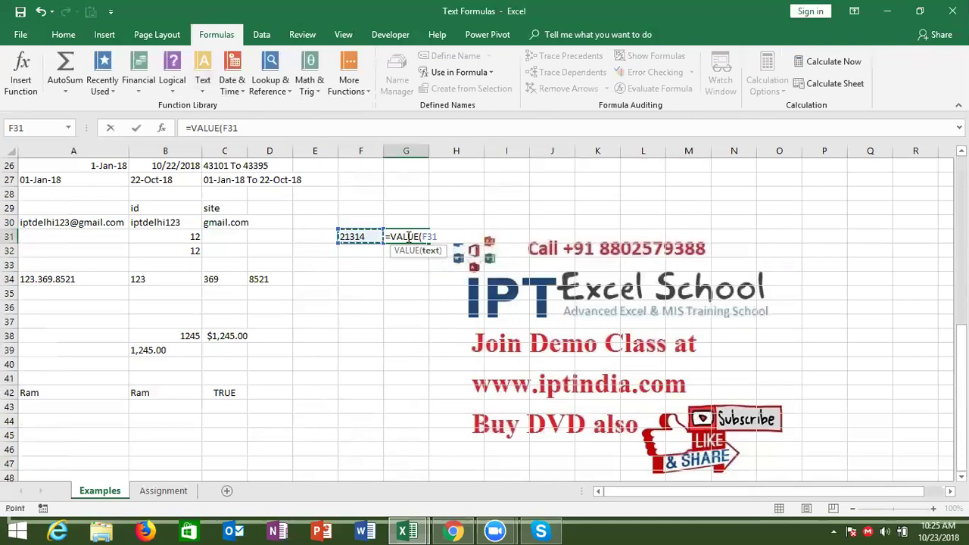
key(Return)
click(409, 237)
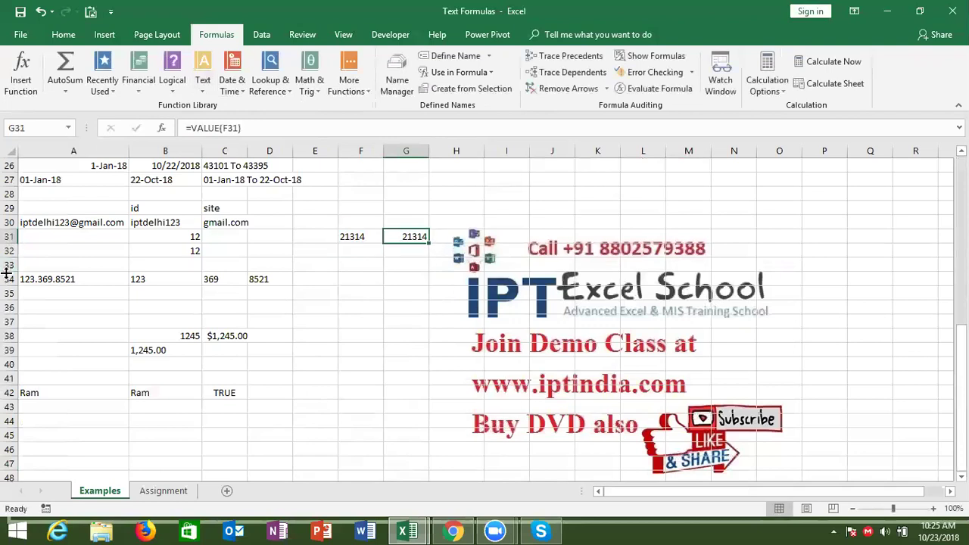
Step: Enter =NUMBERVALUE(F31) in G32 to convert the text to 21314
key(Down)
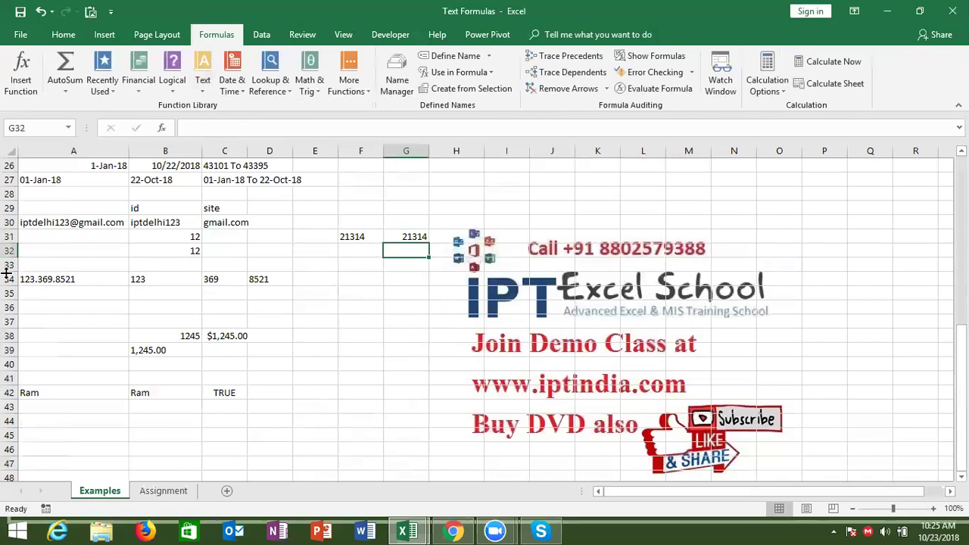
text(=nu)
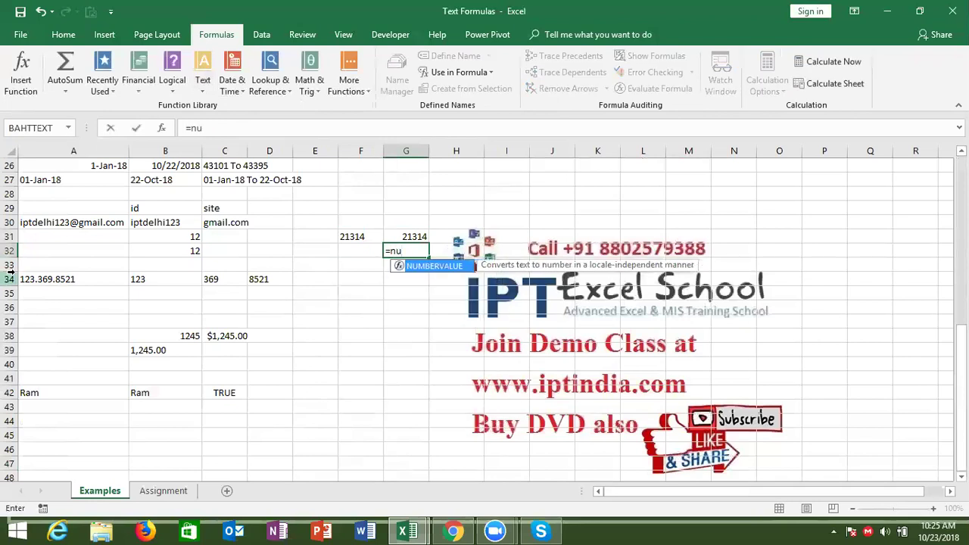
key(Tab)
key(Up)
key(Left)
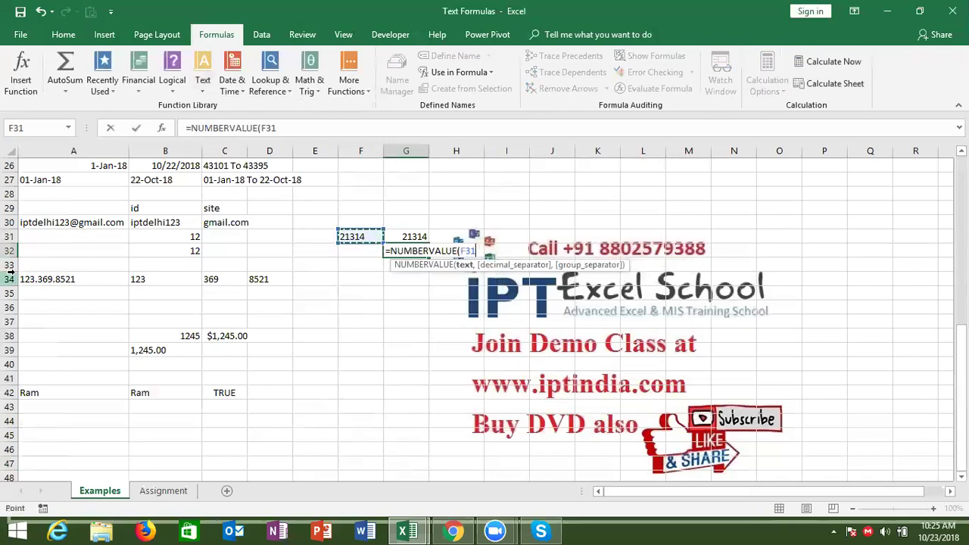
key(Return)
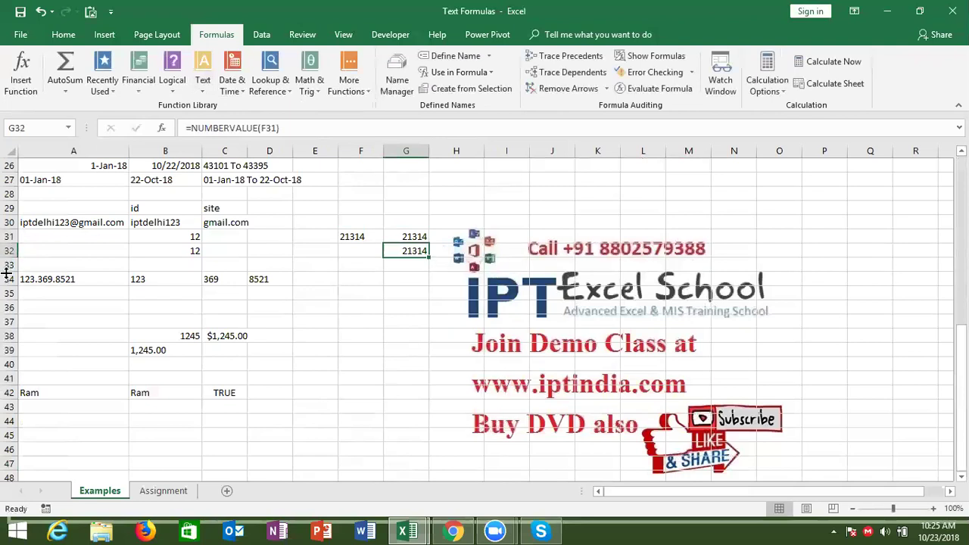
Step: Try =UNICHAR(F31) in G33, then delete it
key(Down)
text(=uni)
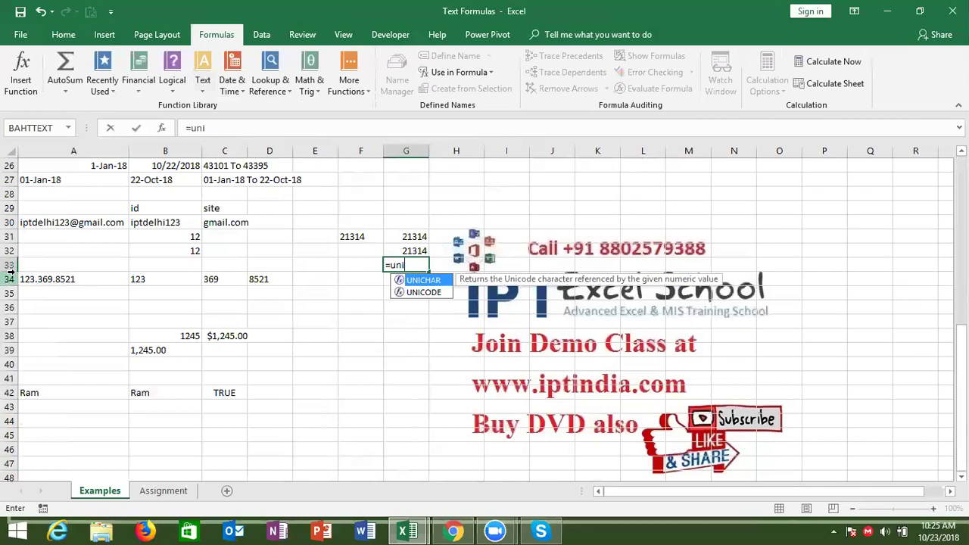
key(Tab)
key(Left)
key(Left)
key(Up)
key(Up)
key(Right)
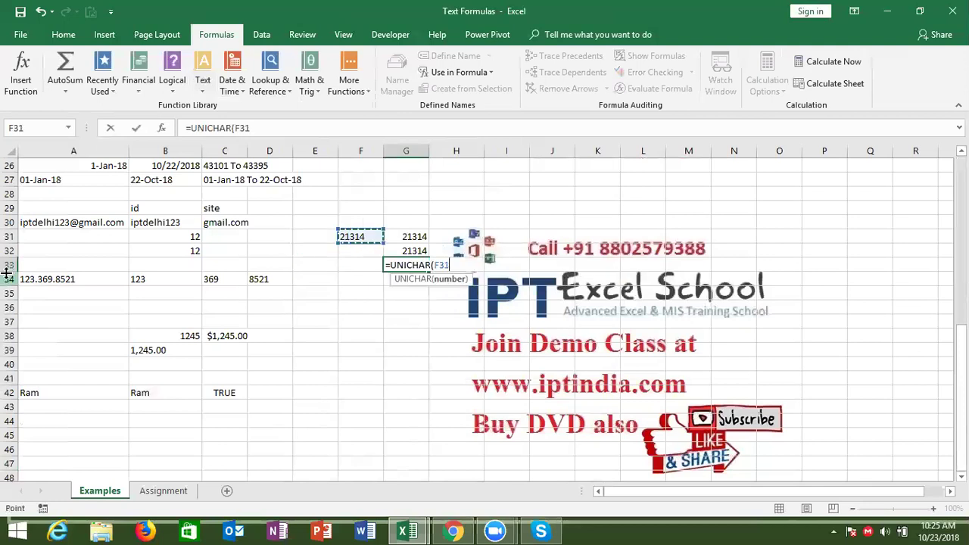
key(Return)
key(Up)
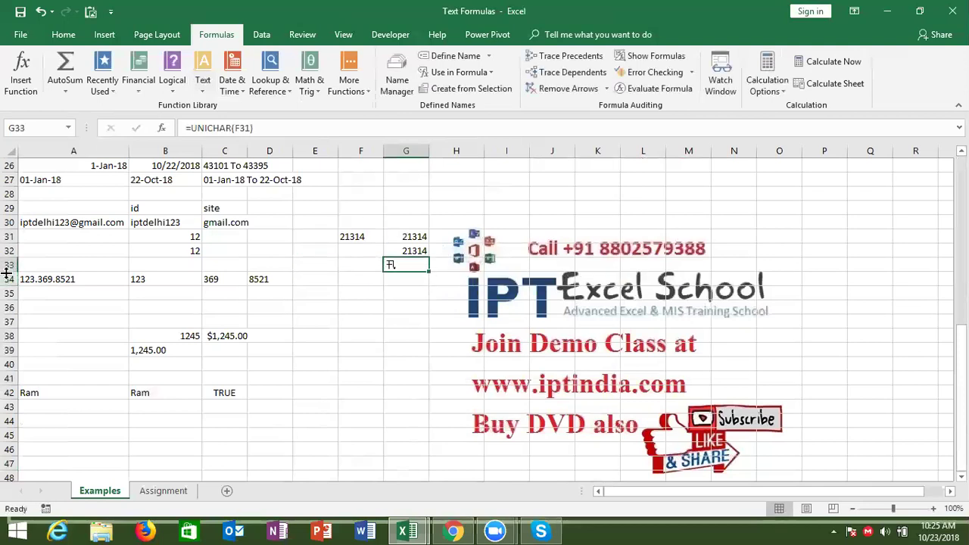
key(Delete)
key(Down)
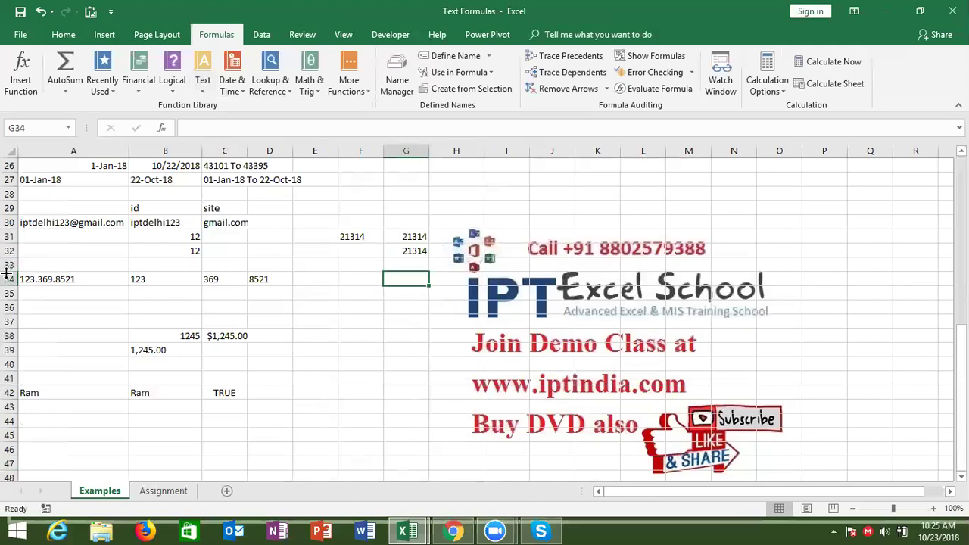
key(Down)
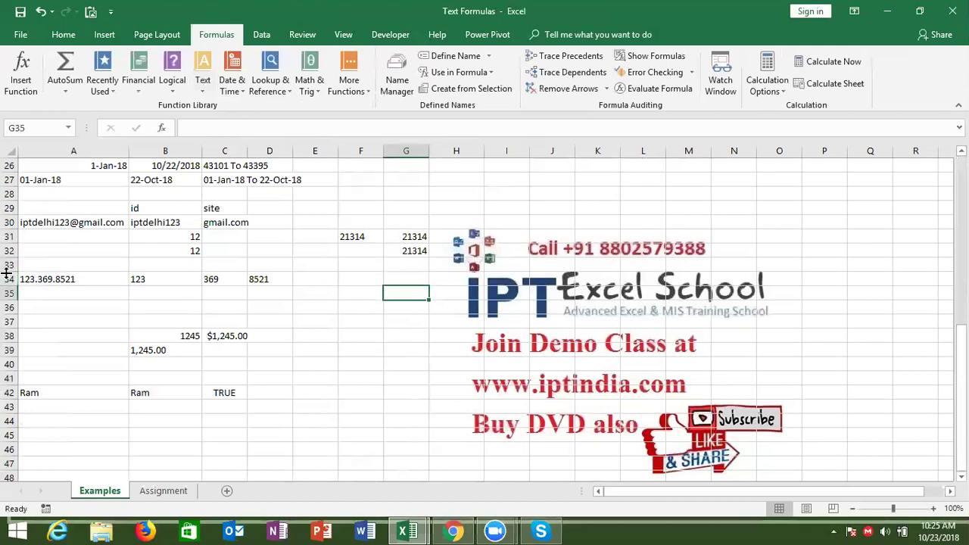
Step: Scroll through the Text function list again, then insert a new blank Sheet1
scroll(202, 84, up, 1)
click(197, 83)
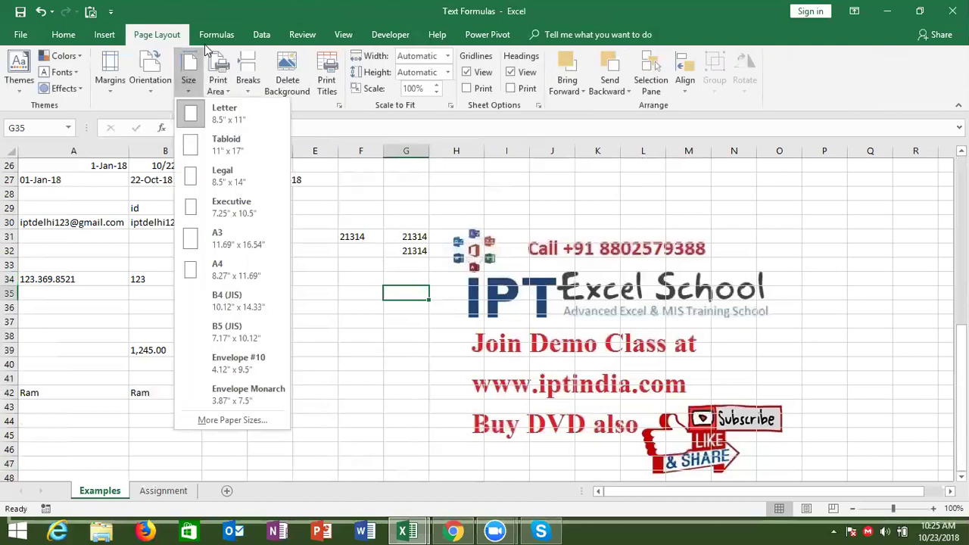
click(216, 35)
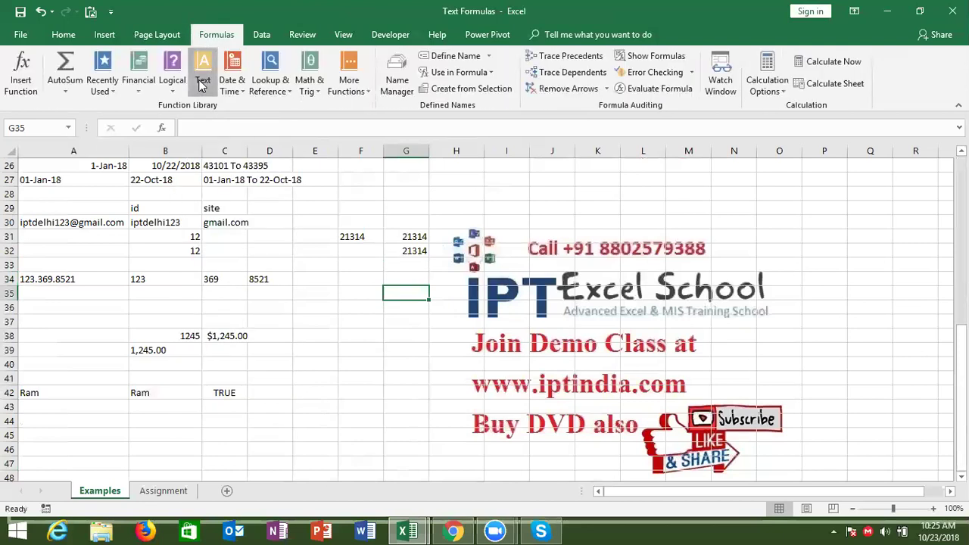
click(201, 84)
scroll(297, 218, down, 1)
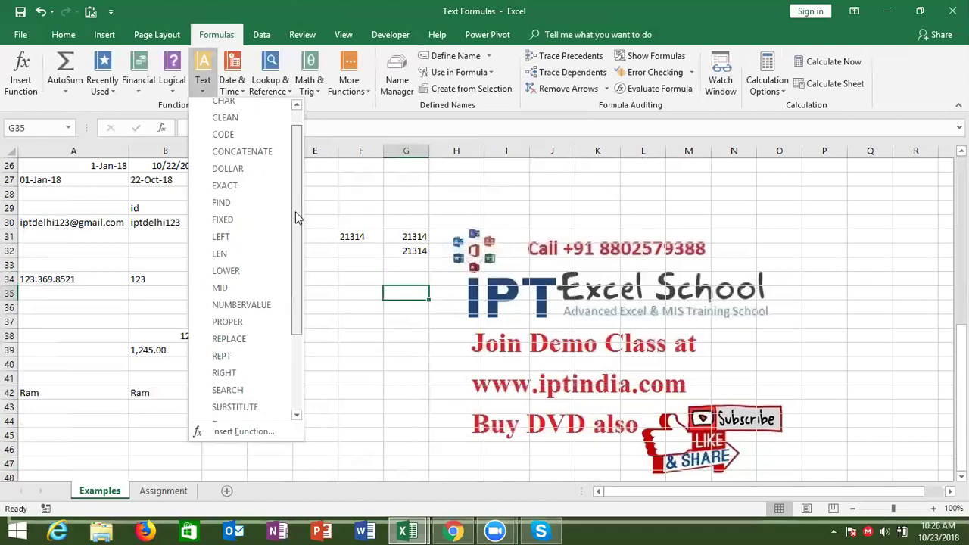
drag(296, 219, 297, 290)
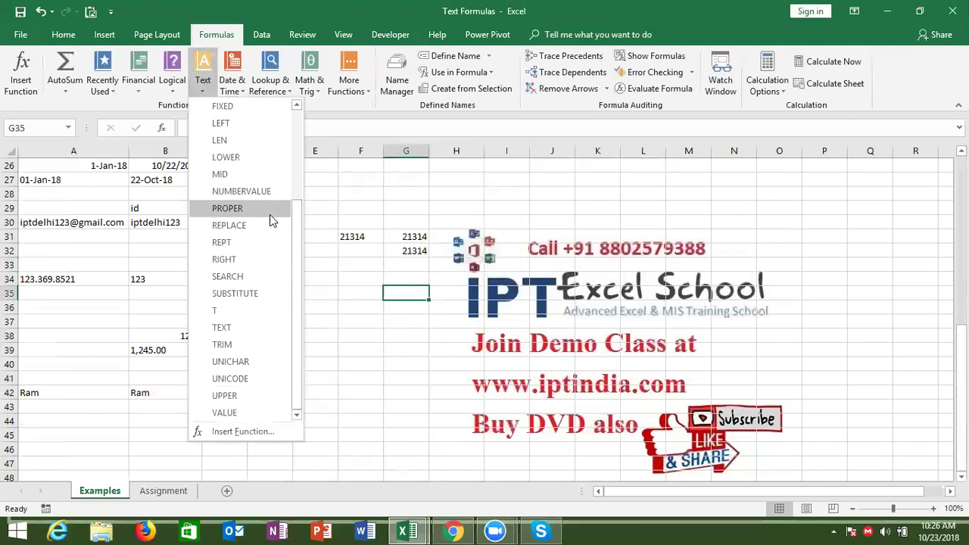
mouse_move(222, 242)
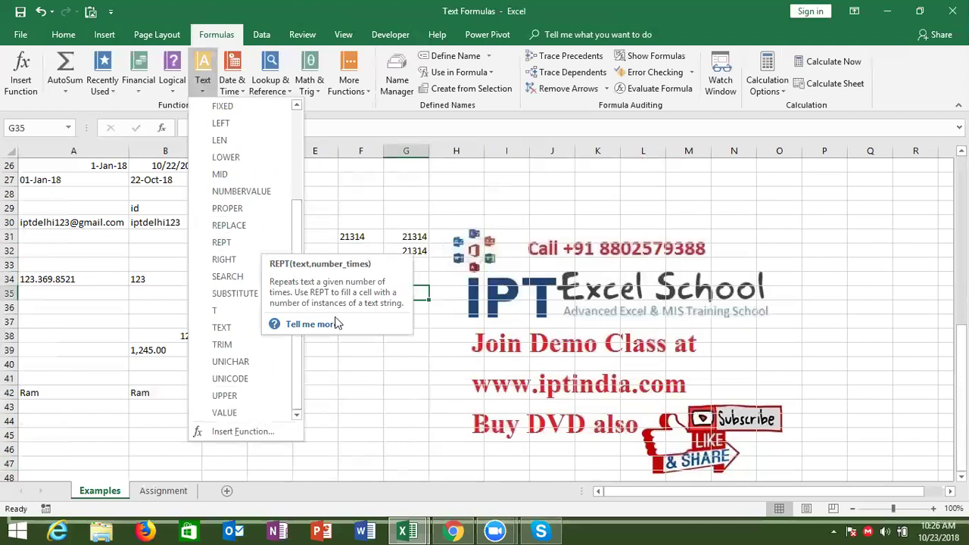
click(366, 381)
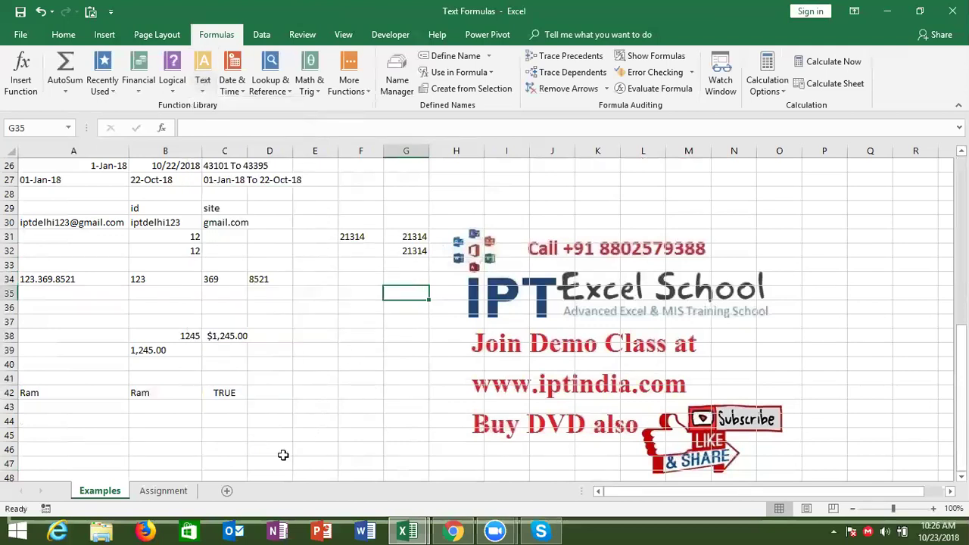
click(233, 492)
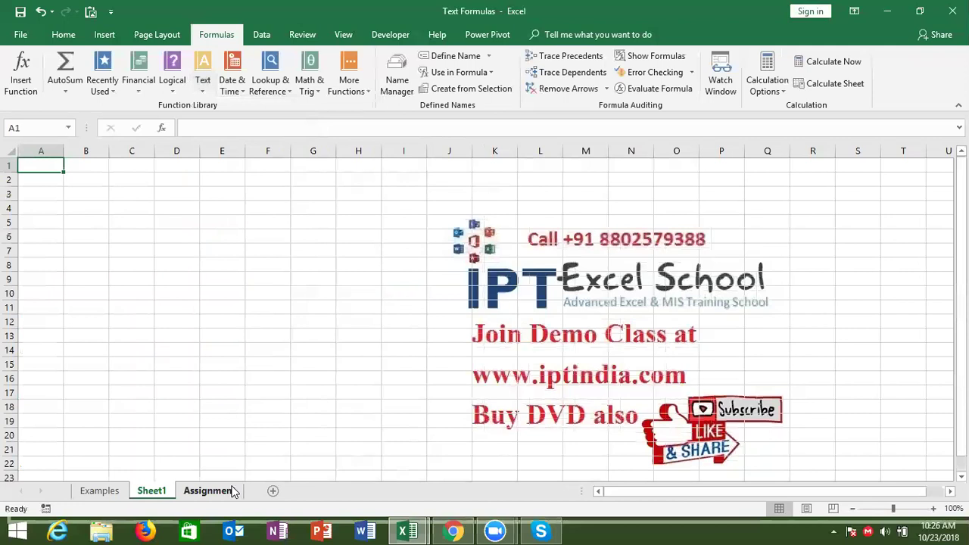
Step: Enter A in A3 and =REPT(A3,5) in B3 to produce AAAAA
key(Down)
key(Down)
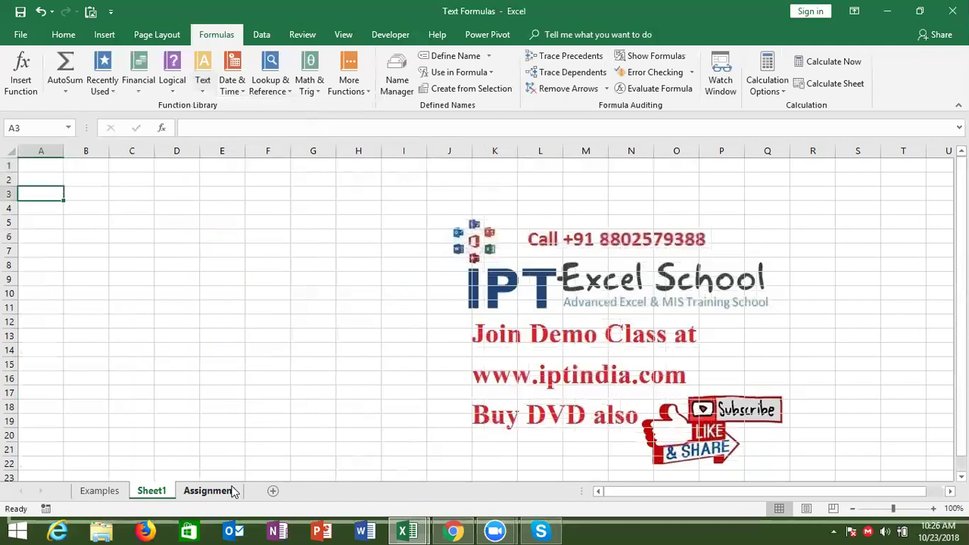
text(A)
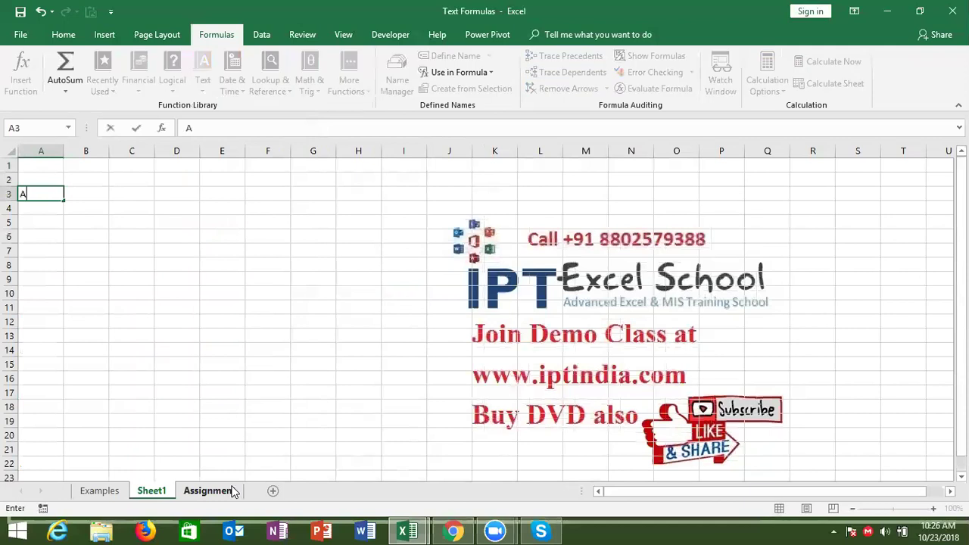
key(Tab)
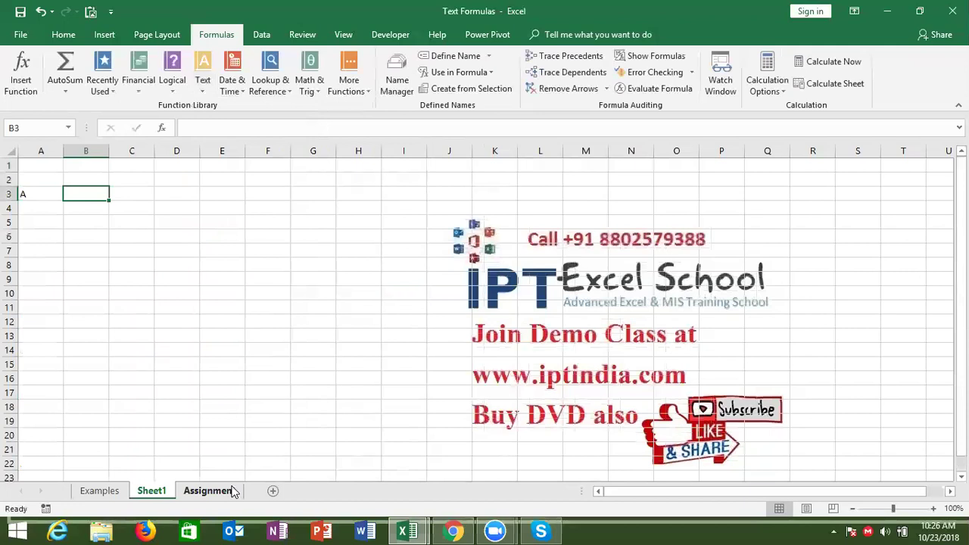
text(=)
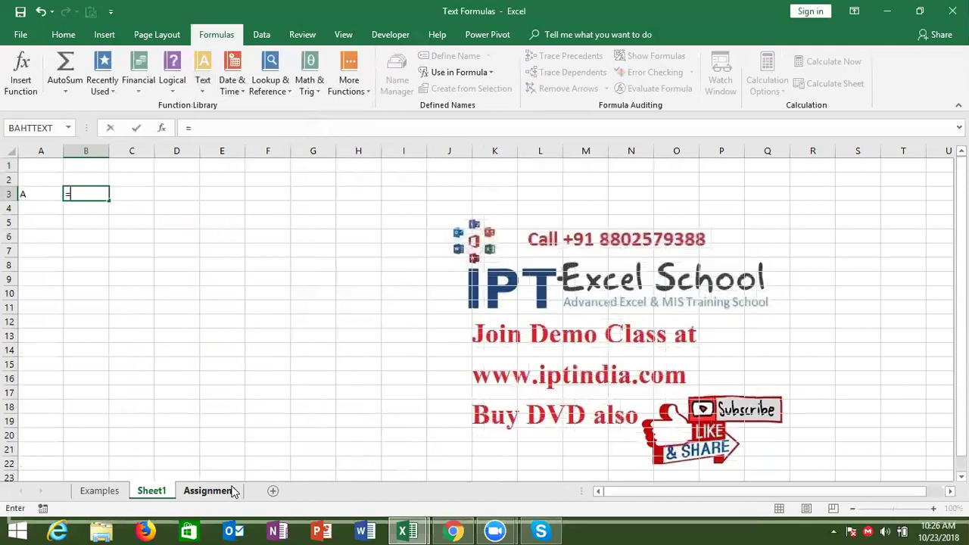
text(repl)
key(Tab)
key(BackSpace)
key(BackSpace)
key(BackSpace)
key(BackSpace)
key(BackSpace)
text(t)
key(Tab)
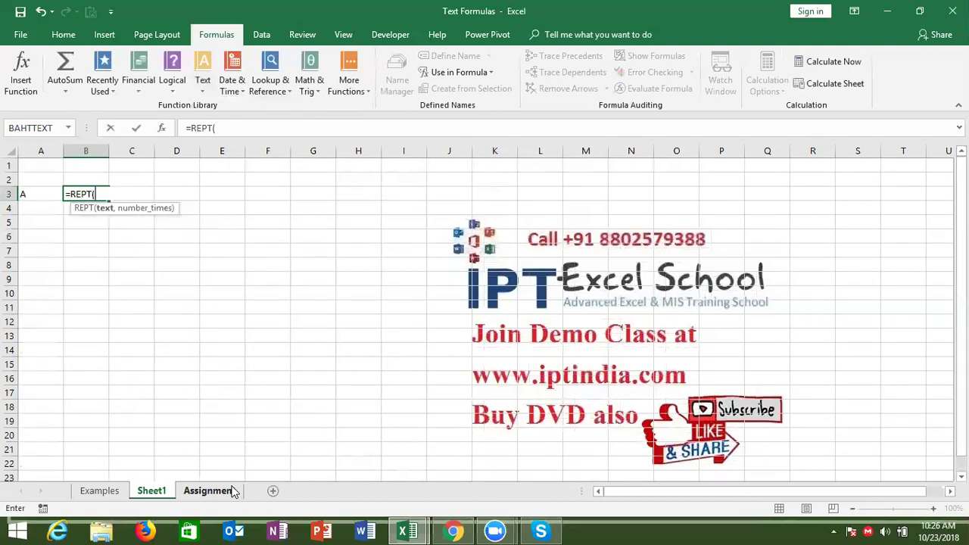
key(Left)
text(,5)
key(Return)
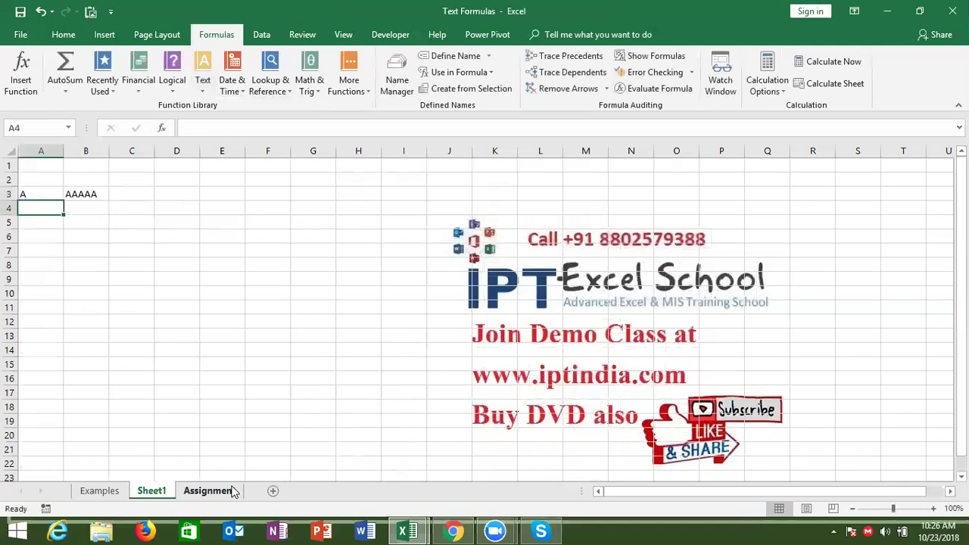
Step: Delete the A and AAAAA entries from A3:B3
key(Up)
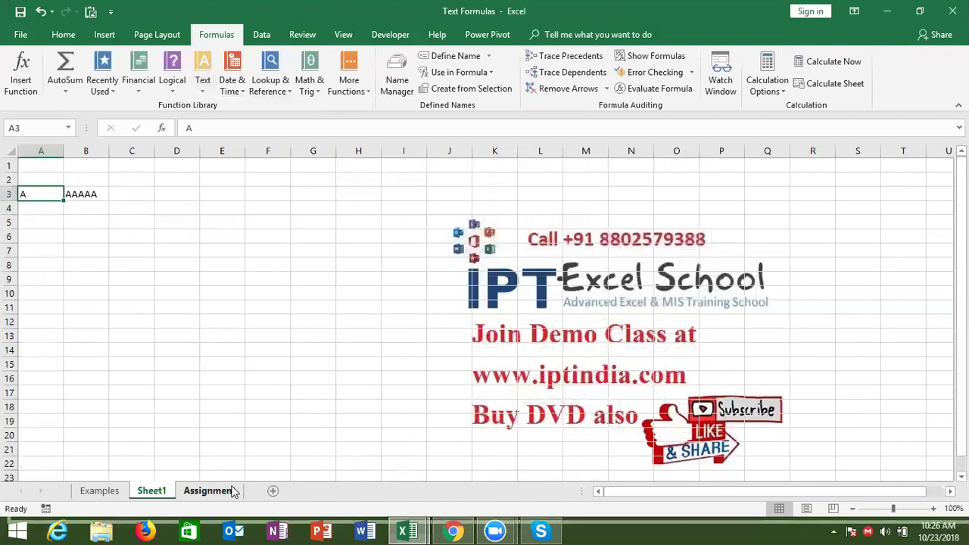
key(shift+Right)
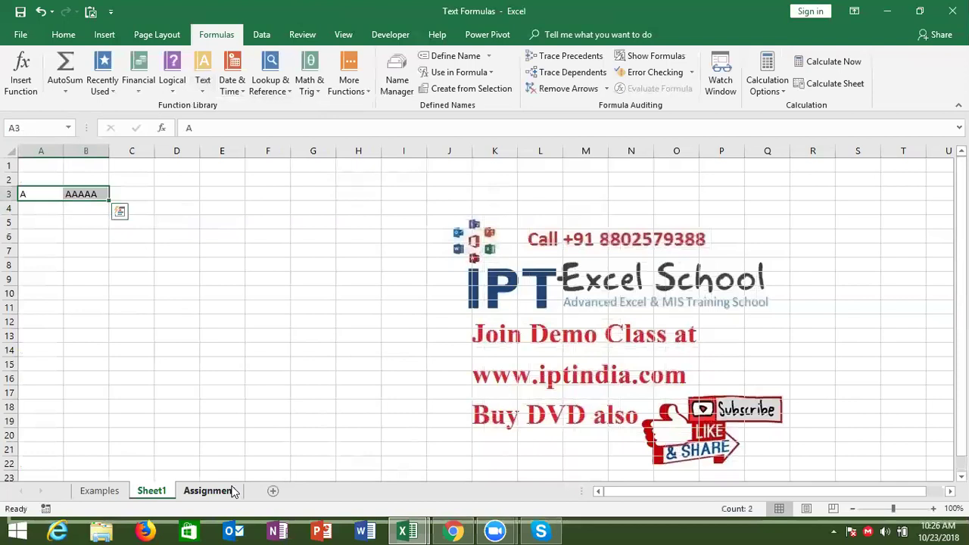
key(Delete)
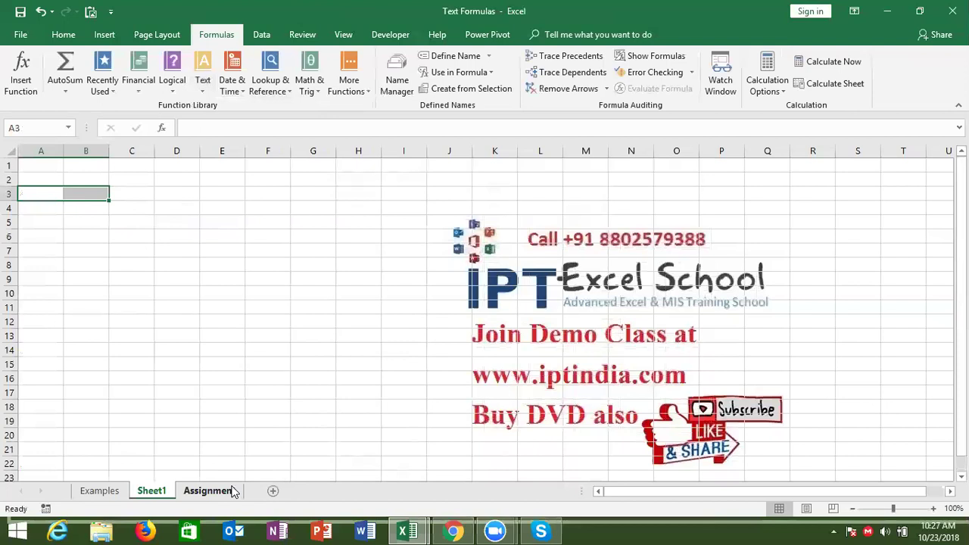
Step: Type the heading Sales and values 85, 36, 74, 12, 36, 85, 46 down column A
key(Up)
Step: Apply gradient data bars to the Sales values in A2:A8
key(Up)
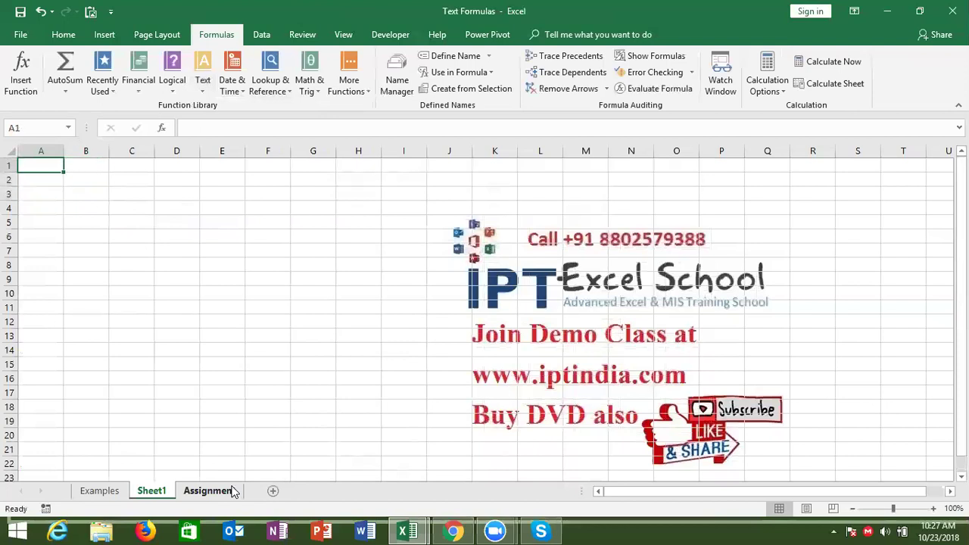
text(Sales)
key(Return)
text(85)
key(Return)
text(36)
key(Return)
text(74)
key(Return)
text(12 36)
key(Return)
text(85)
key(Return)
text(46)
key(Return)
key(Up)
key(ctrl+shift+Up)
key(shift+Down)
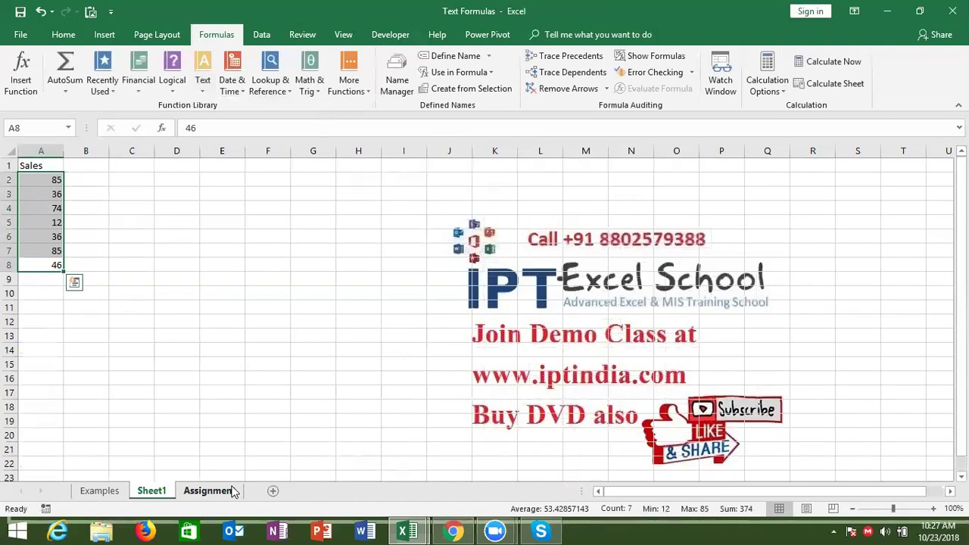
click(63, 34)
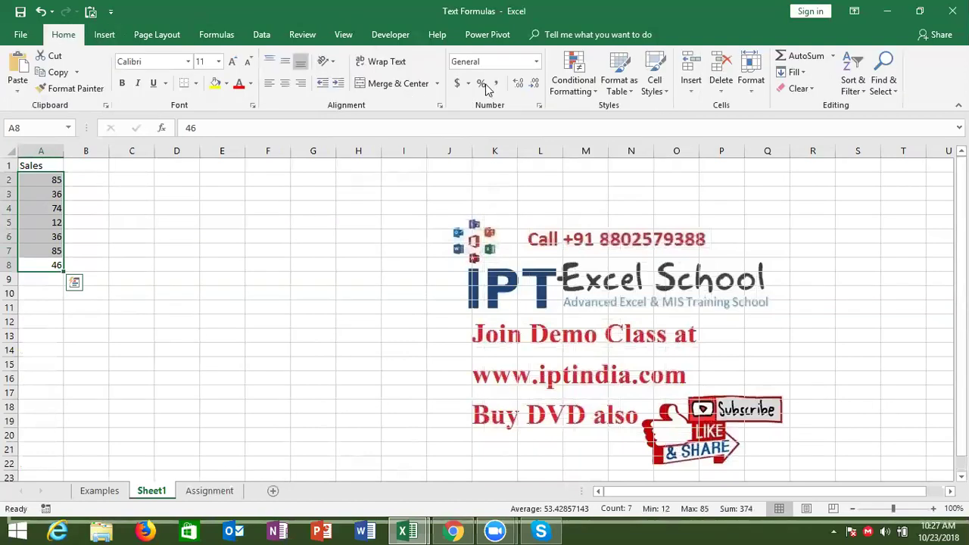
click(573, 79)
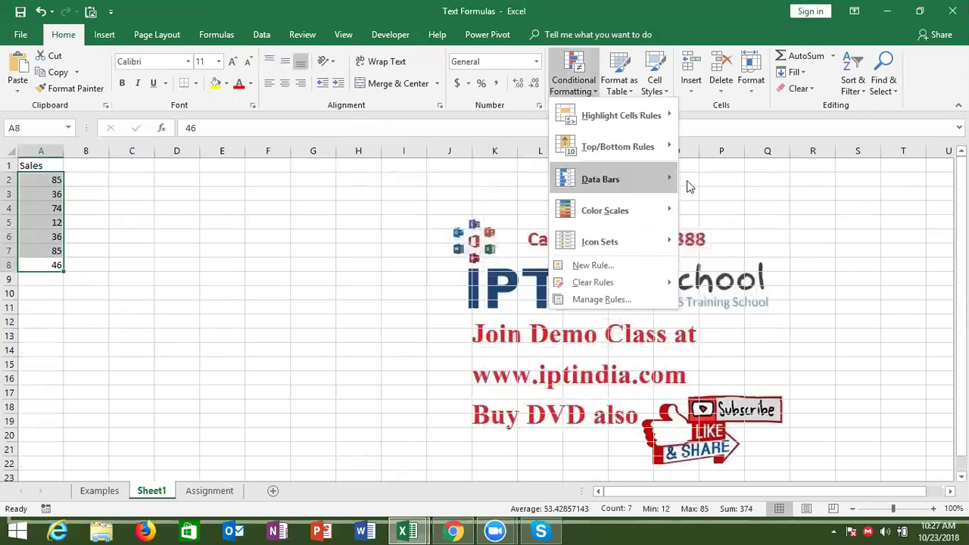
click(693, 193)
Step: Clear the conditional formatting rules from the entire sheet
click(337, 196)
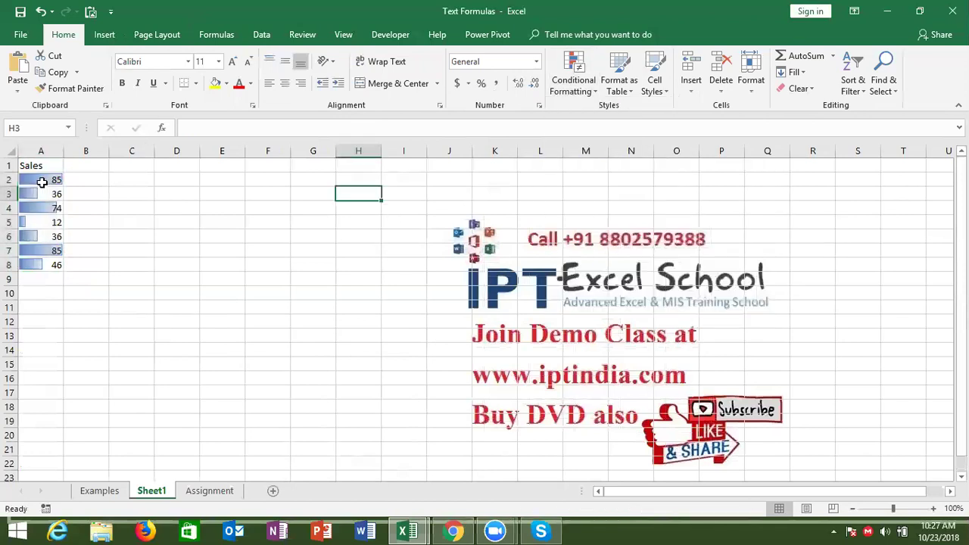
key(ctrl+Left)
key(Up)
click(417, 199)
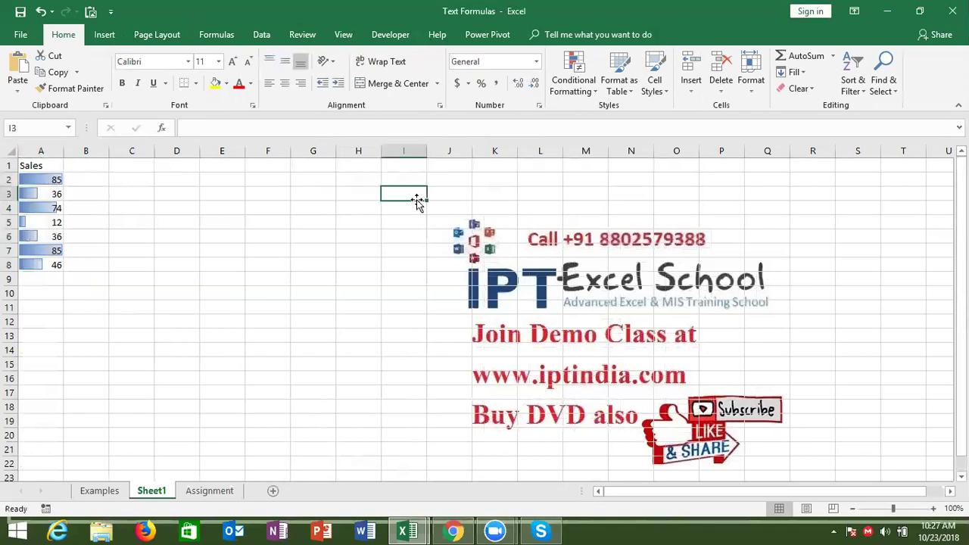
click(41, 178)
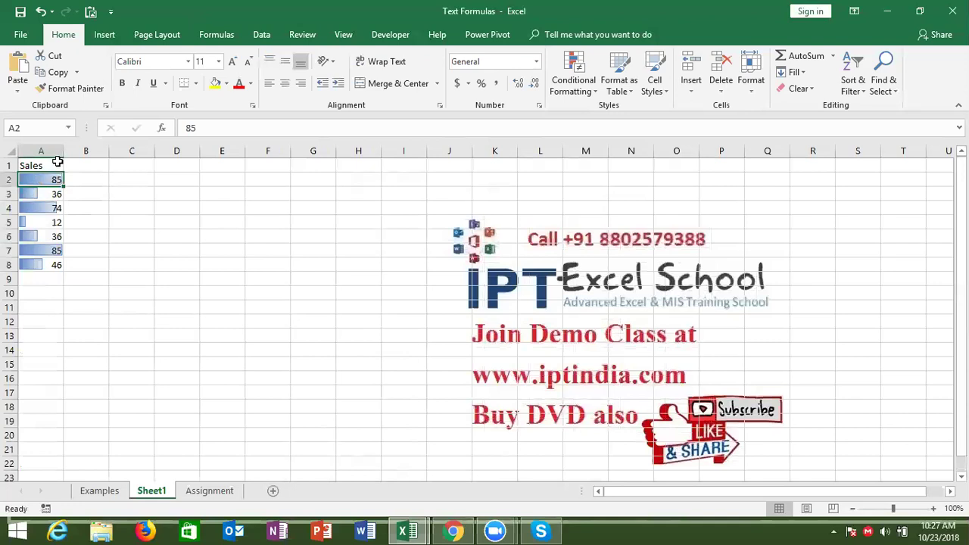
click(574, 75)
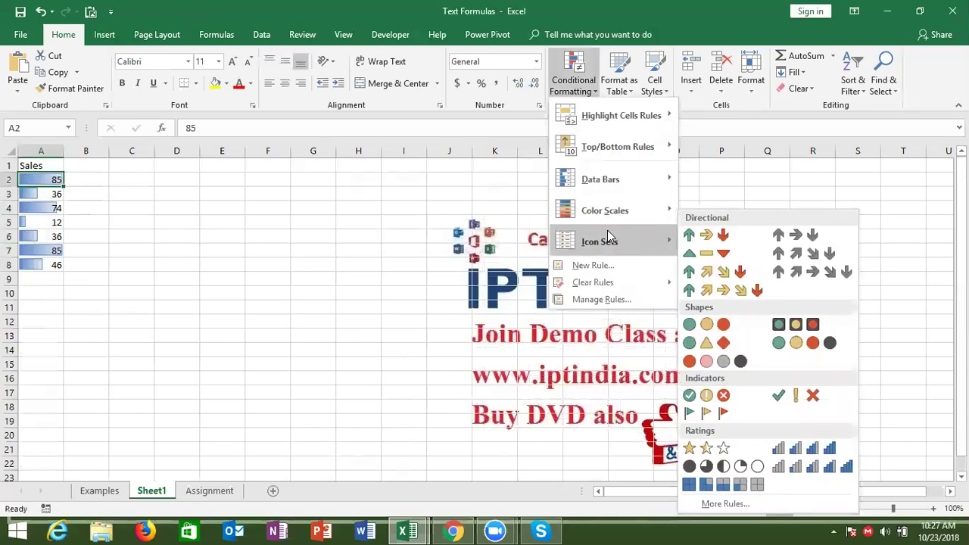
mouse_move(606, 283)
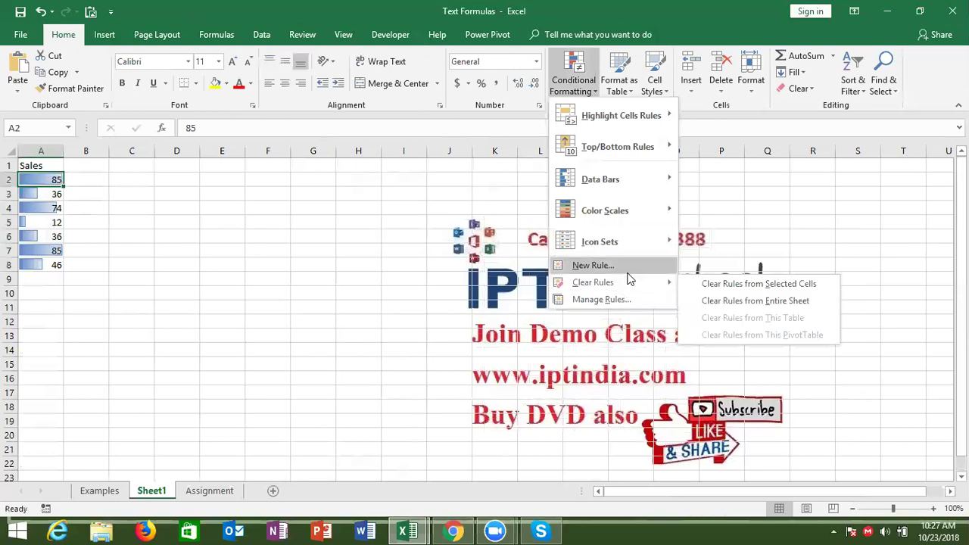
click(727, 300)
Step: Enter =REPT("|",A2) in B2 and fill it down to B8
click(83, 176)
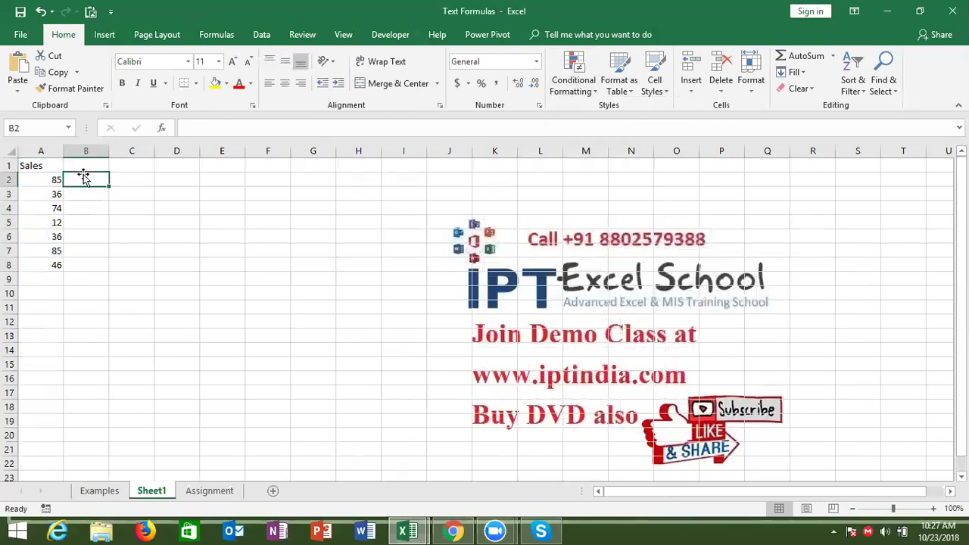
text(=repl)
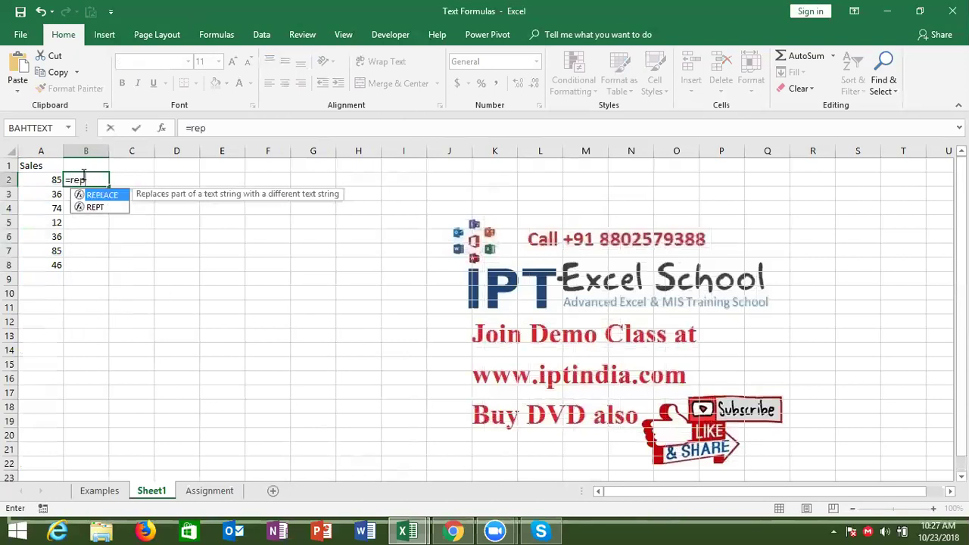
key(Tab)
key(BackSpace)
key(BackSpace)
key(BackSpace)
key(BackSpace)
text(t("|",)
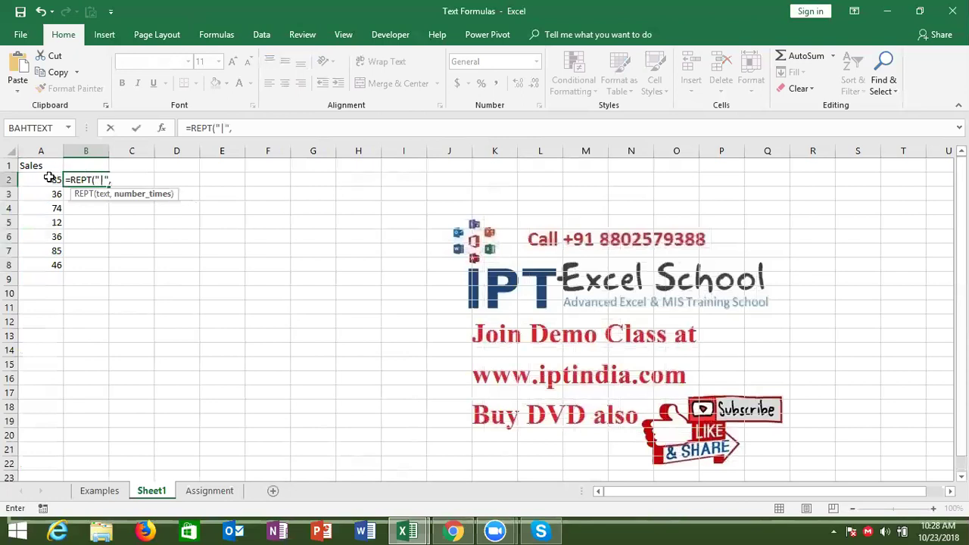
click(47, 180)
key(Return)
key(Up)
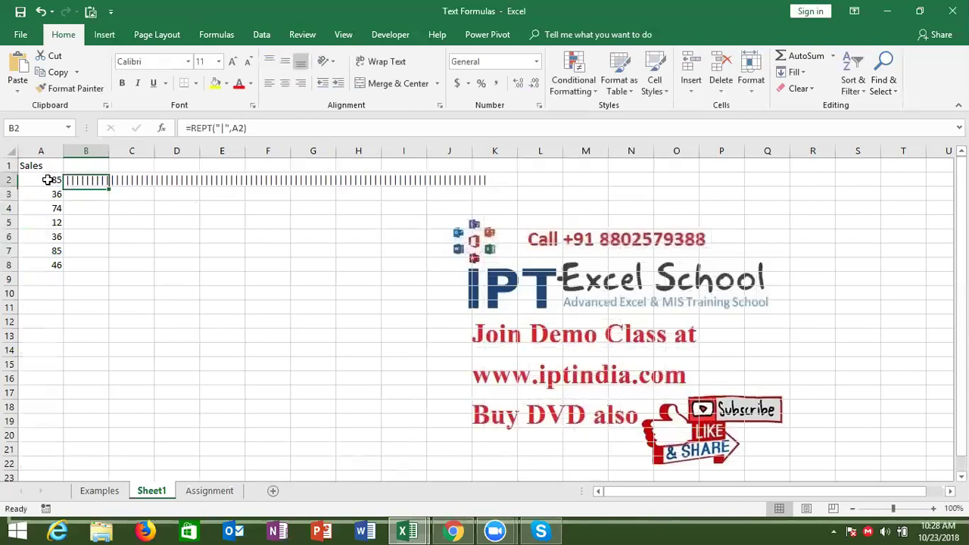
double_click(109, 187)
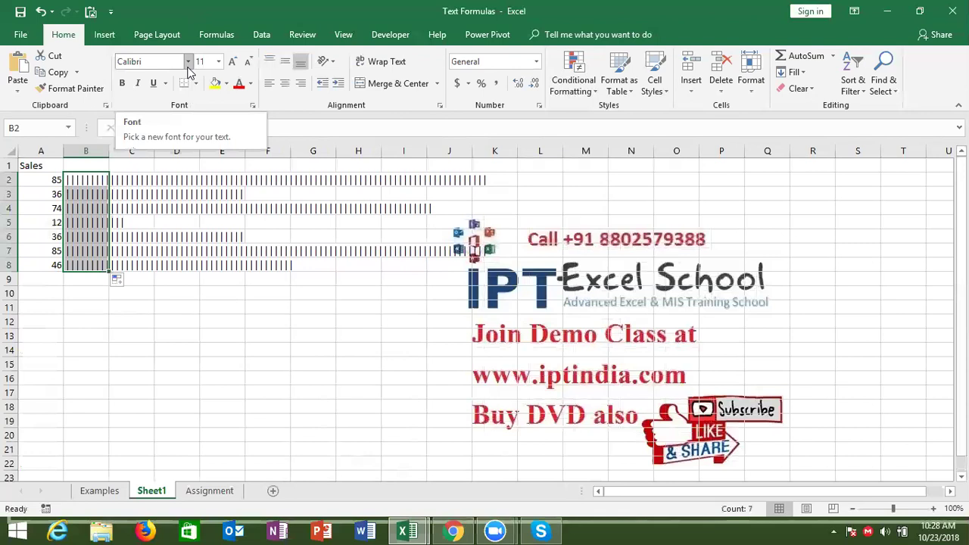
Step: Set the bar cells B2:B8 to the Britannic Bold font
click(188, 63)
drag(310, 103, 313, 130)
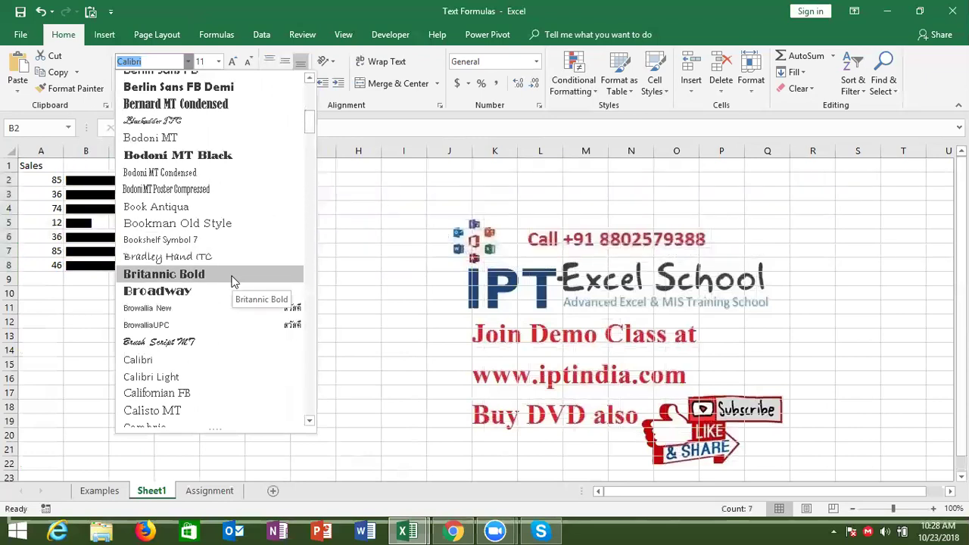
key(Escape)
click(261, 161)
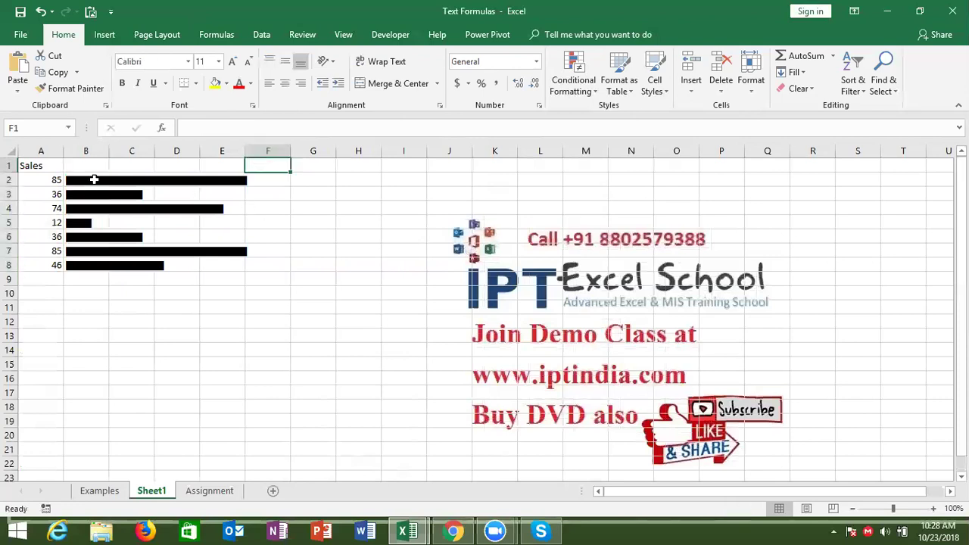
click(95, 180)
Step: Change B2 to =REPT("|",A2/5) and fill it down through B8
click(244, 129)
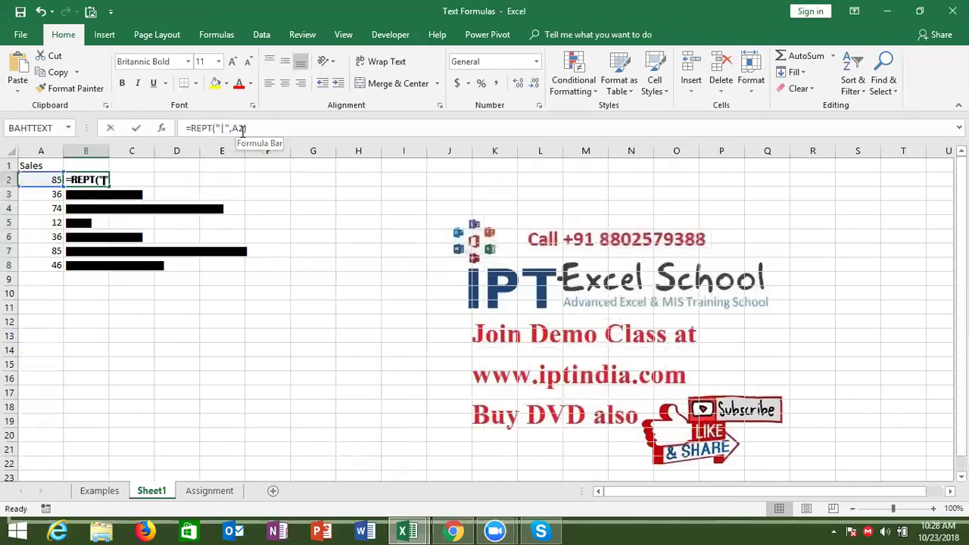
key(Return)
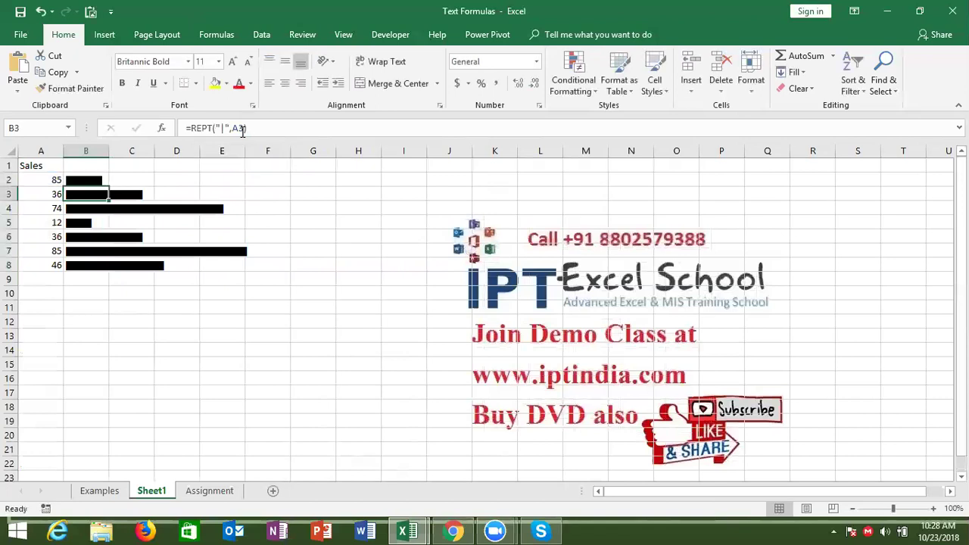
key(Up)
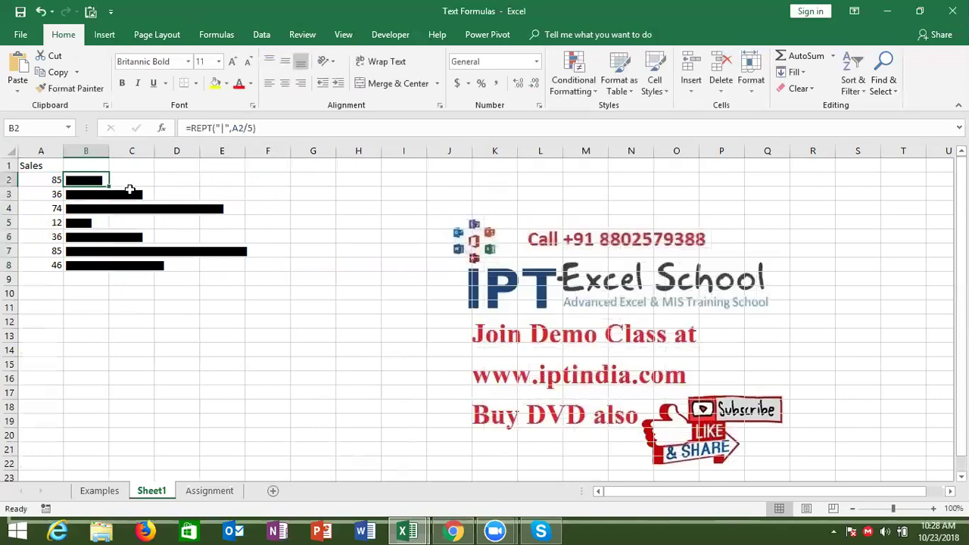
double_click(108, 186)
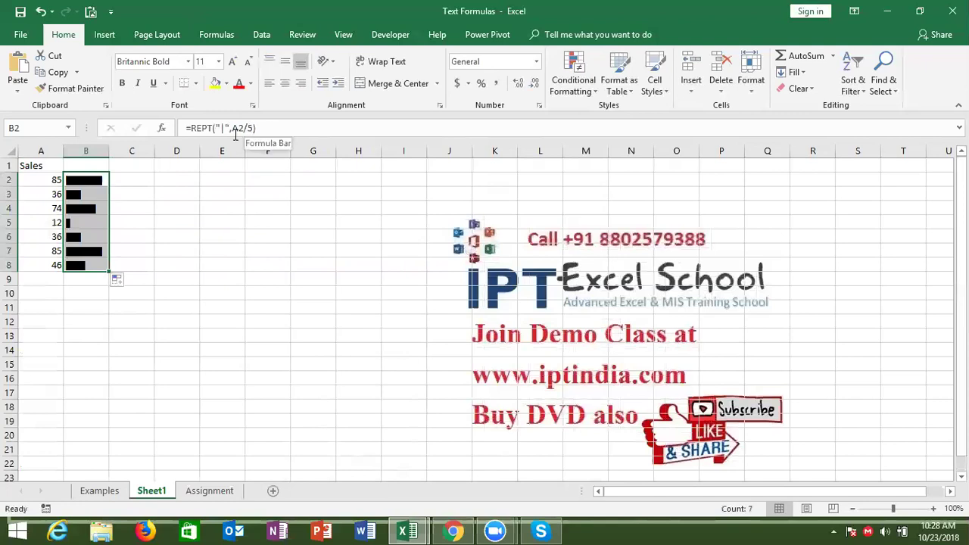
click(161, 197)
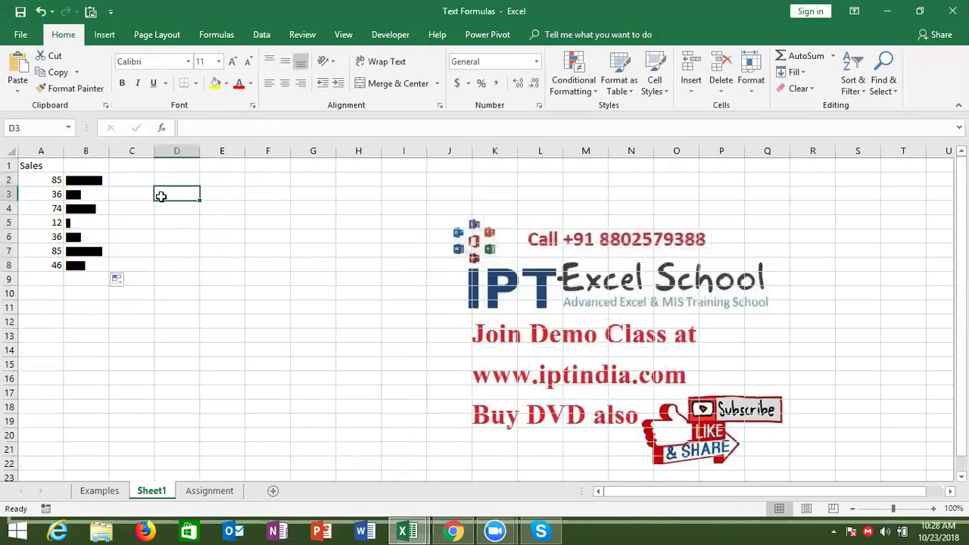
click(87, 179)
key(Down)
key(Down)
key(Down)
key(Down)
key(Down)
key(Down)
key(Up)
key(Up)
key(Up)
key(Up)
key(Up)
key(Up)
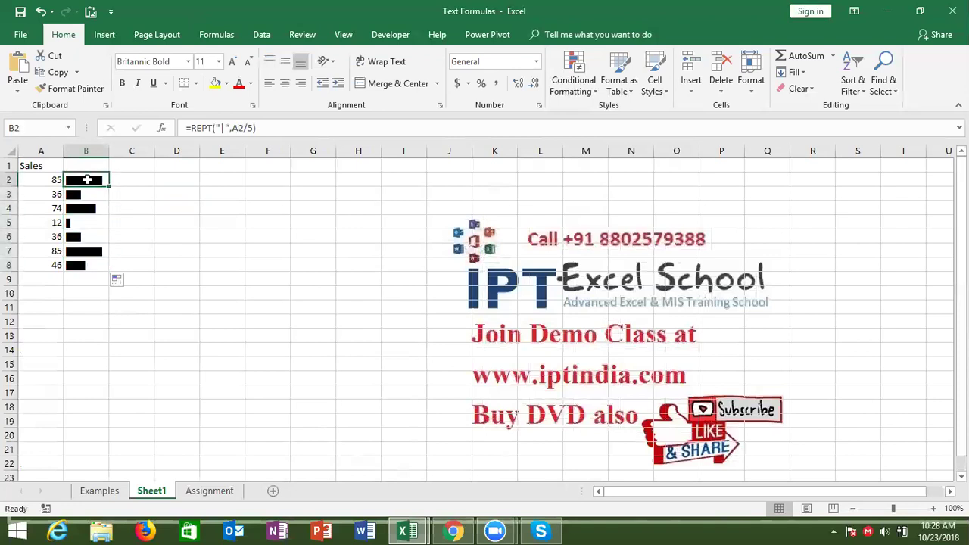
Step: Enter the formula =B2 in cell I3
click(418, 189)
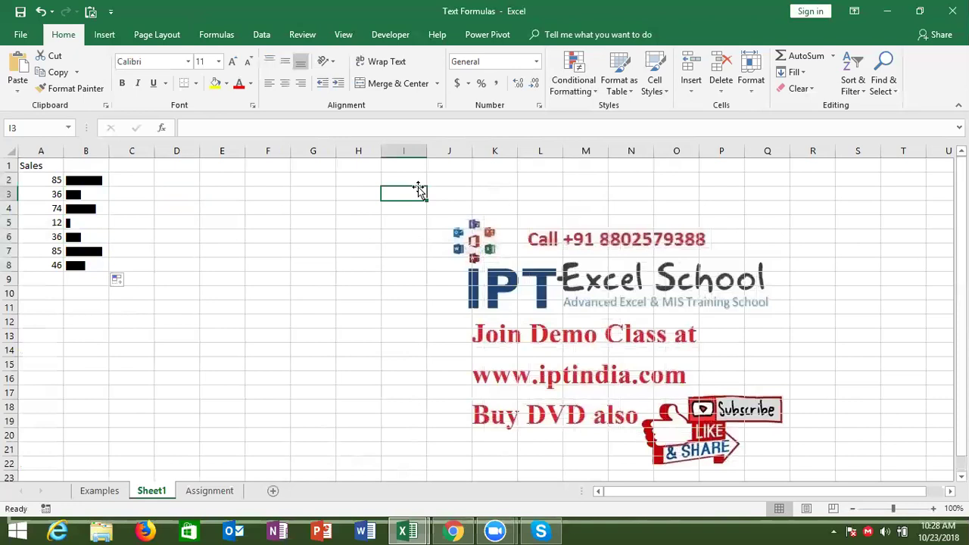
text(=)
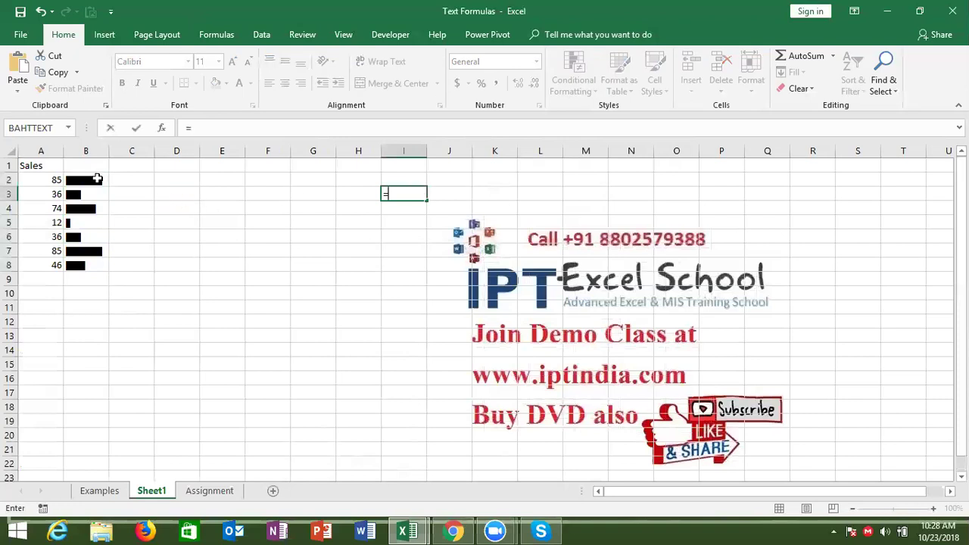
click(97, 180)
key(Return)
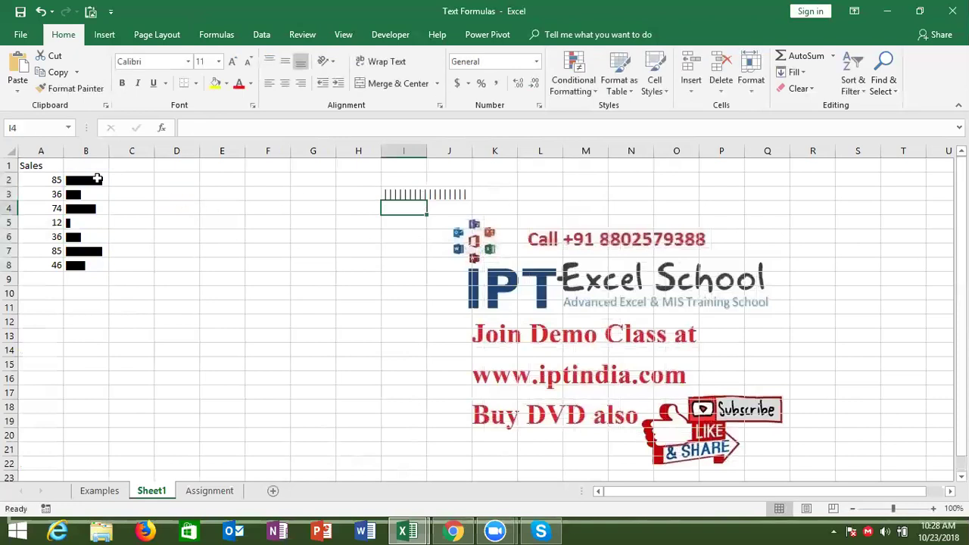
Step: Copy B2's Britannic Bold format onto I3 with Format Painter, then select B2:B8
key(Left)
click(97, 180)
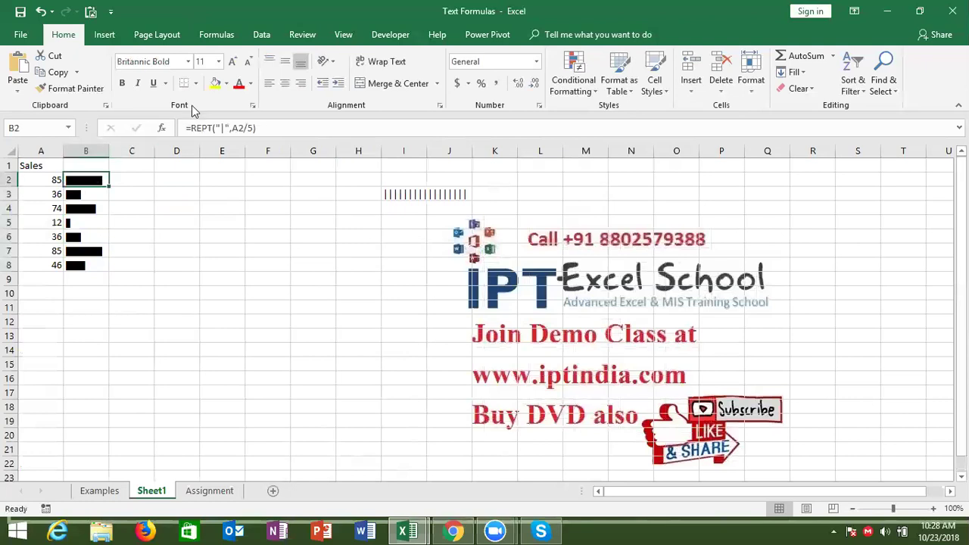
click(94, 91)
click(408, 209)
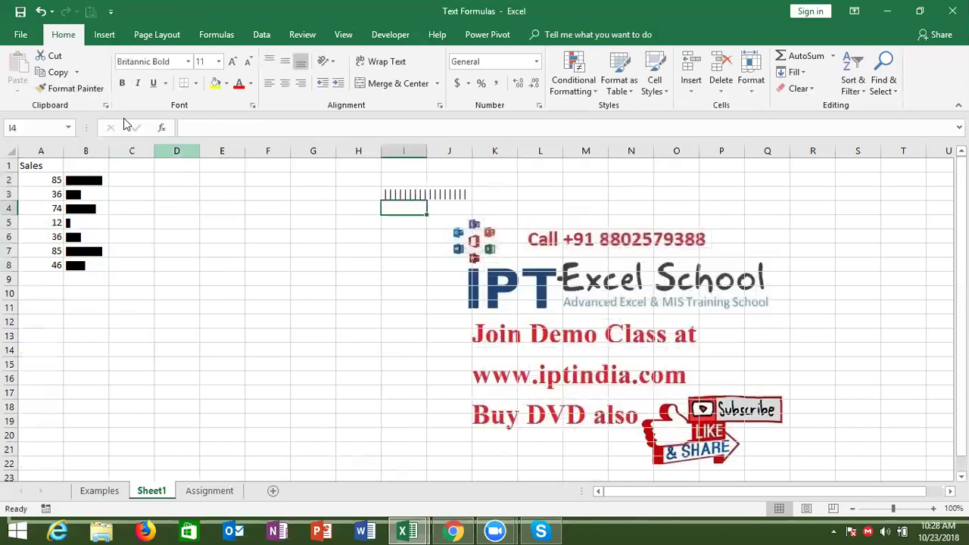
click(401, 194)
click(390, 234)
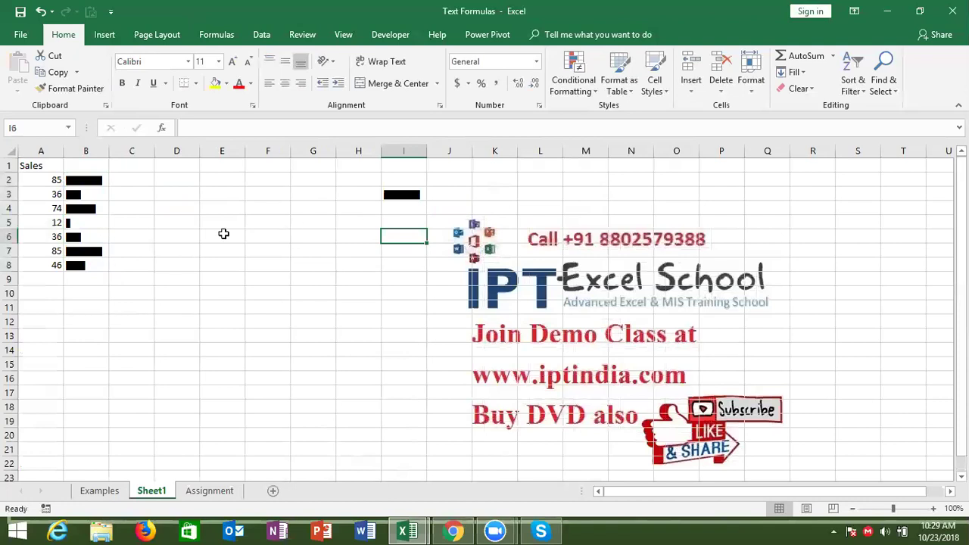
drag(85, 181, 92, 261)
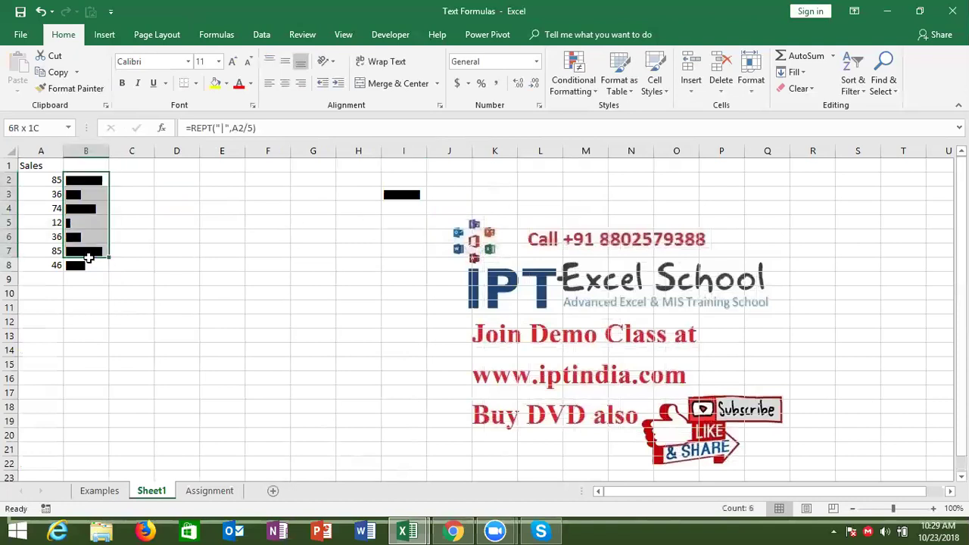
Step: Give the B2:B8 bars a green font colour
click(252, 85)
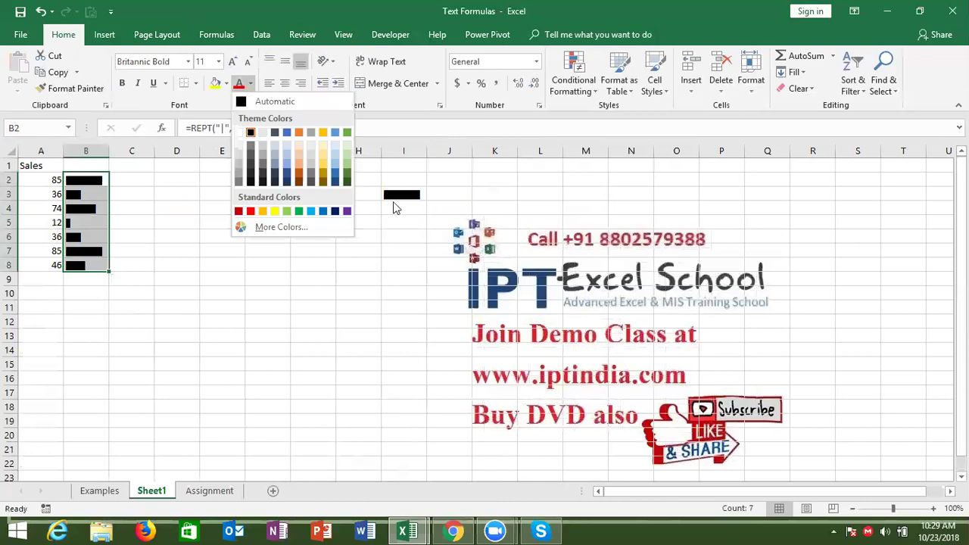
click(300, 213)
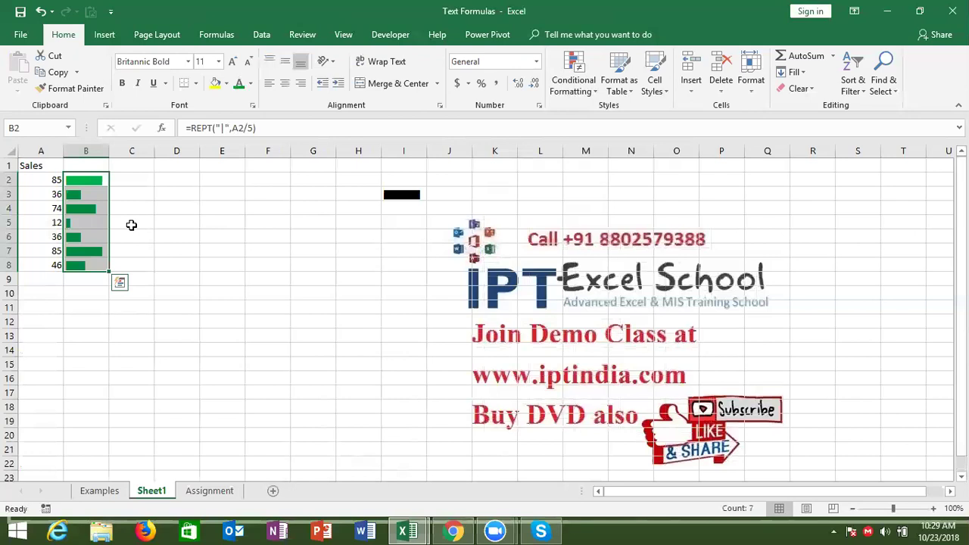
click(265, 171)
Step: Enter 8, 25, asd, 25, 25, s, 65, ed in F1:F8
text(8)
key(Return)
text(25)
key(Return)
text(asd)
key(Return)
text(25)
key(Return)
text(25)
key(Return)
text(s)
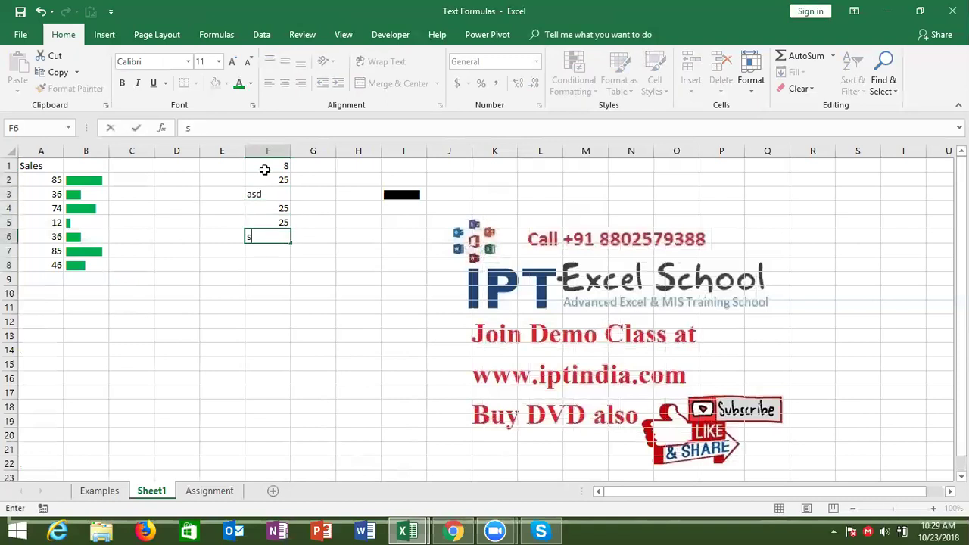
key(Return)
text(65)
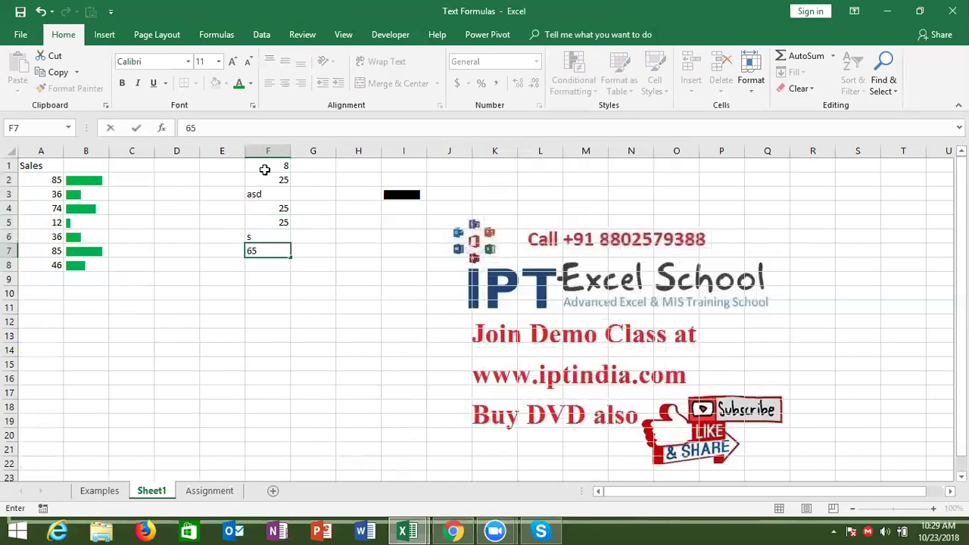
key(Return)
text(ed)
key(Return)
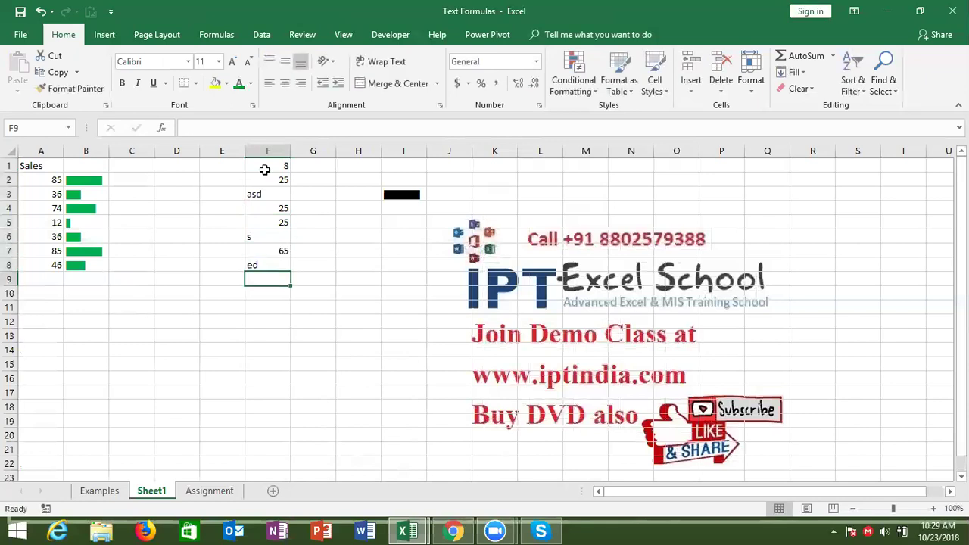
Step: Enter =T(F1) in G1 and fill it down to G8, showing asd, s and ed
click(303, 166)
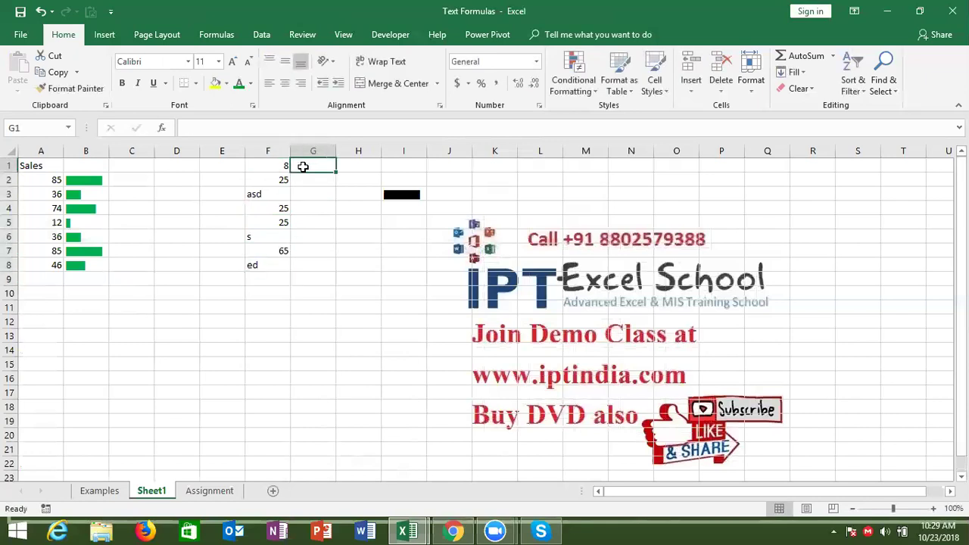
text(=t)
key(Tab)
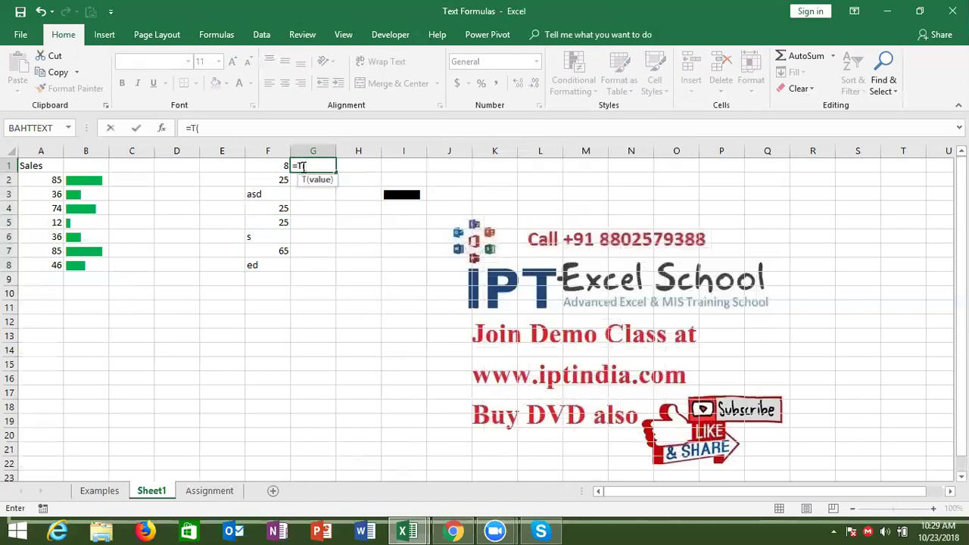
key(Left)
key(ctrl+Return)
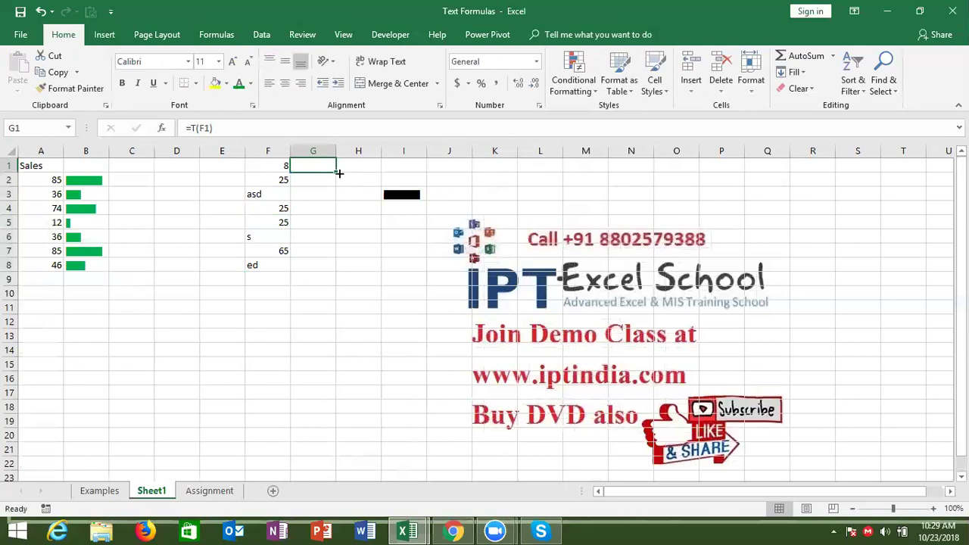
double_click(338, 174)
click(303, 191)
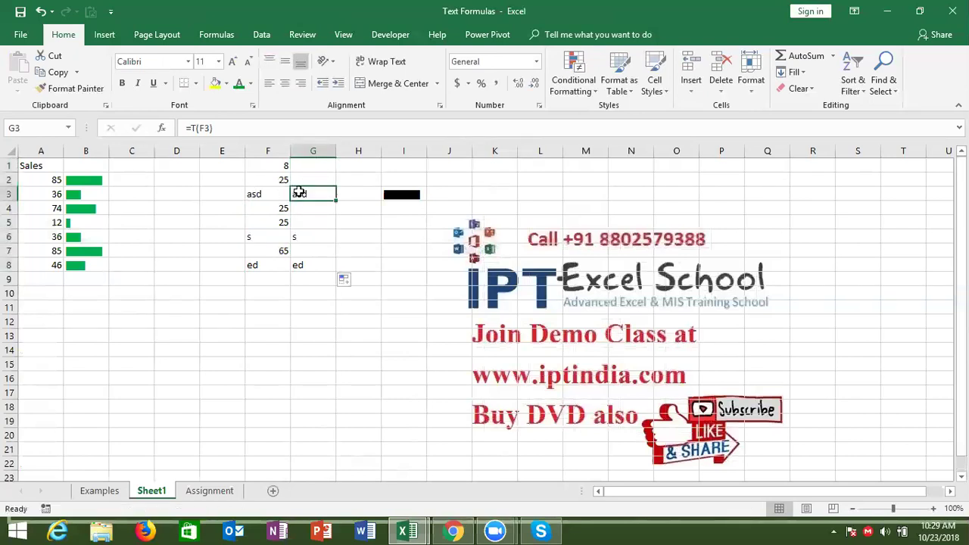
click(305, 179)
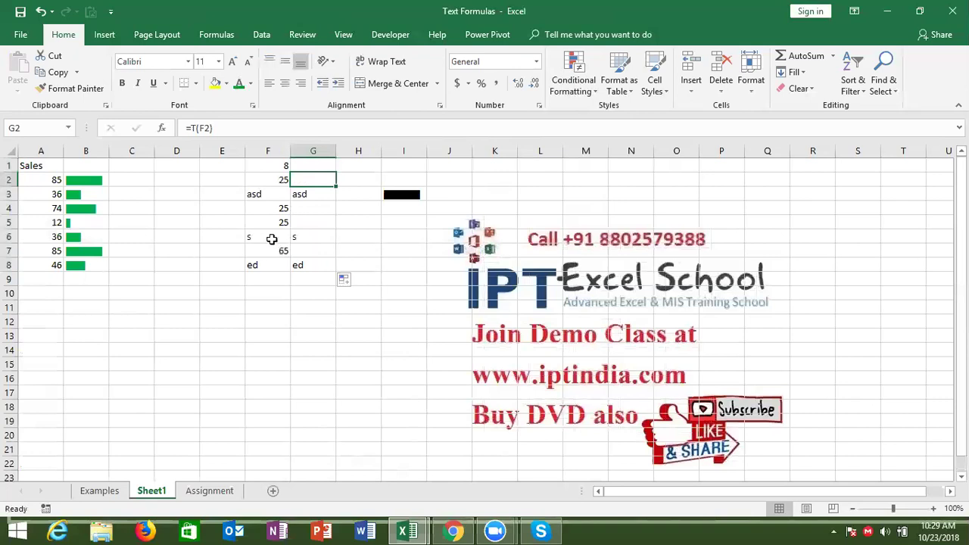
click(259, 196)
click(321, 199)
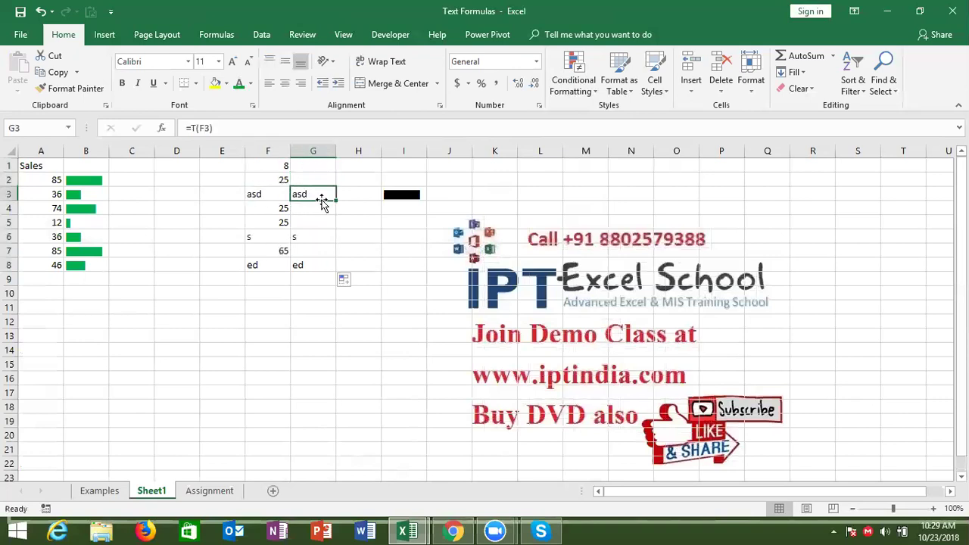
Step: Enter =N(F1) in H1 and fill to H8, giving 8, 25, 0, 25, 25, 0, 65, 0
click(360, 168)
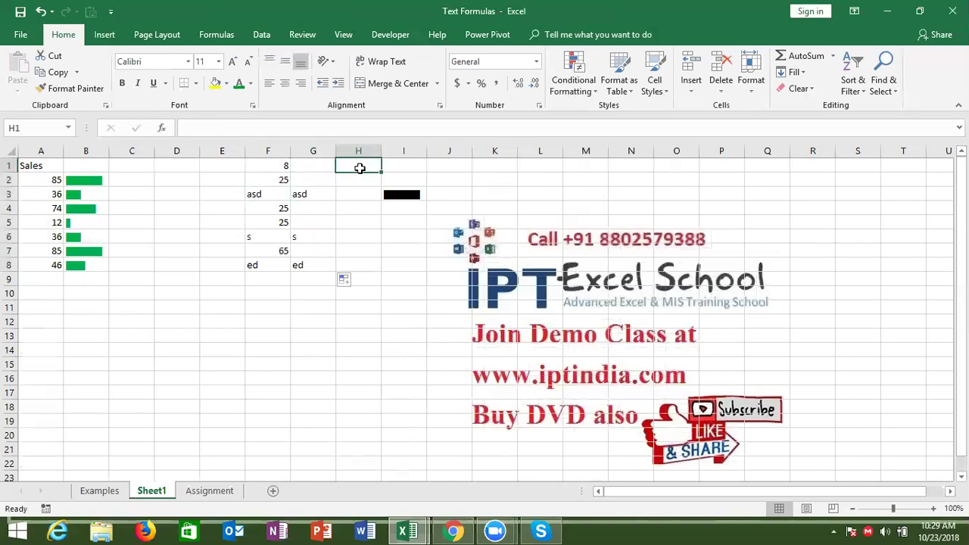
text(=N()
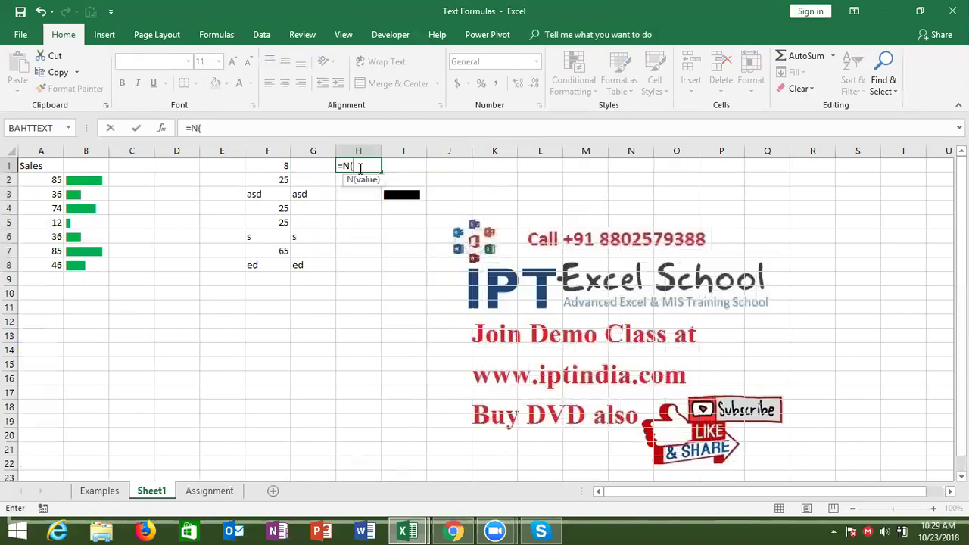
click(268, 169)
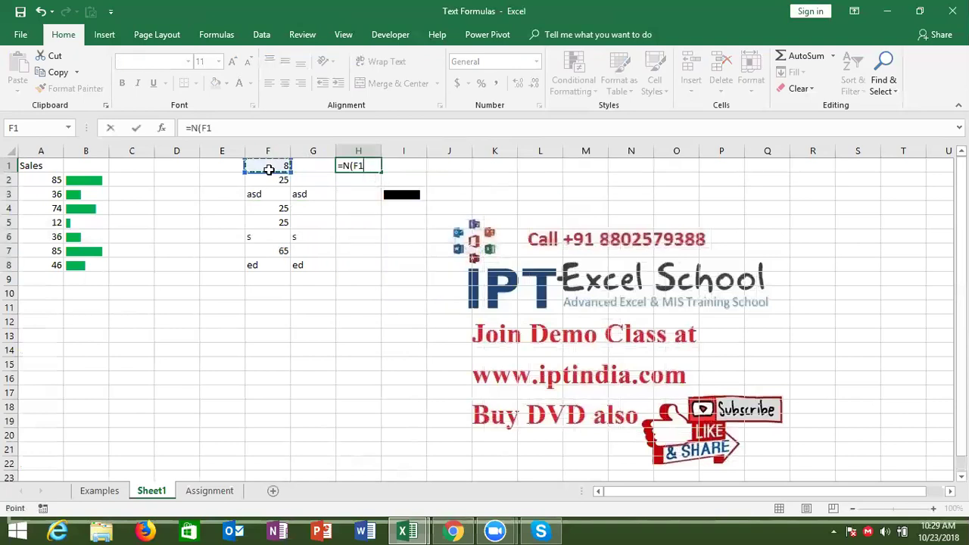
key(Return)
key(Up)
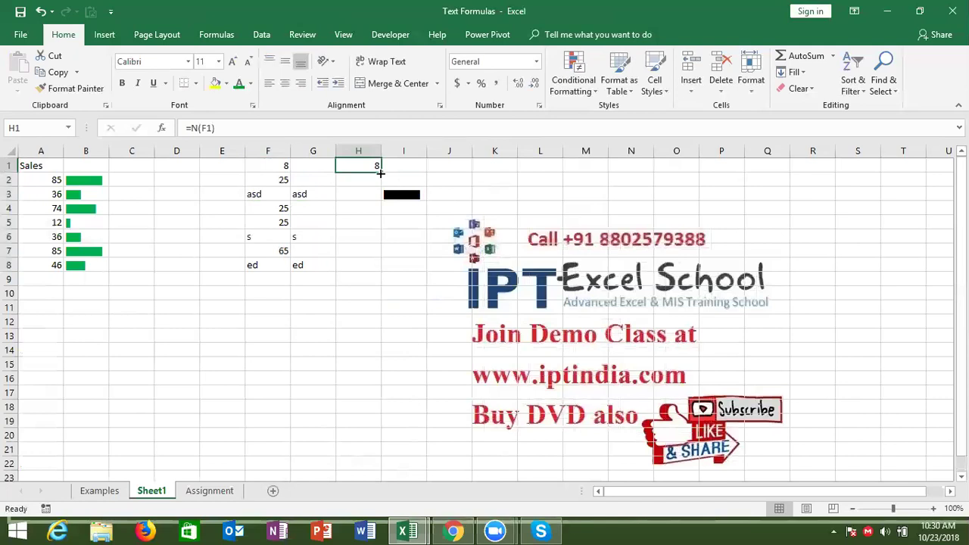
double_click(380, 173)
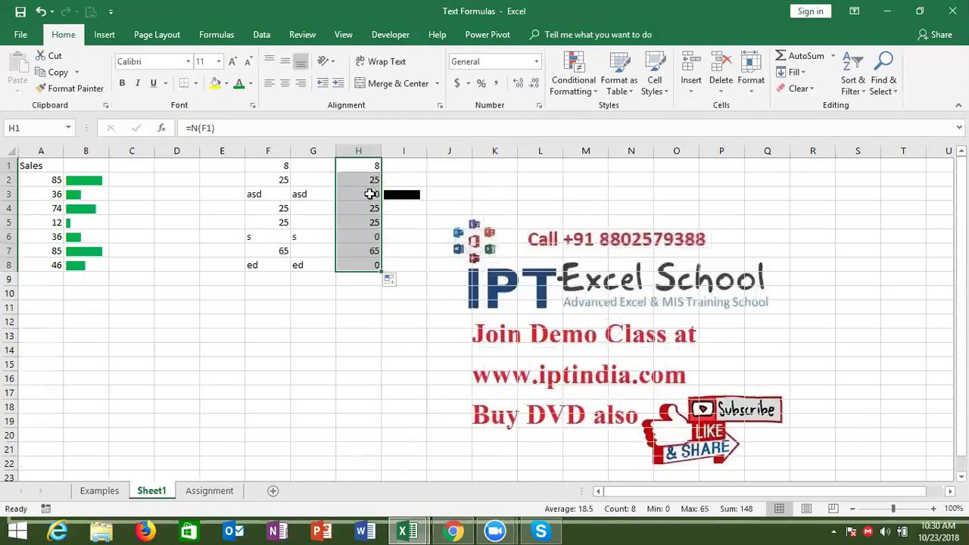
click(370, 194)
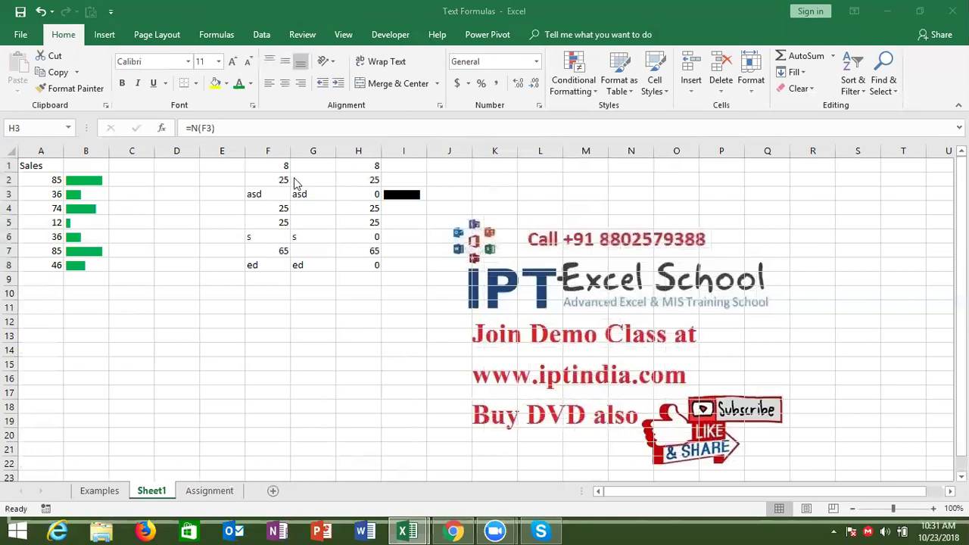
Step: Browse the Text function list in the Formulas tab's function library
click(217, 36)
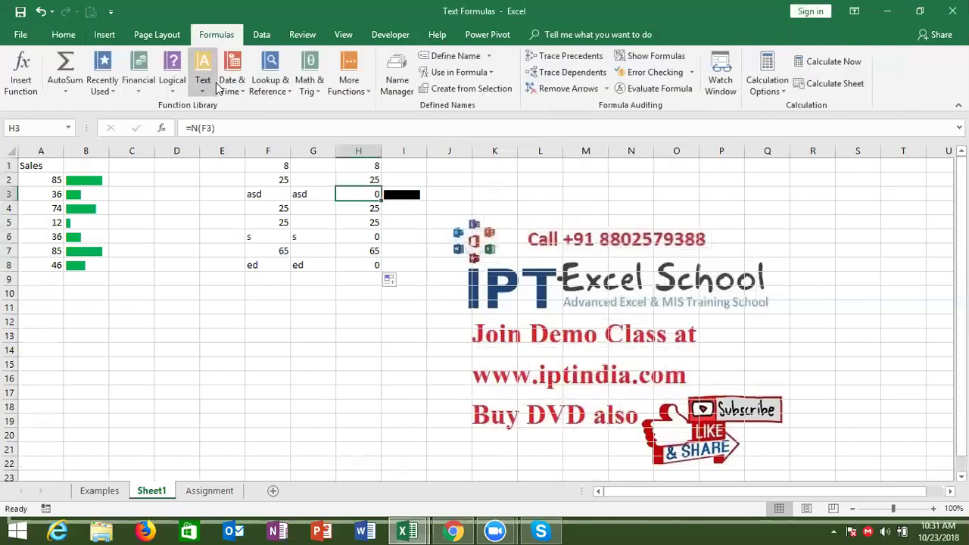
click(218, 86)
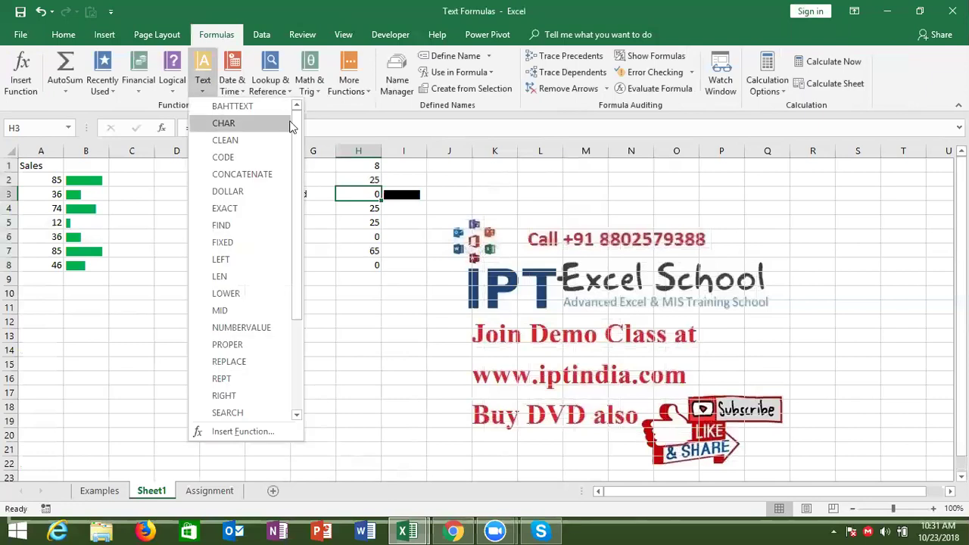
mouse_move(295, 128)
mouse_down()
mouse_move(297, 296)
mouse_move(300, 121)
mouse_up()
drag(292, 169, 294, 203)
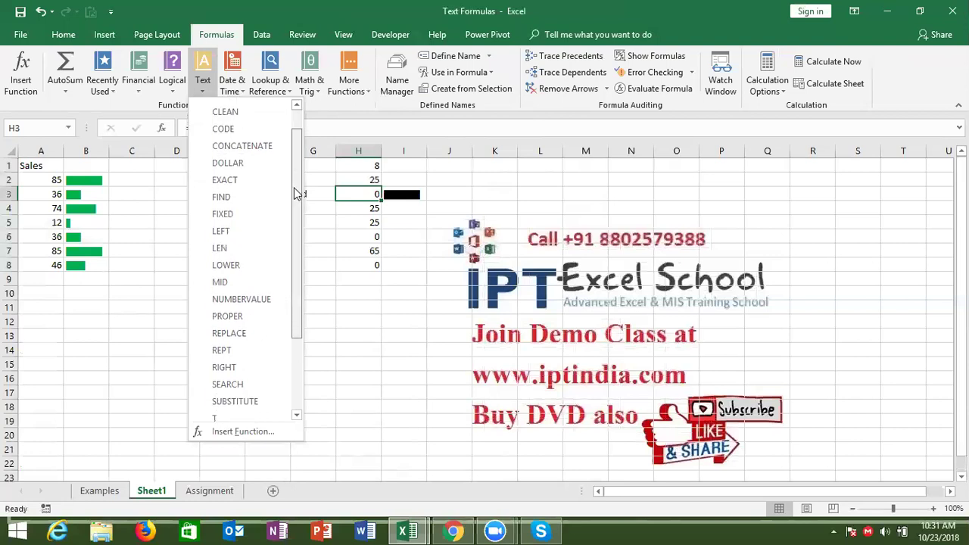
drag(297, 208, 293, 249)
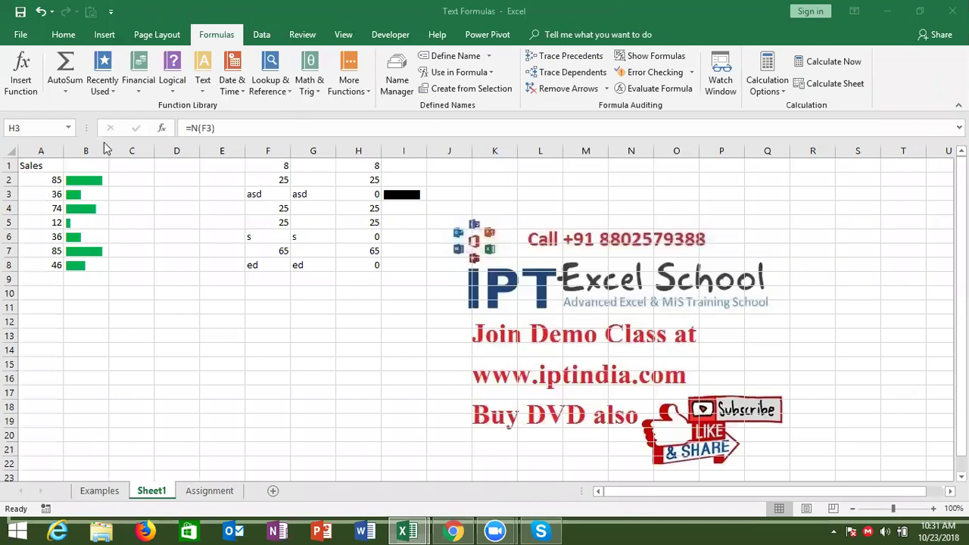
click(318, 206)
Step: Review the Text and Date & Time function lists, then add the new Sheet2
click(203, 81)
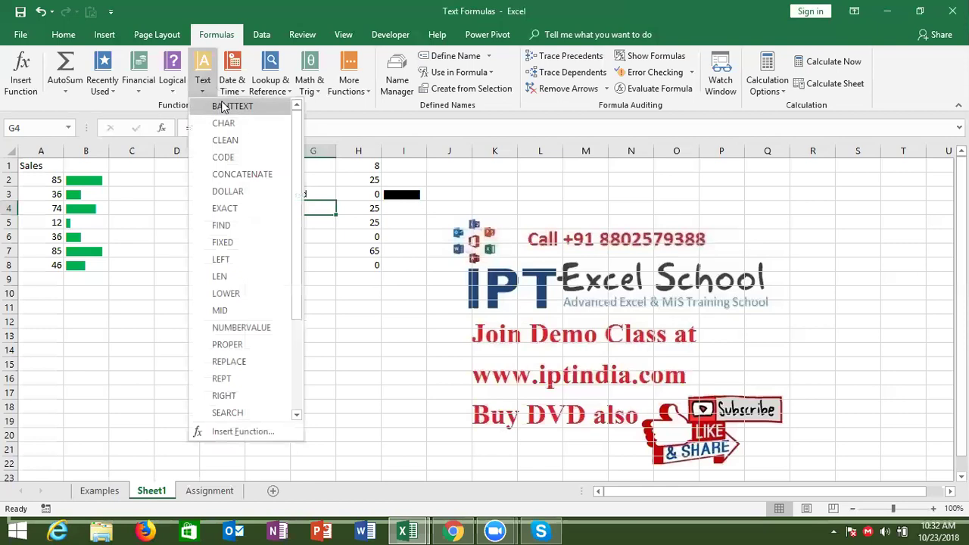
mouse_move(232, 106)
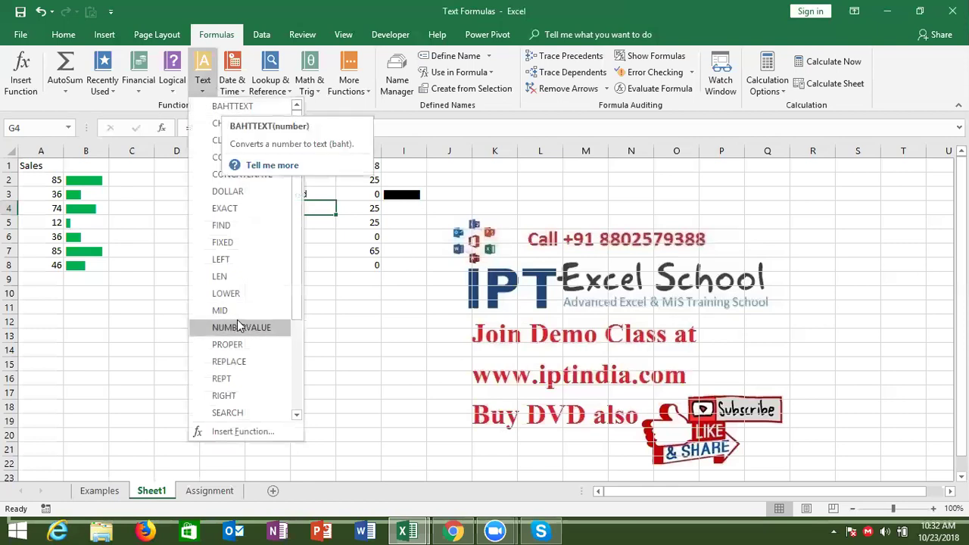
click(383, 359)
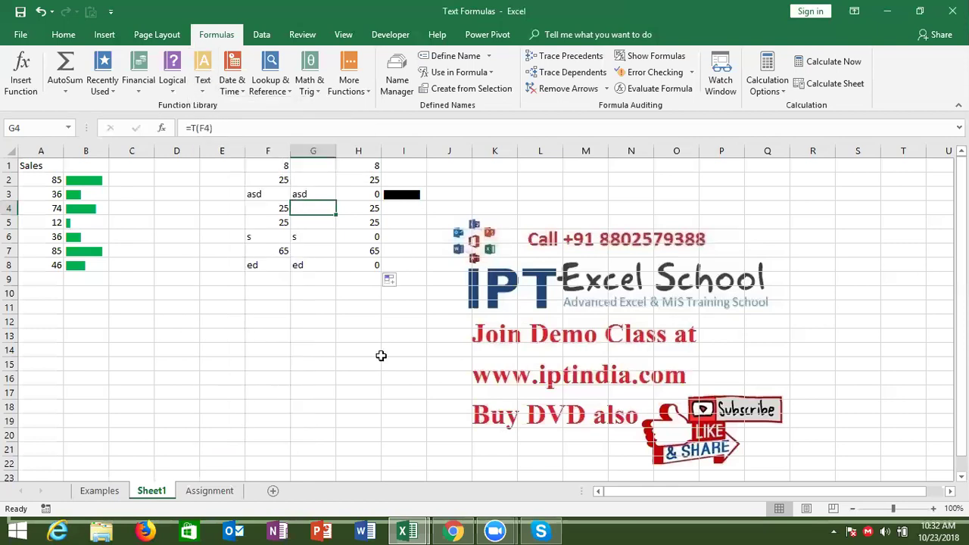
click(232, 85)
click(449, 301)
click(273, 491)
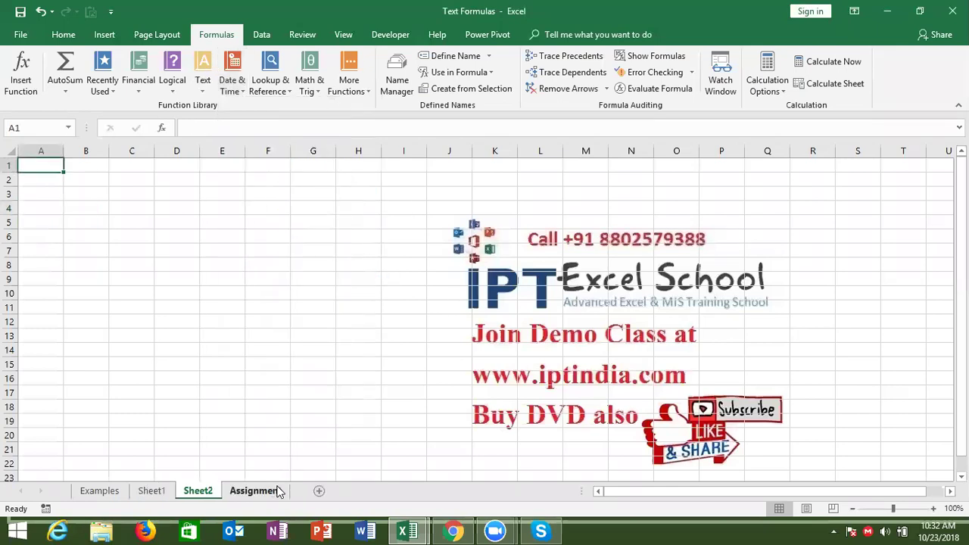
Step: Enter 10/23 in cell A2 of Sheet2, correcting the mistyped 10/26
click(256, 403)
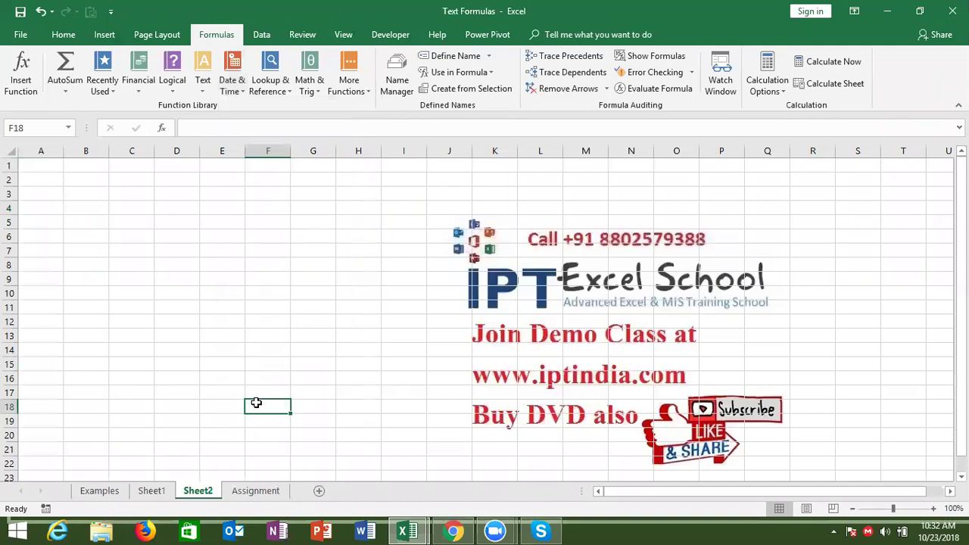
click(47, 182)
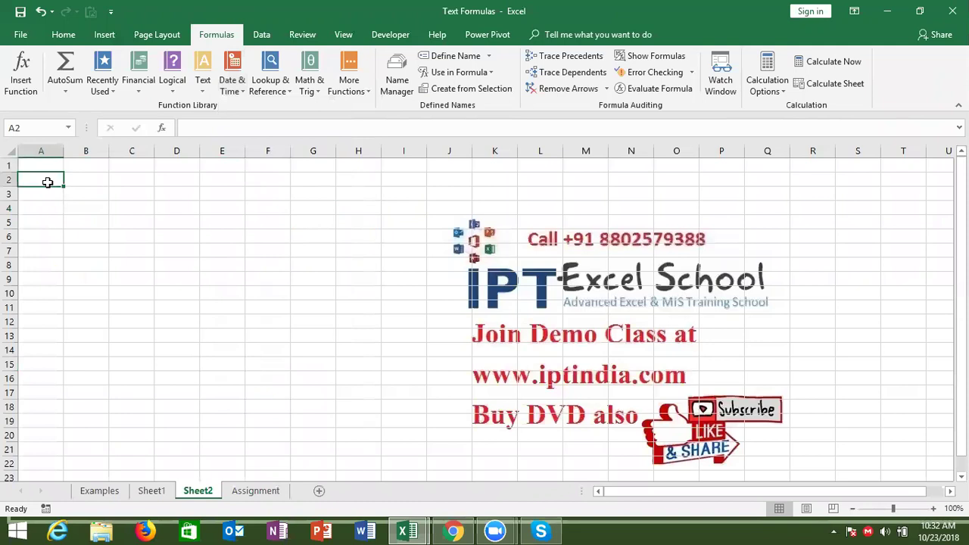
text(10)
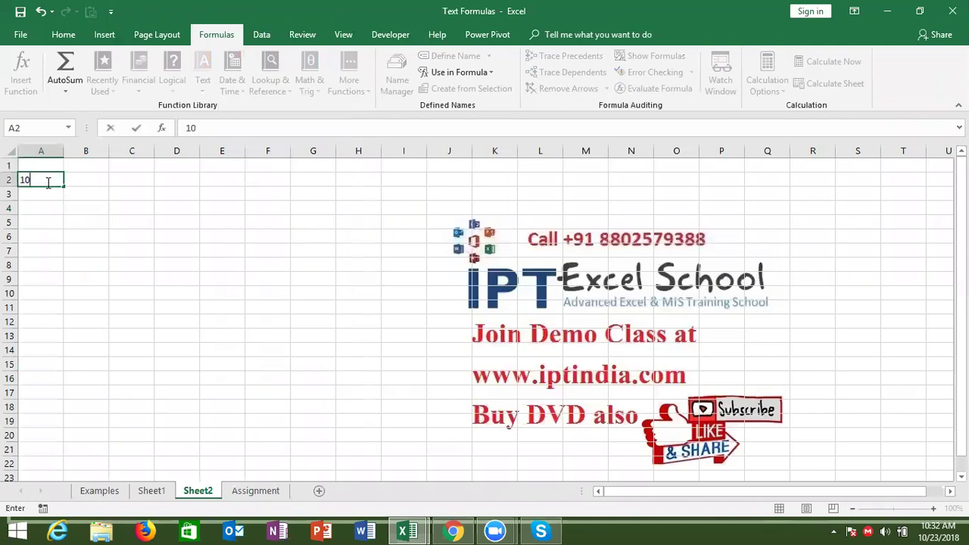
text(/26)
key(BackSpace)
text(3)
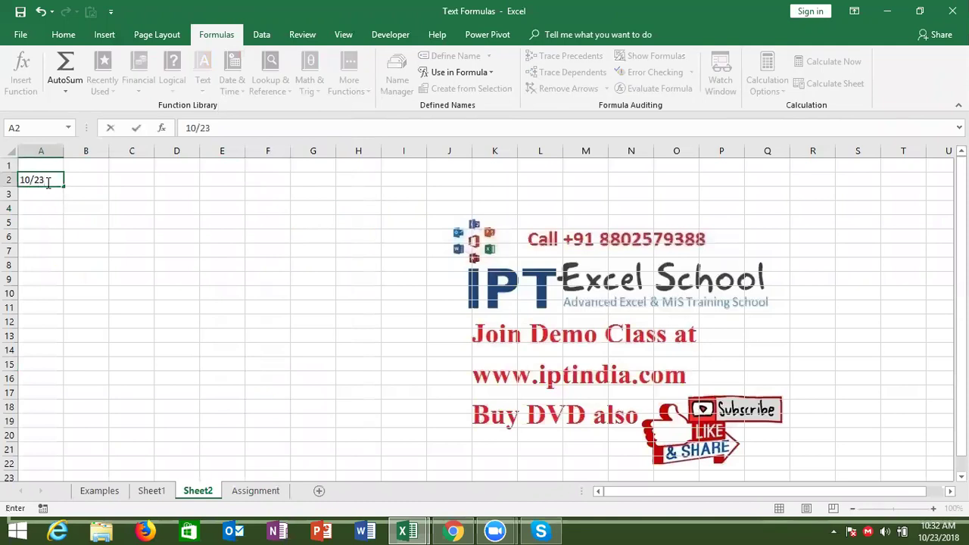